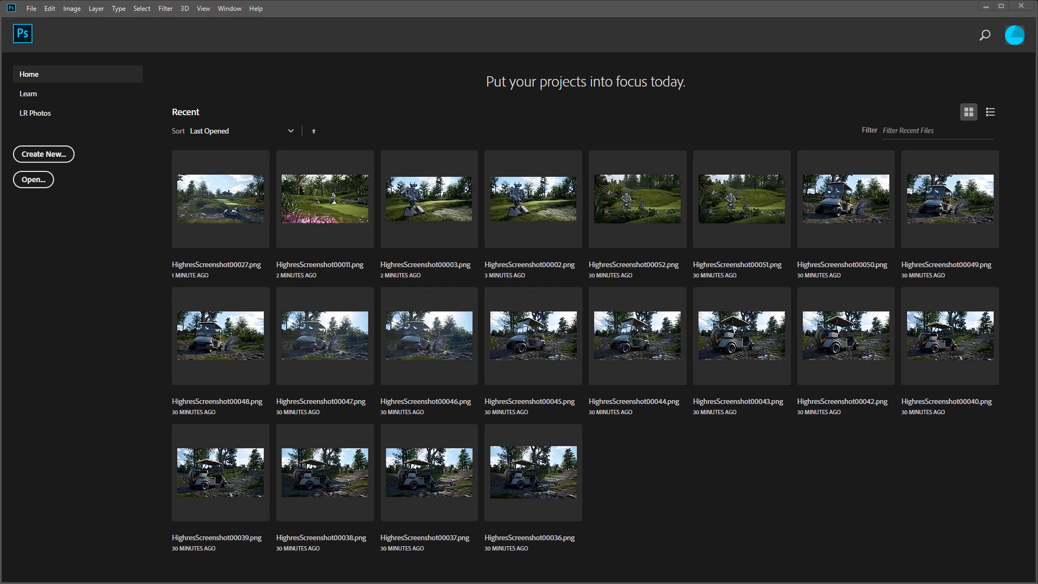
Open HighresScreenshot00002.png and delete the TestScript action from the Nvidia set
left_click_drag(571, 142, 542, 128)
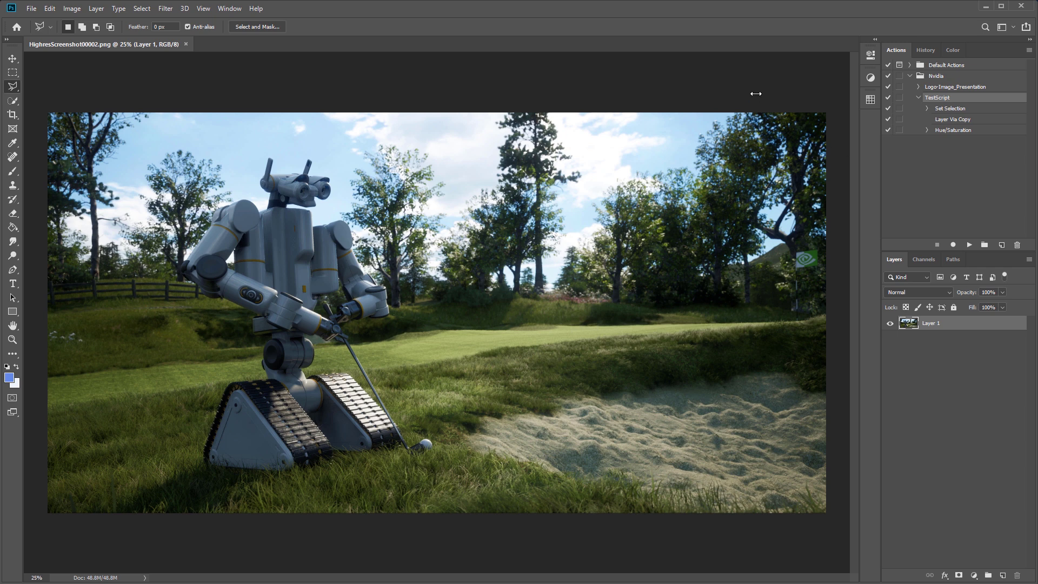
left_click(1016, 245)
left_click(478, 221)
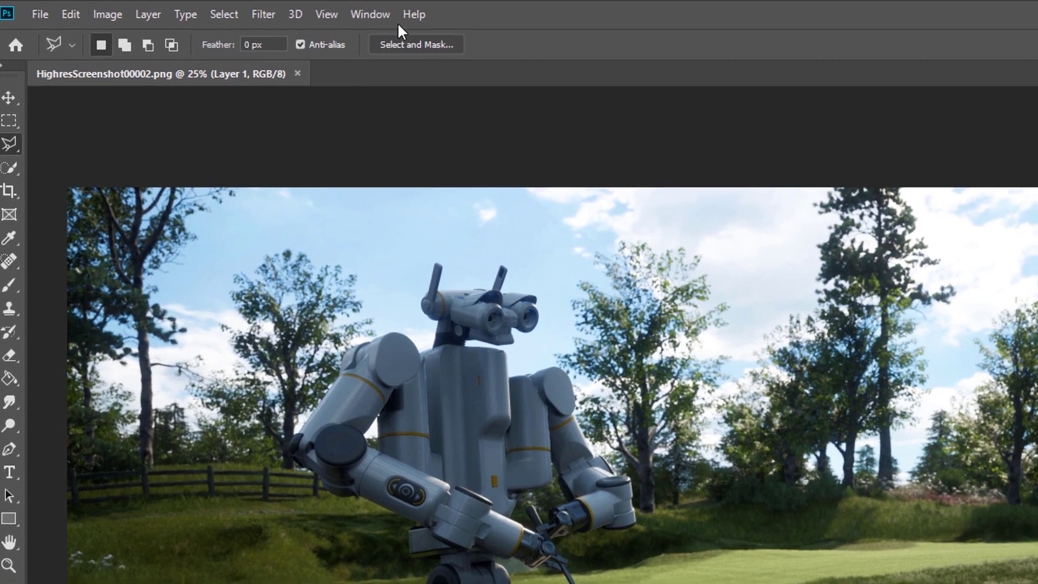
Show the Actions panel and start recording a new Nvidia action named 'Test Script'
left_click(229, 8)
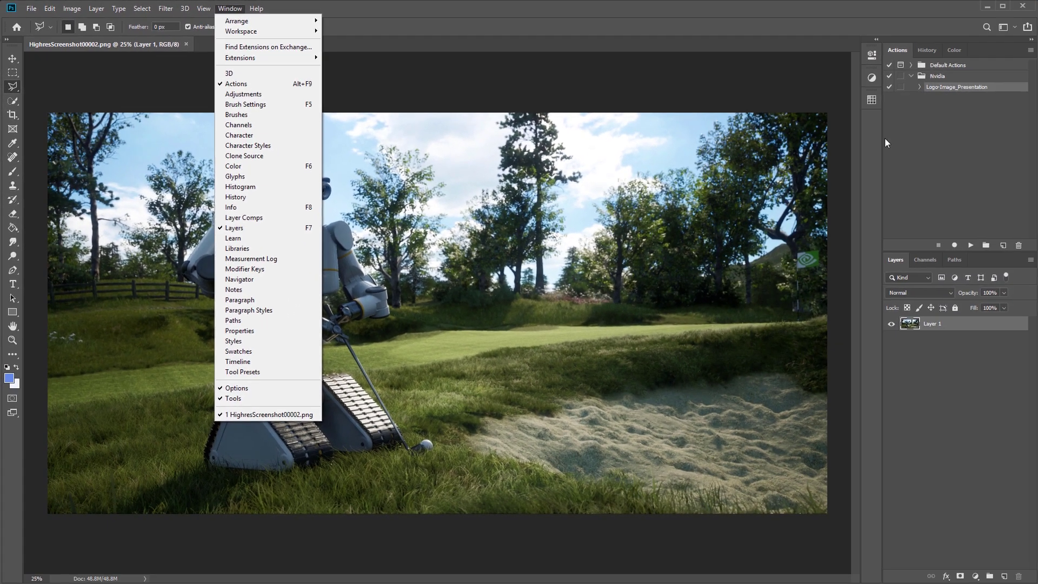
left_click(890, 50)
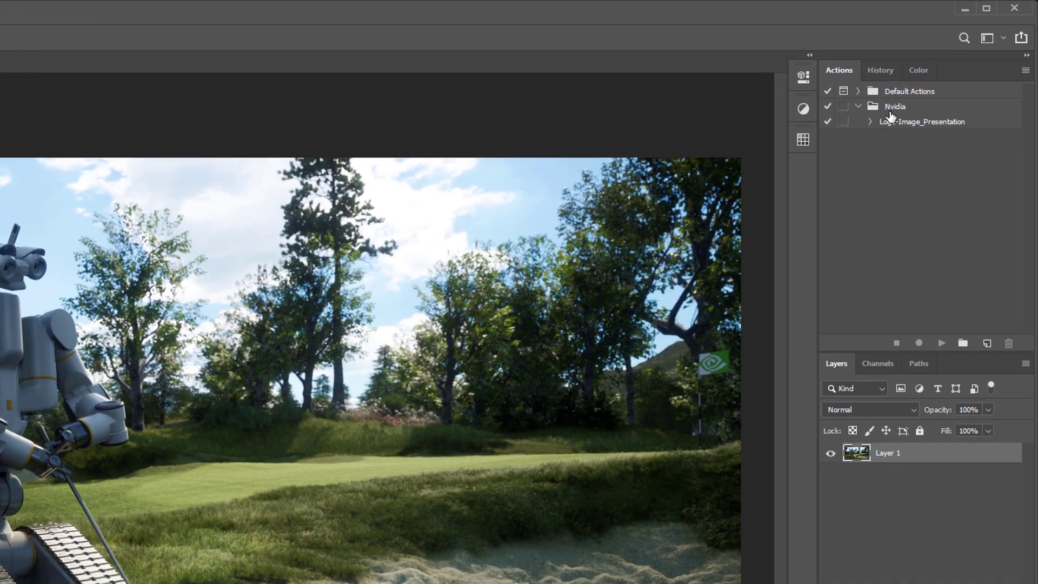
left_click(947, 76)
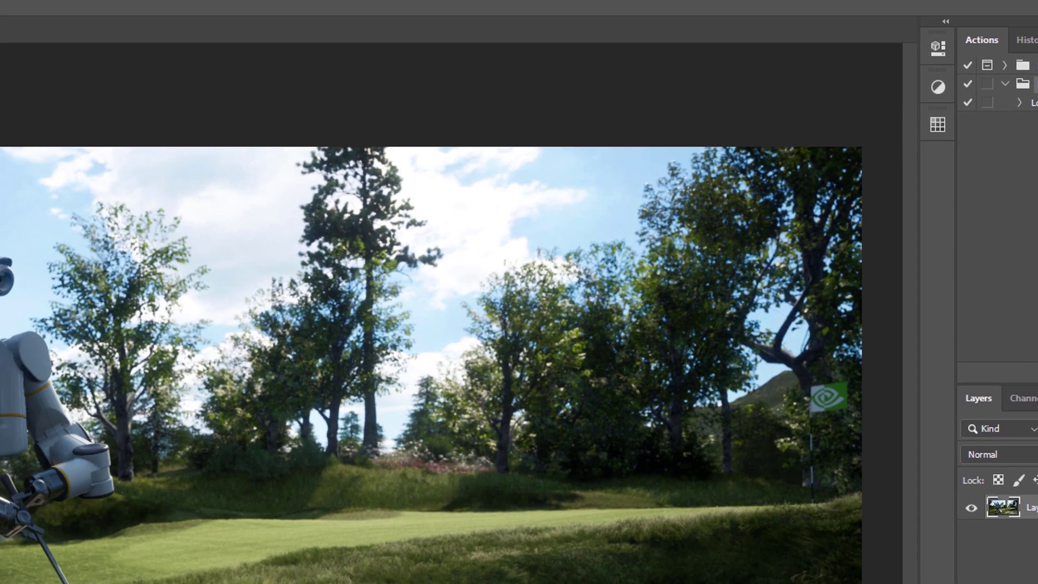
left_click(976, 420)
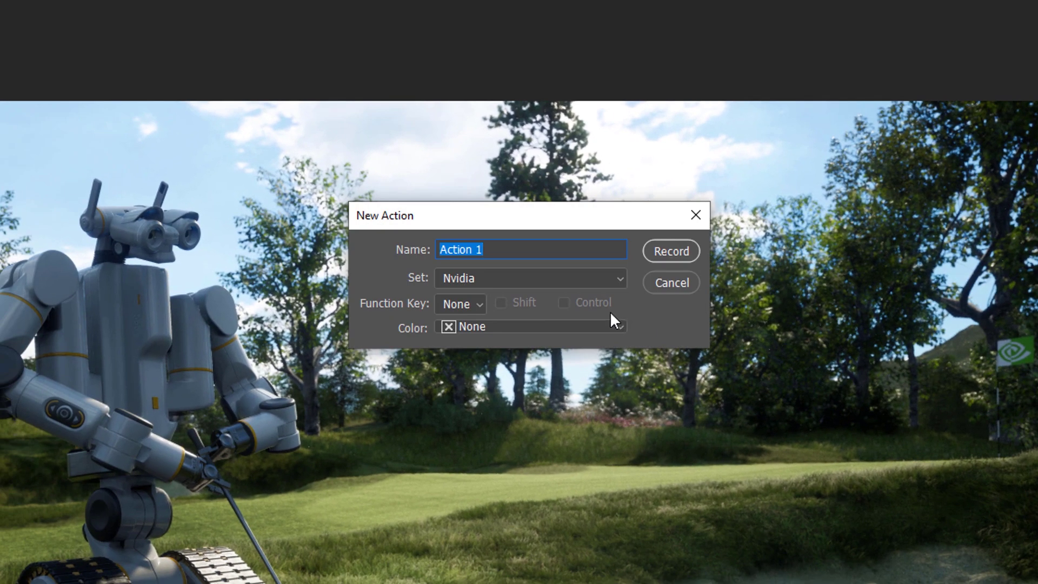
type("Test Scrip")
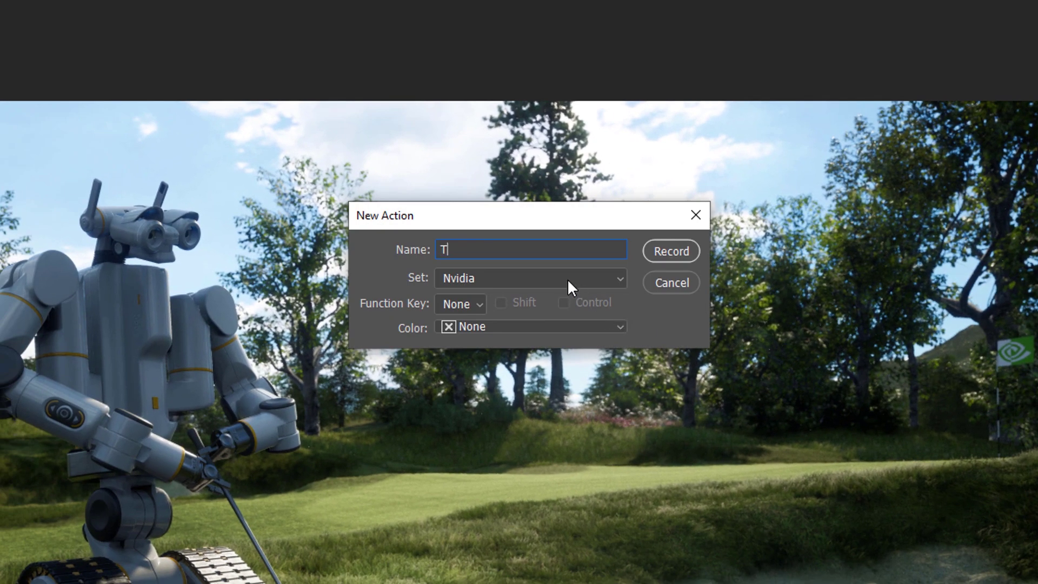
type("t")
left_click(686, 251)
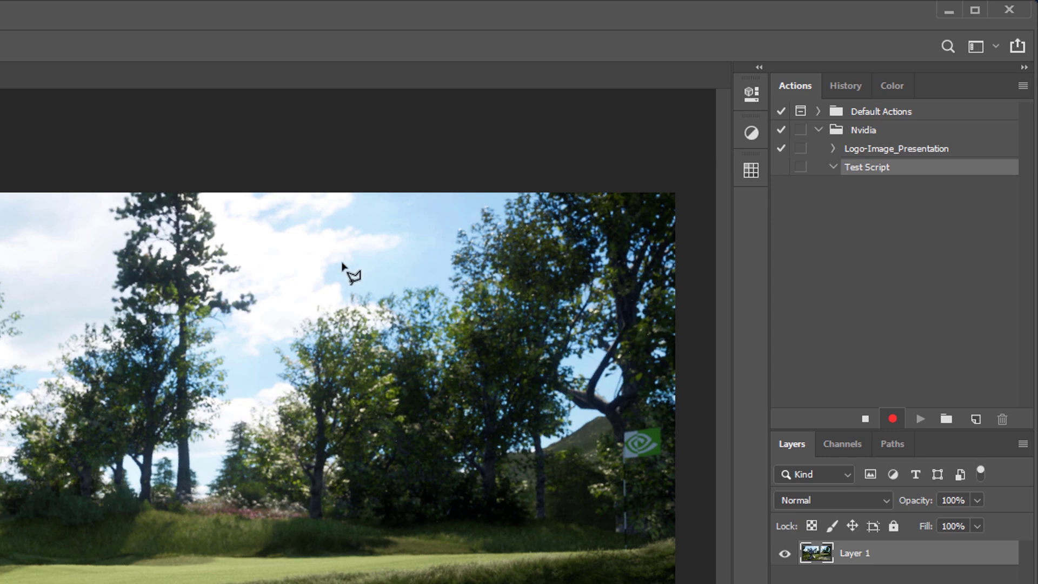
Lasso a wedge from the robot to the treetop and copy it onto a new layer
left_click(450, 237)
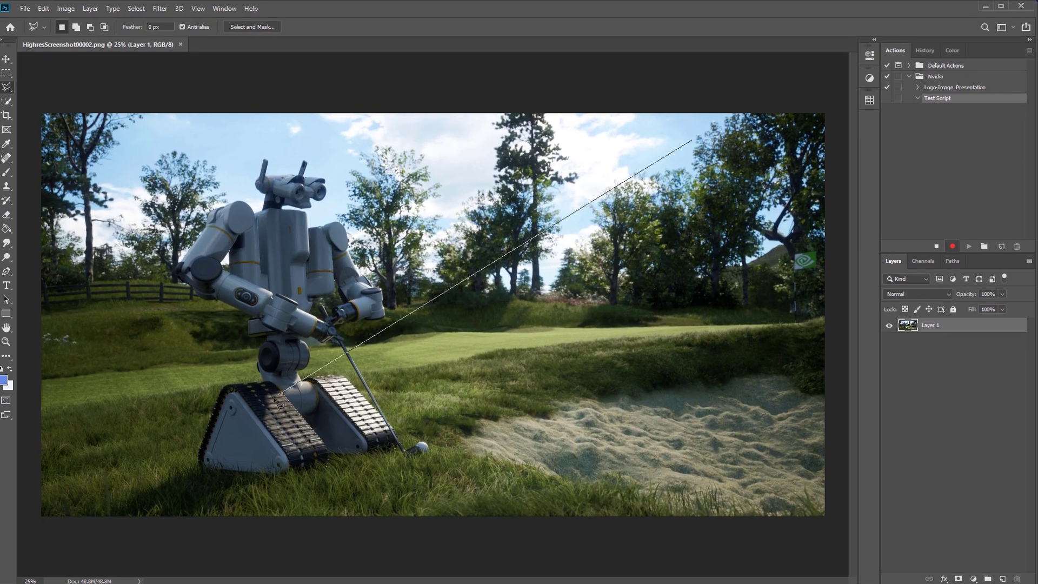
left_click(273, 398)
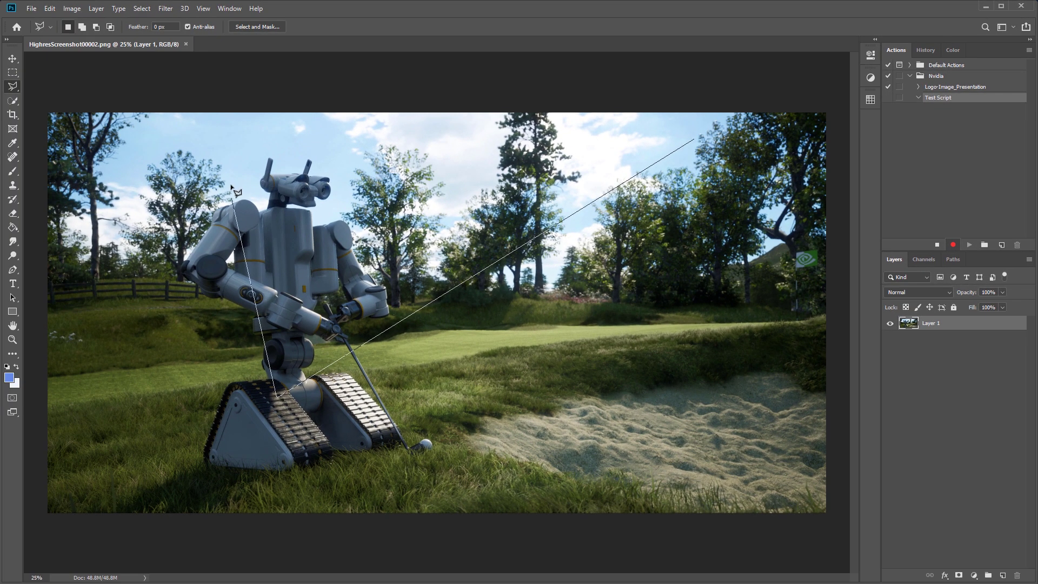
left_click(226, 184)
left_click(539, 138)
left_click(553, 176)
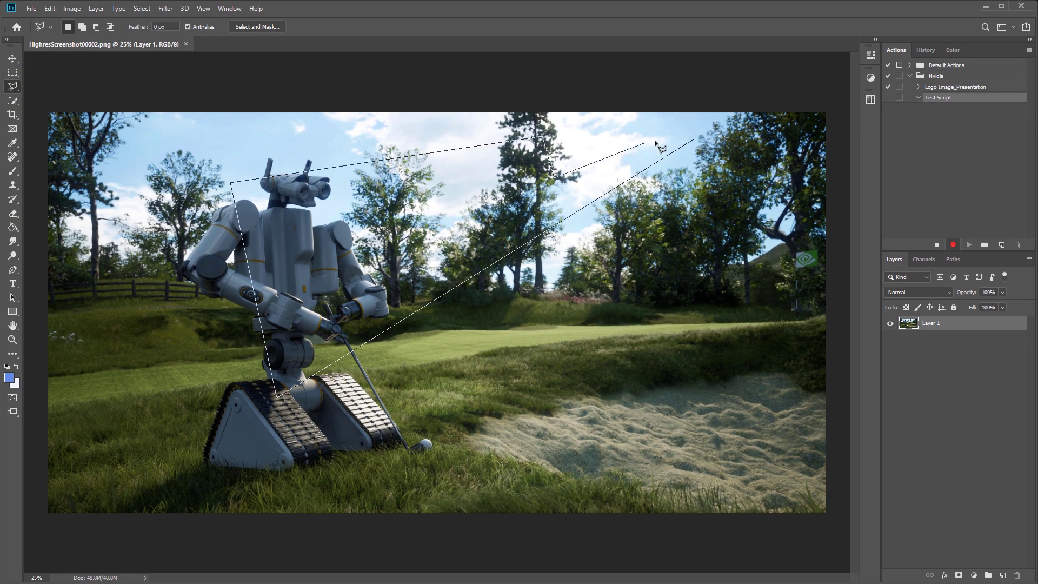
left_click(694, 140)
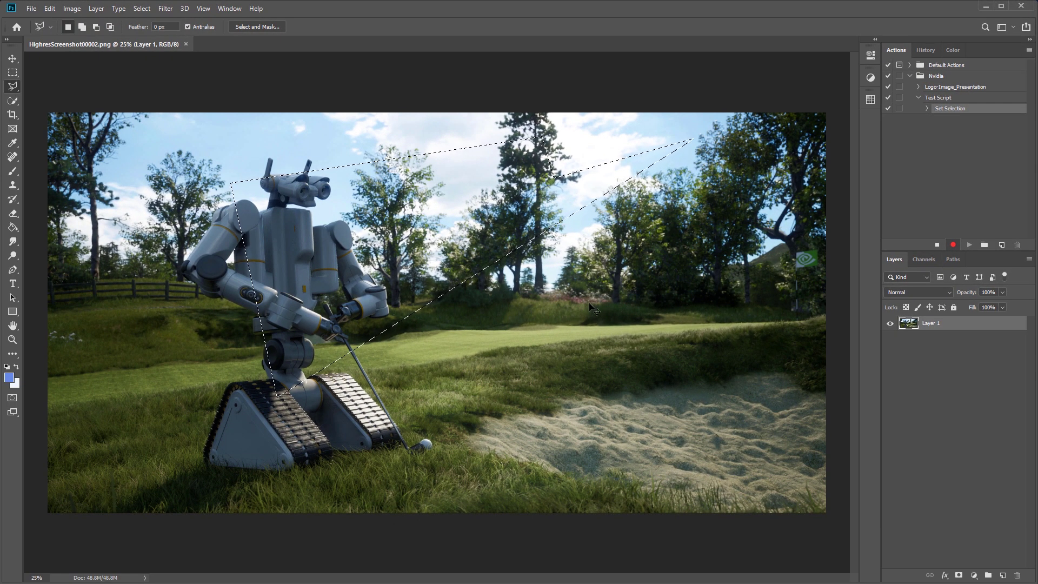
key("ctrl+j")
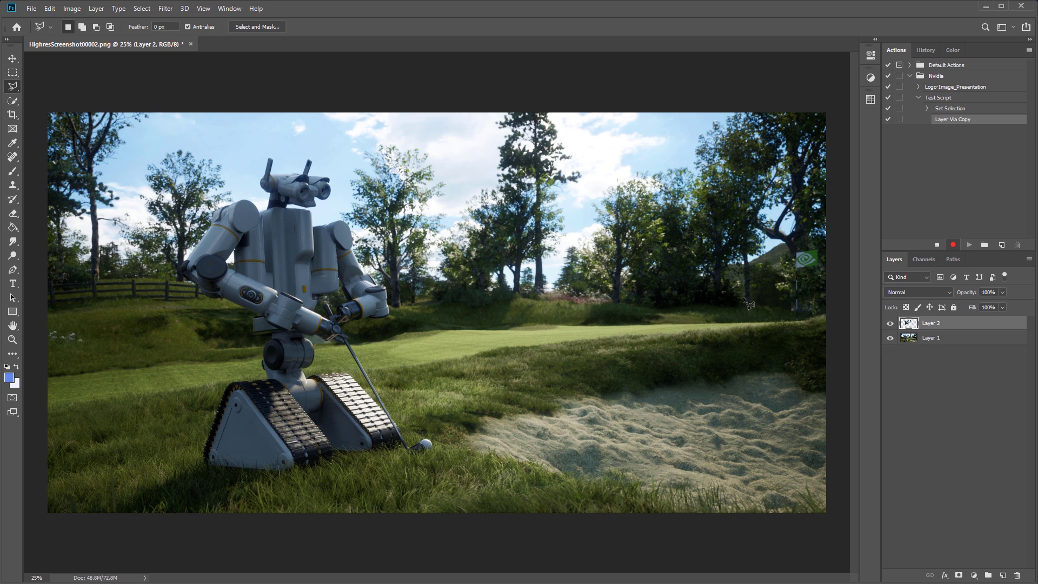
Apply Hue/Saturation to the wedge with Saturation -100 and Lightness +35
key("ctrl+u")
left_click_drag(778, 204, 676, 190)
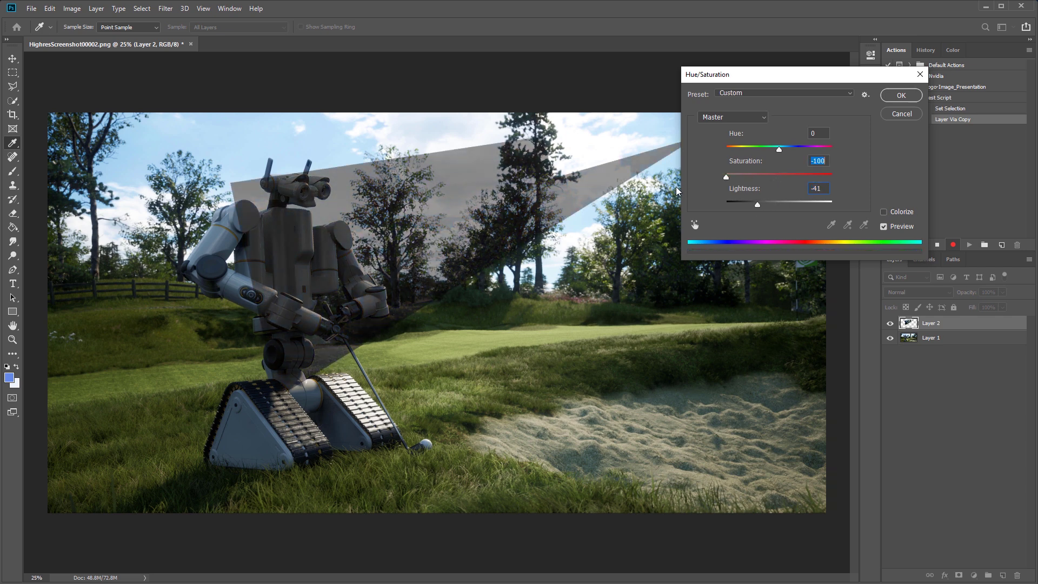
left_click_drag(757, 204, 798, 202)
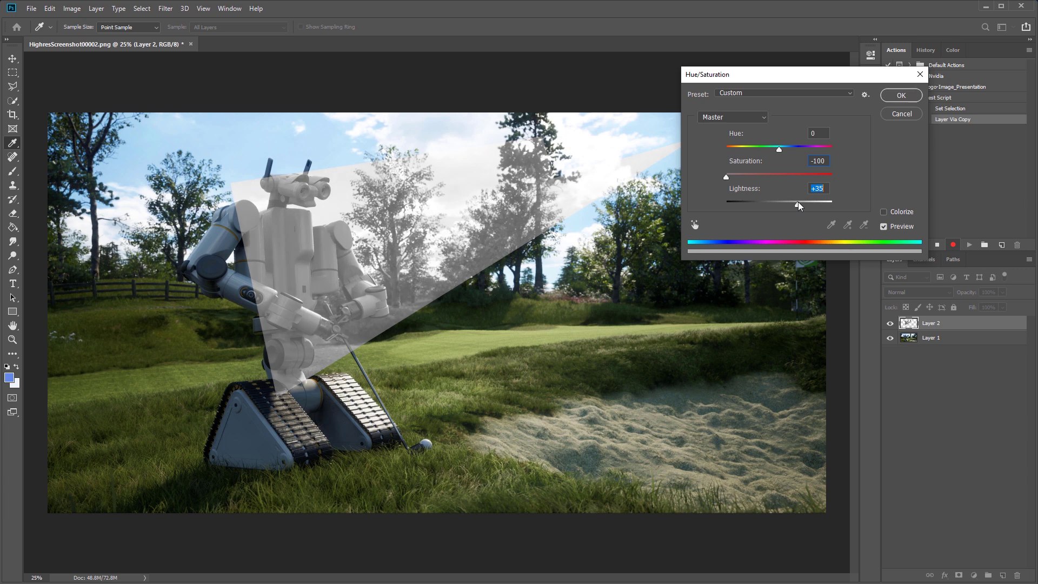
left_click(900, 95)
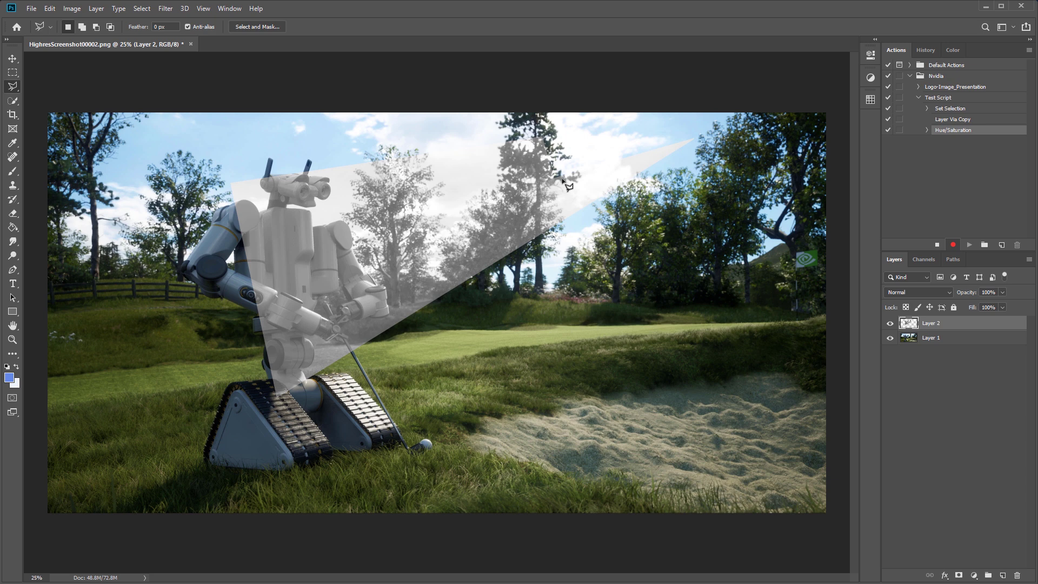
Cut away part of the wedge, deselect, and stop recording Test Script
left_click(415, 137)
left_click(257, 434)
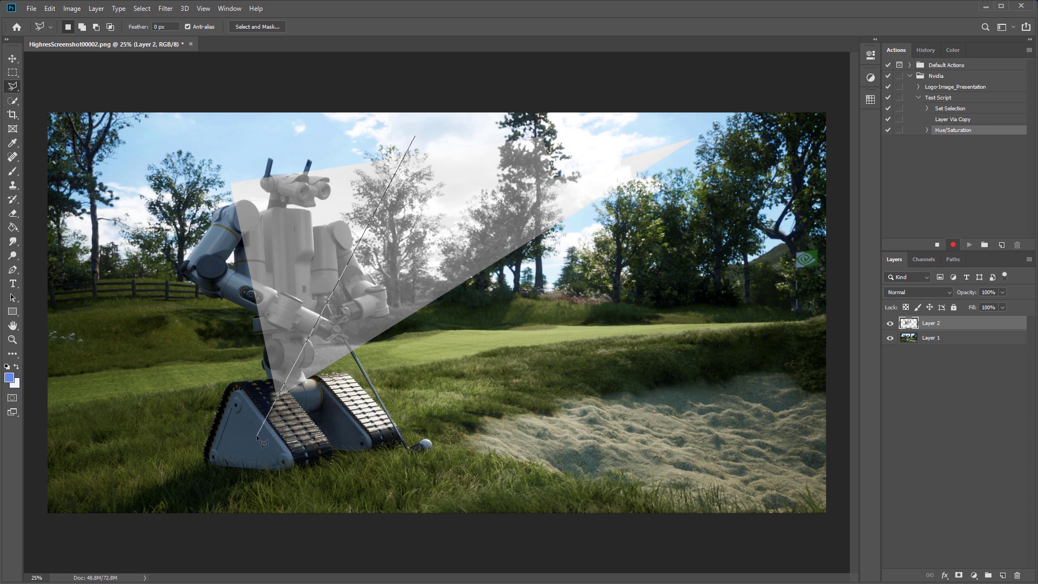
left_click(118, 175)
left_click(154, 136)
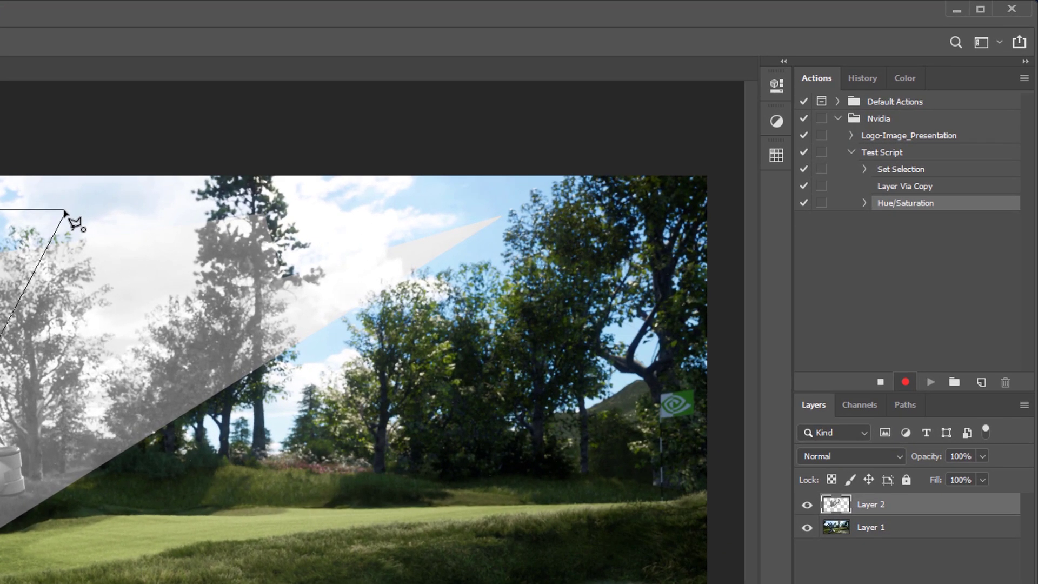
left_click(66, 213)
key("Delete")
key("ctrl+d")
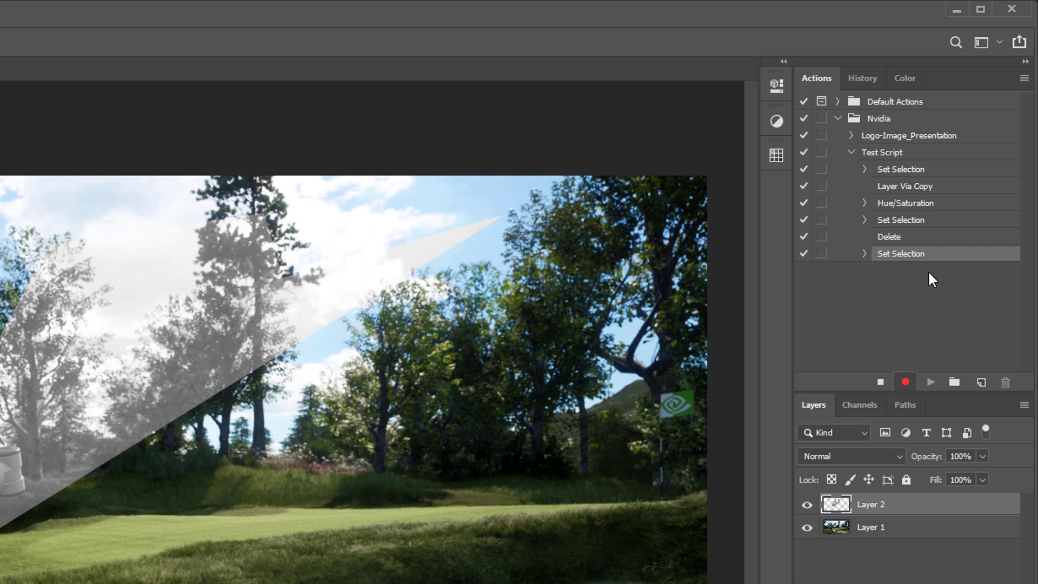
left_click(880, 383)
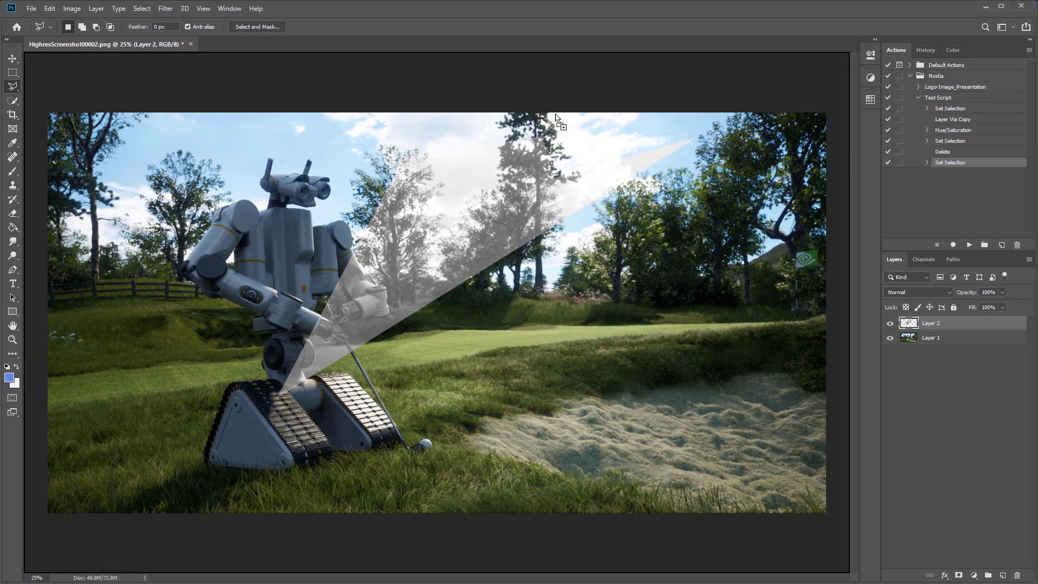
Open HighresScreenshot00027.png and play Test Script on it
left_click_drag(331, 41, 331, 40)
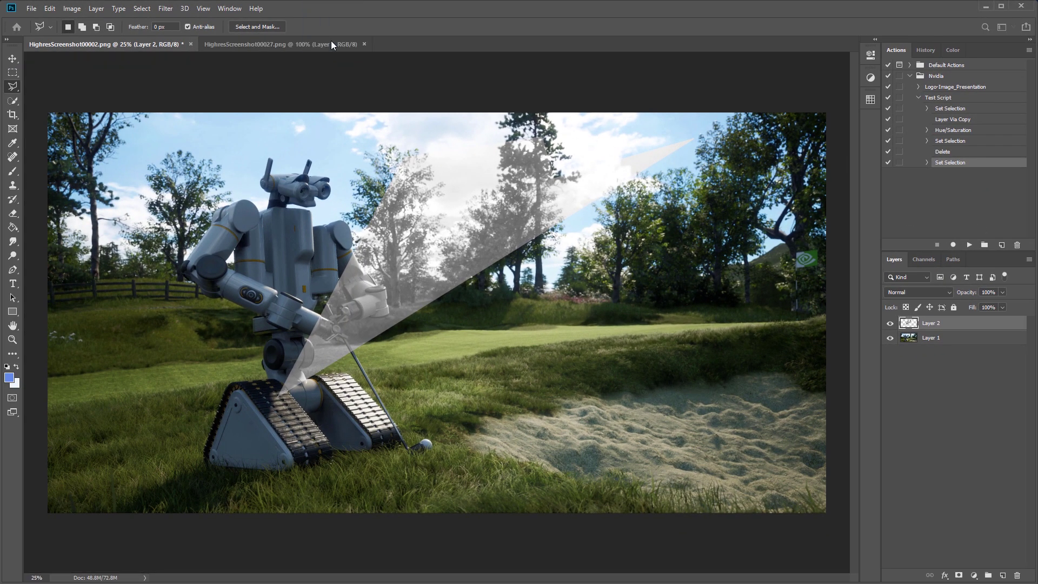
left_click(938, 99)
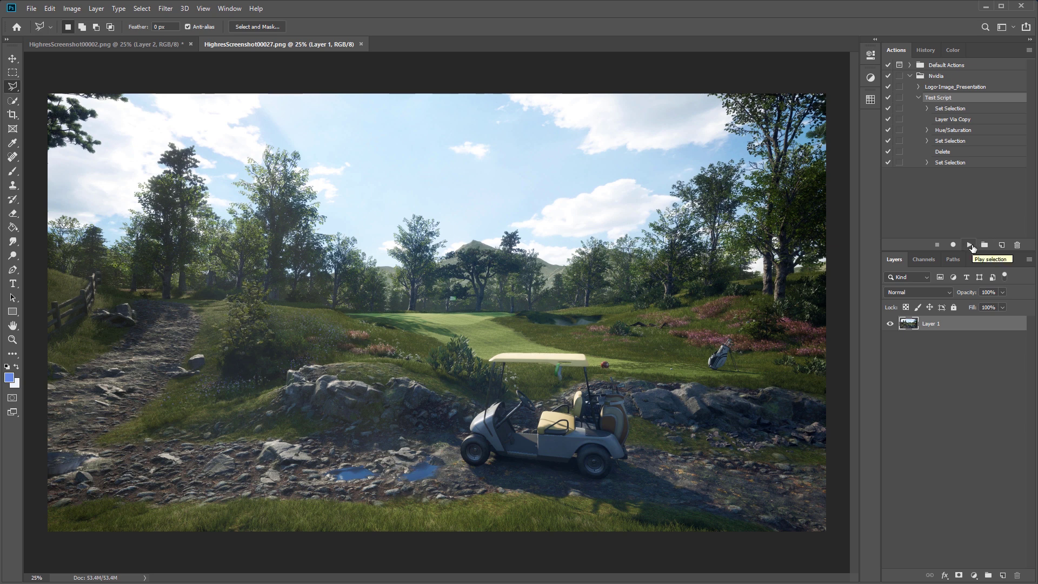
left_click(970, 245)
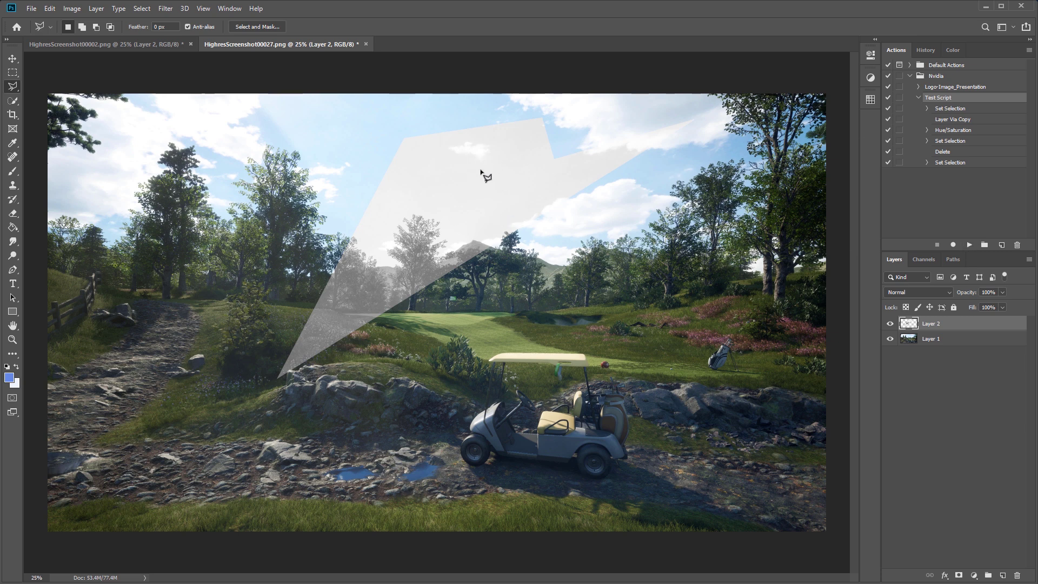
Toggle the new wedge layer's visibility to compare before and after
left_click(890, 324)
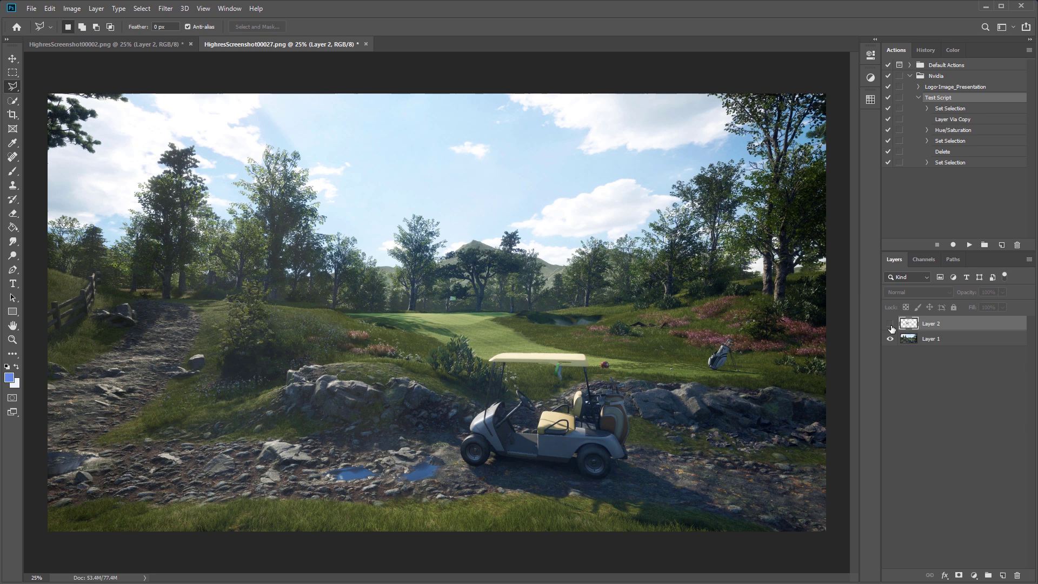
left_click(890, 324)
left_click(890, 324)
left_click(891, 325)
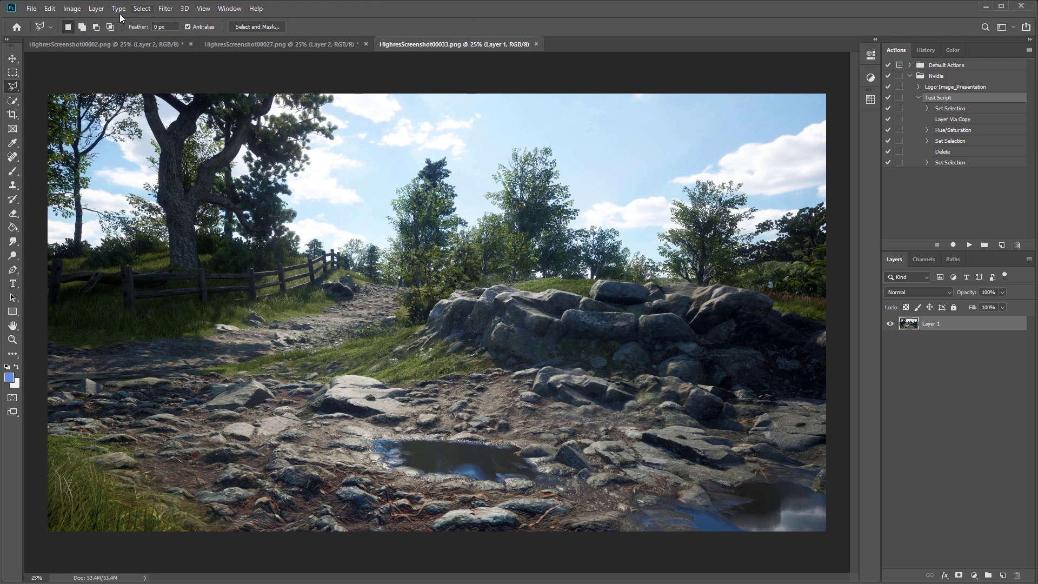
Resize the 00033 screenshot to 1920×1080 and fit it to the window
left_click(70, 9)
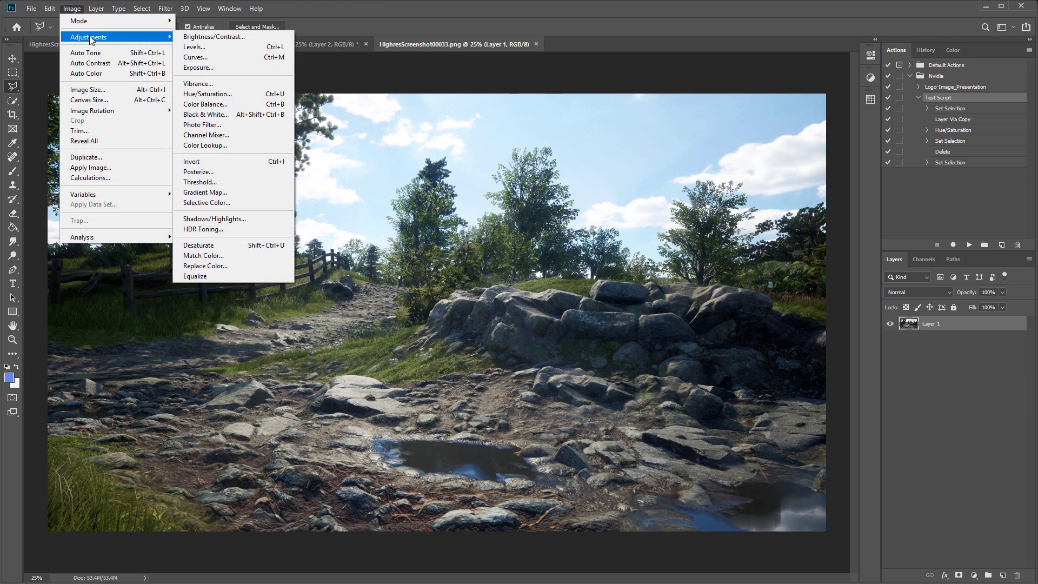
left_click(88, 90)
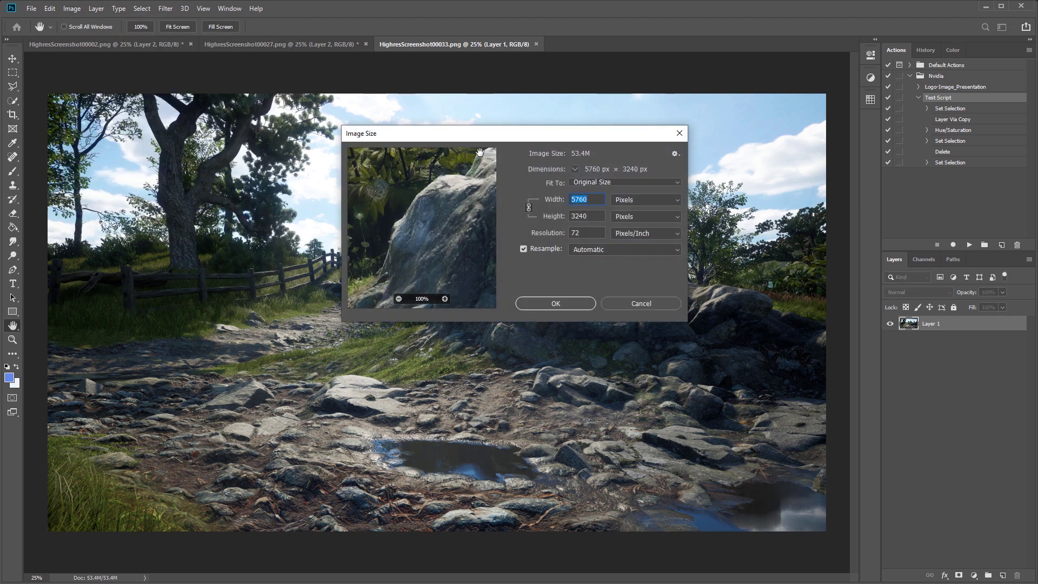
type("1920")
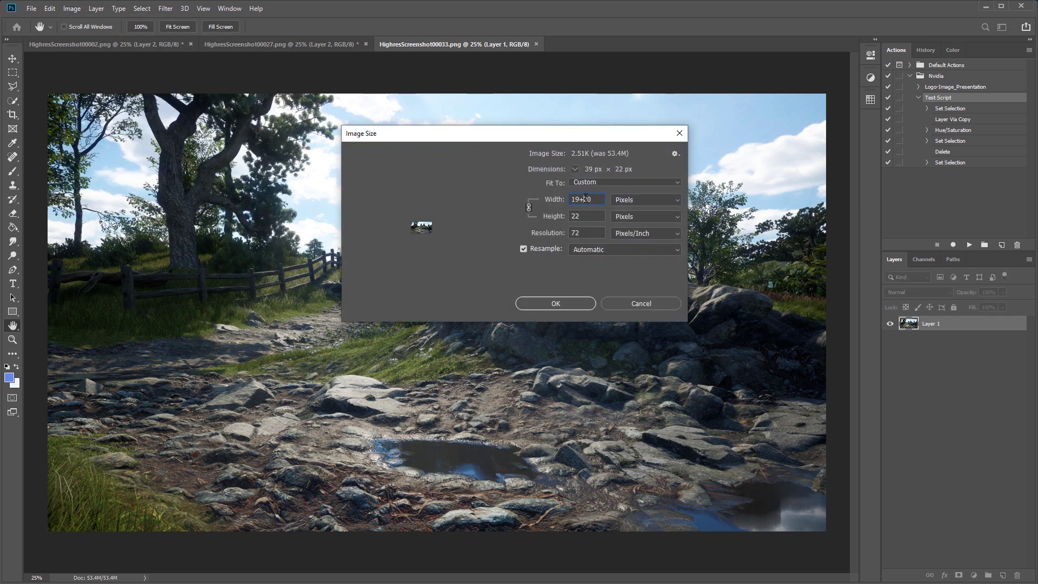
left_click(565, 306)
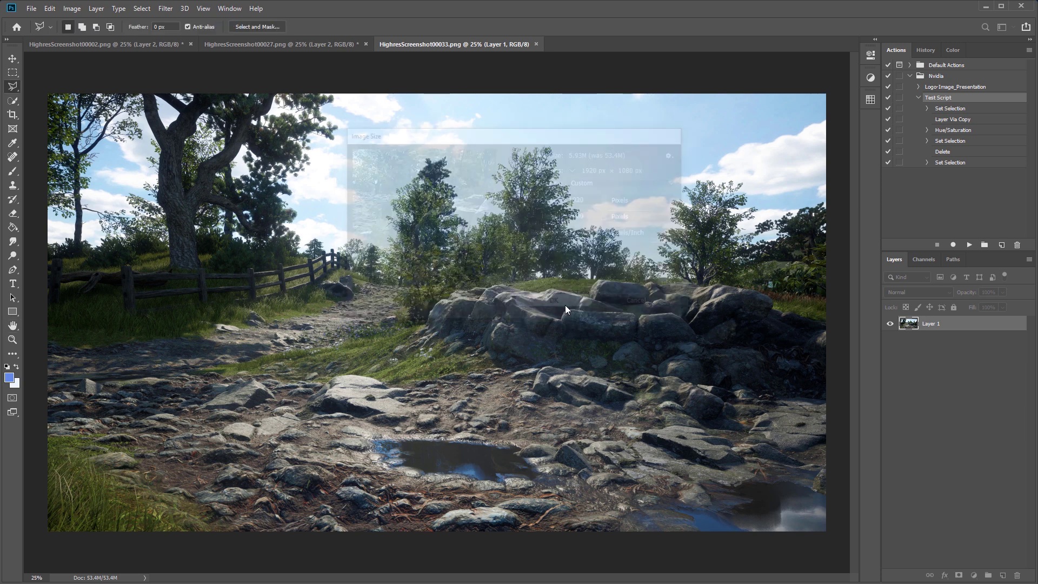
key("ctrl+0")
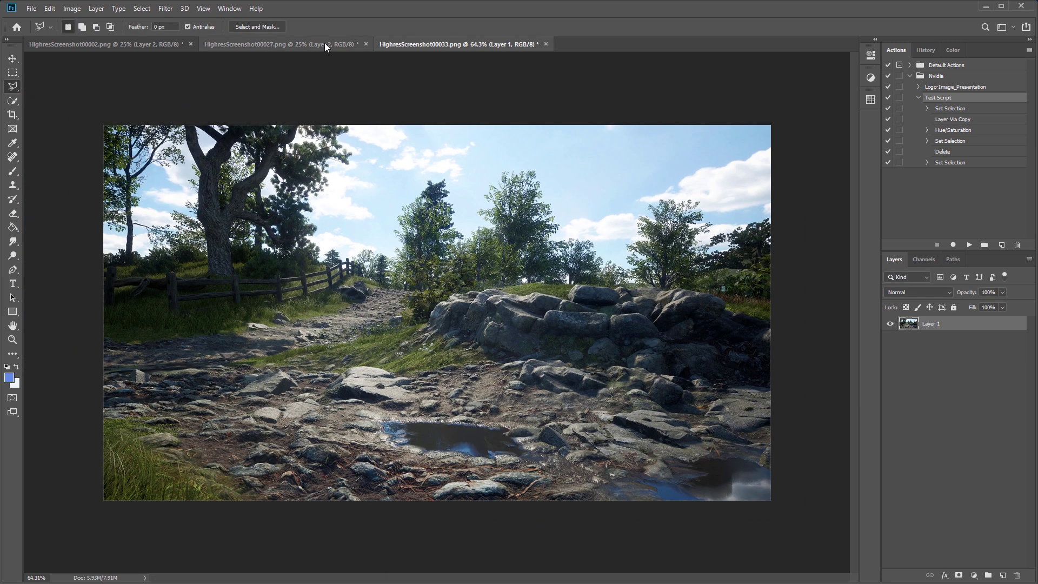
Play Test Script on the rocky-path screenshot 00033 and zoom out to 33%
left_click(281, 44)
left_click(483, 42)
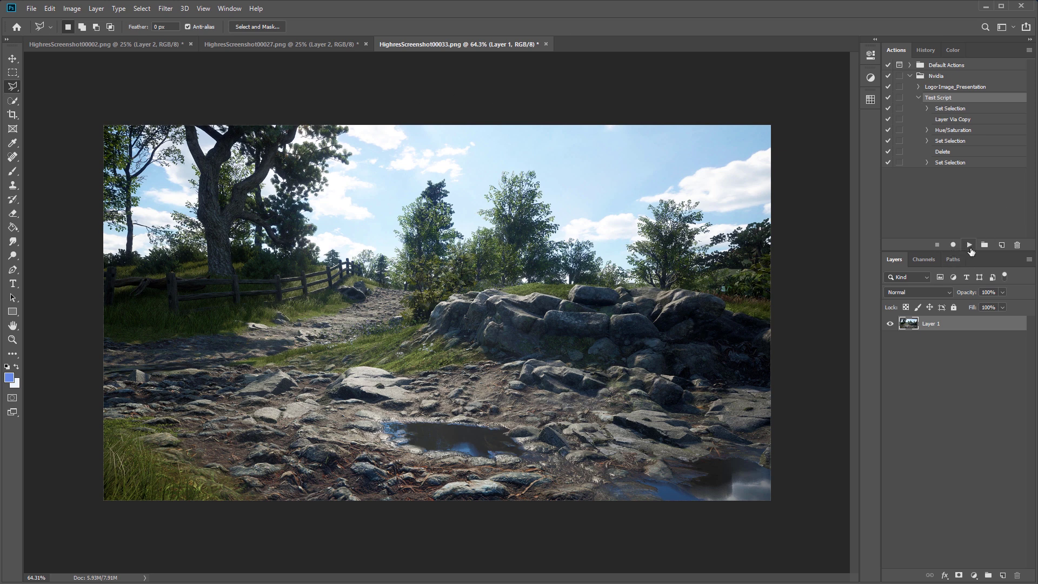
left_click(969, 245)
key("ctrl+minus")
key("ctrl+minus")
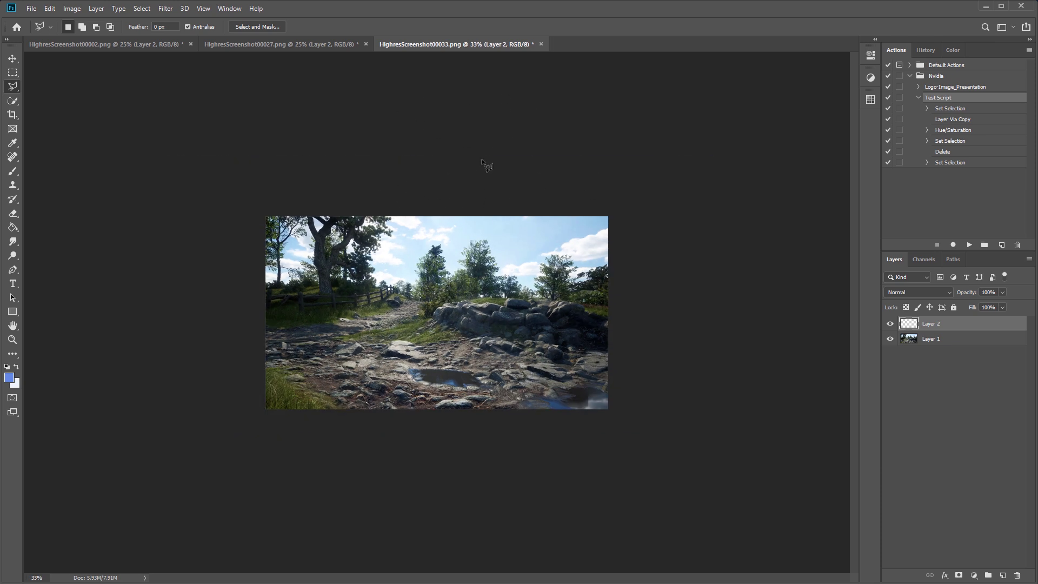
scroll(551, 116, "up", 3)
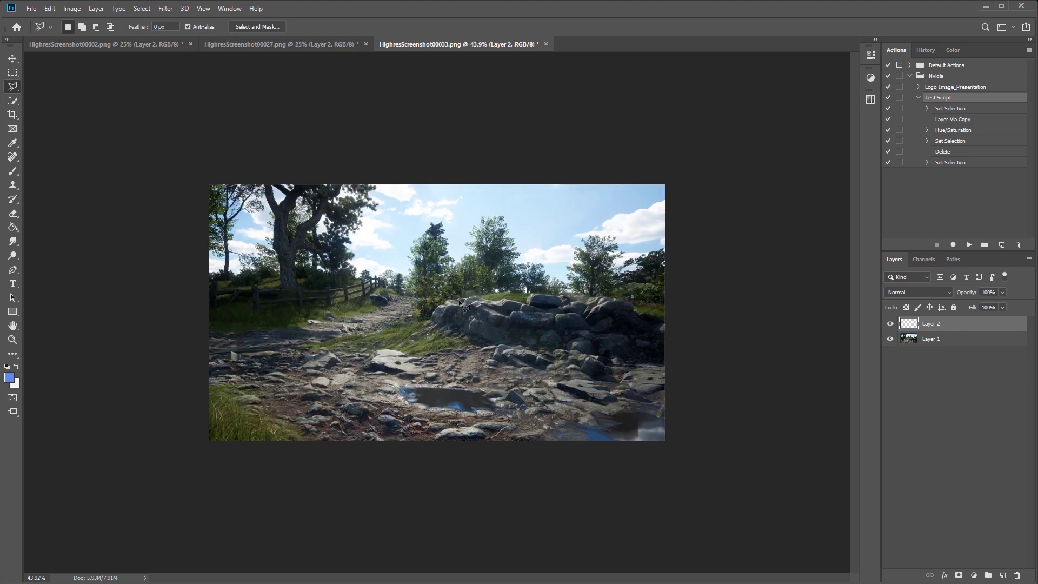
Close the 00033 screenshot without saving, then close the 00027 screenshot
left_click(546, 44)
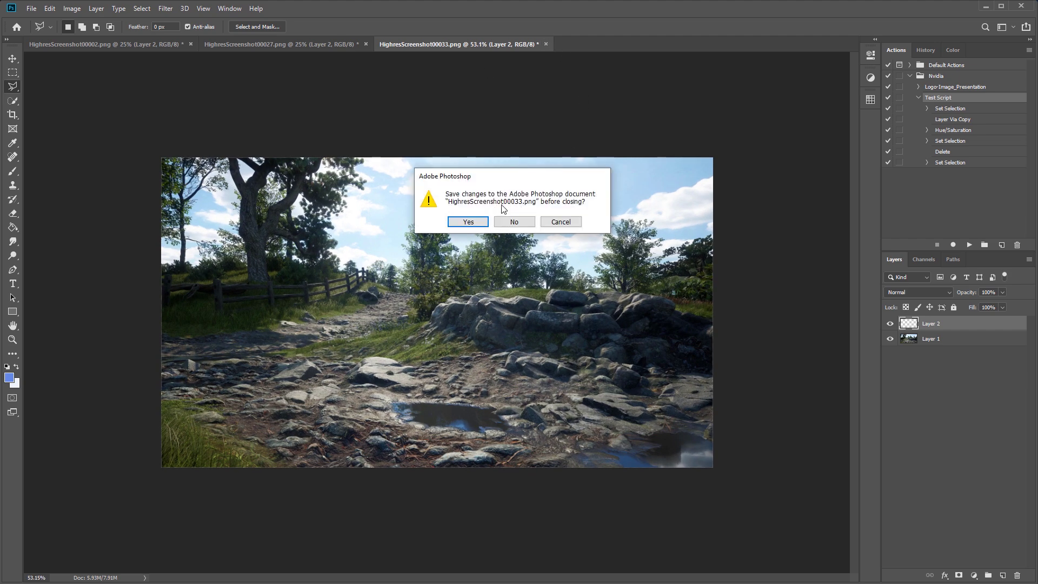
left_click(510, 217)
left_click(365, 45)
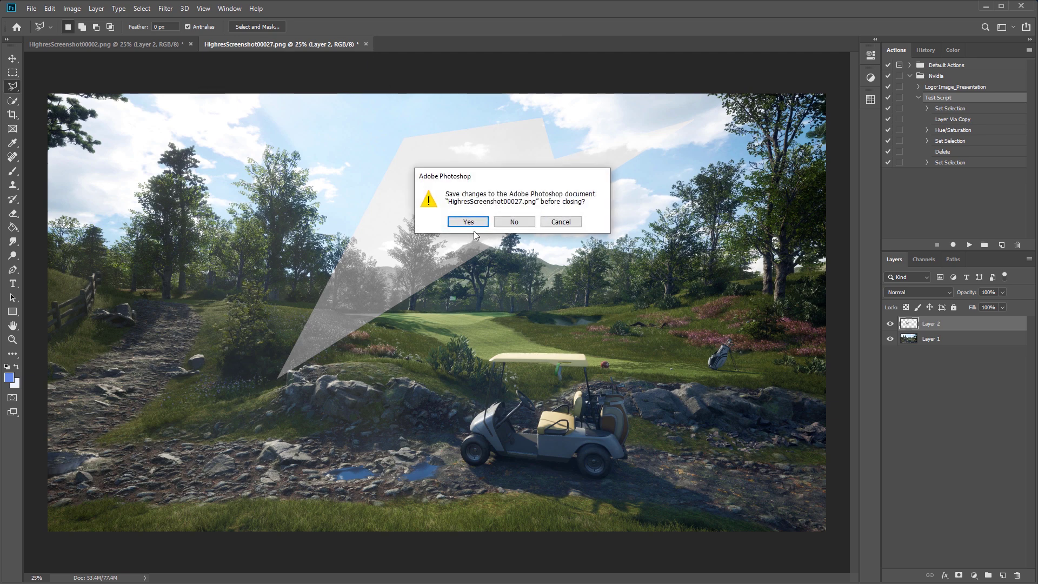
Discard 00027's changes and record a Select Layer 1 step at the end of Test Script
left_click(511, 218)
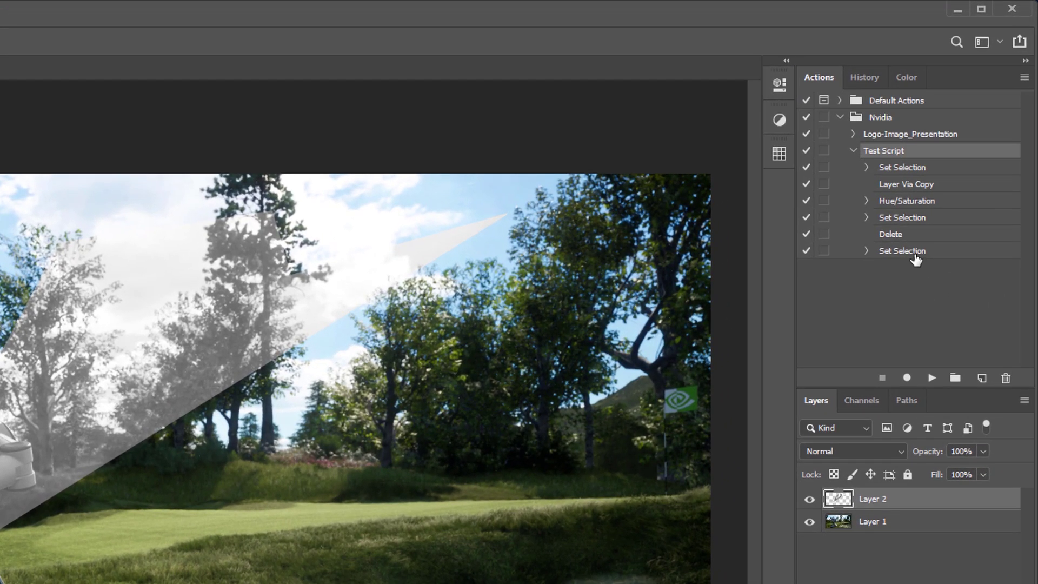
left_click(960, 163)
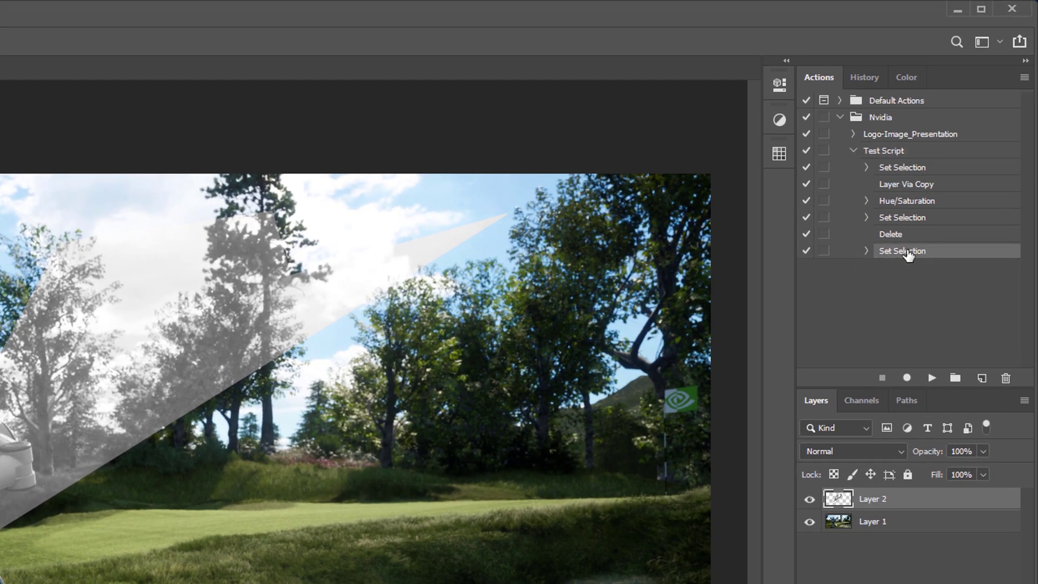
left_click(912, 377)
left_click(876, 523)
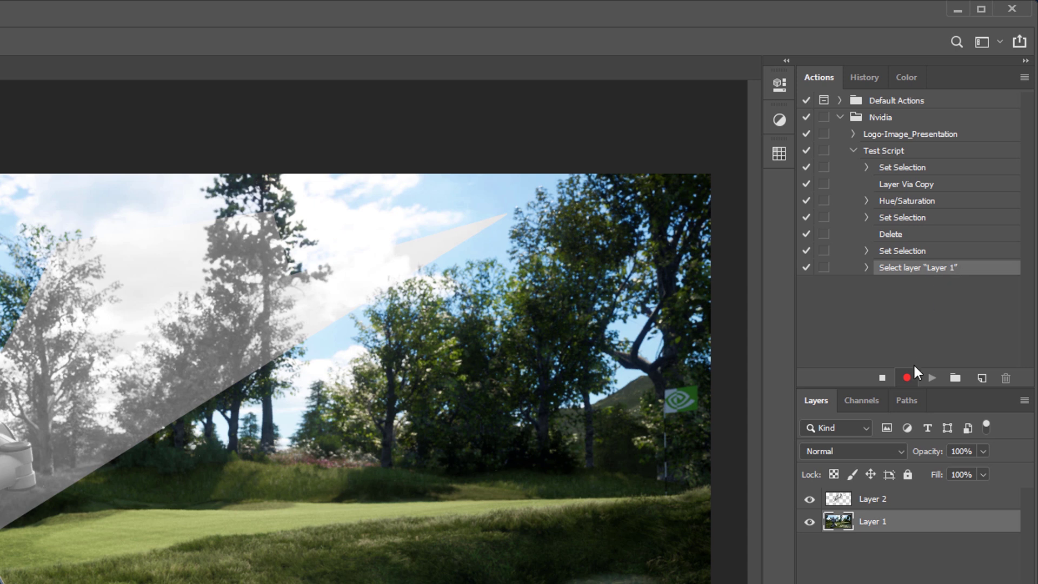
left_click(881, 378)
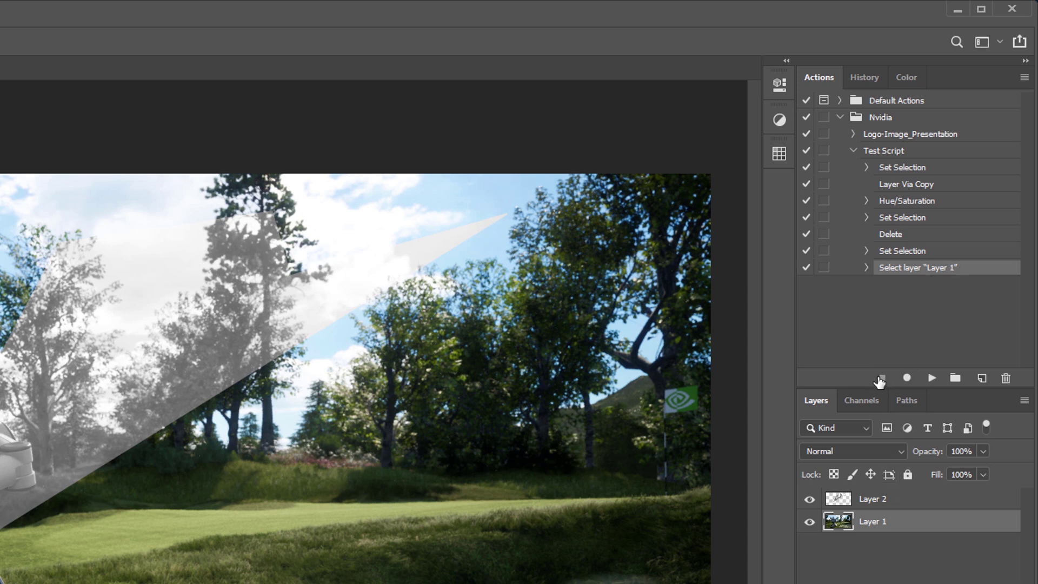
Rename Layer 1 to 'Background', make Layer 2 active, and play Test Script
double_click(880, 524)
type("Background")
key("Return")
left_click(889, 505)
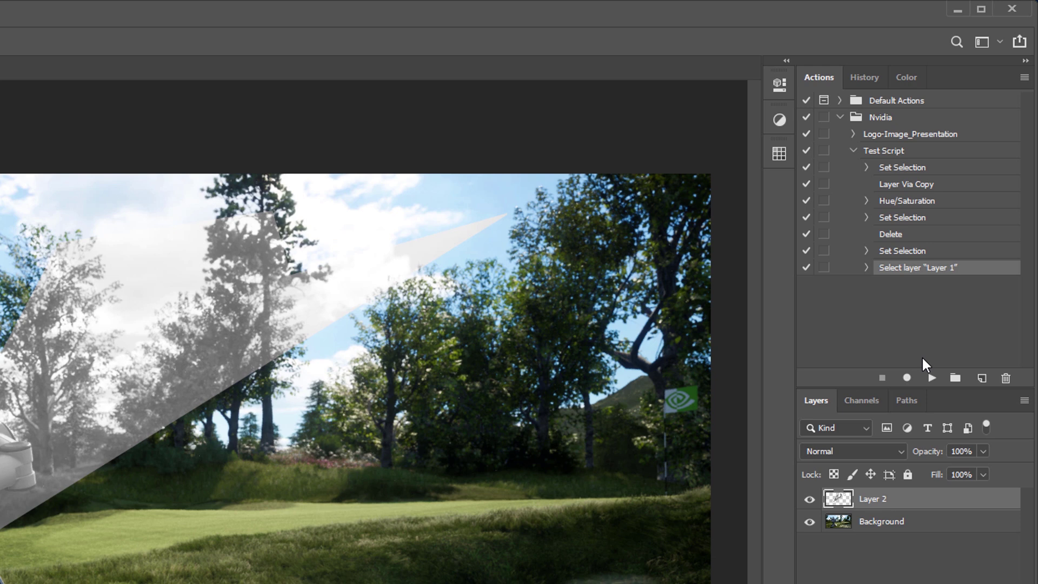
left_click(931, 378)
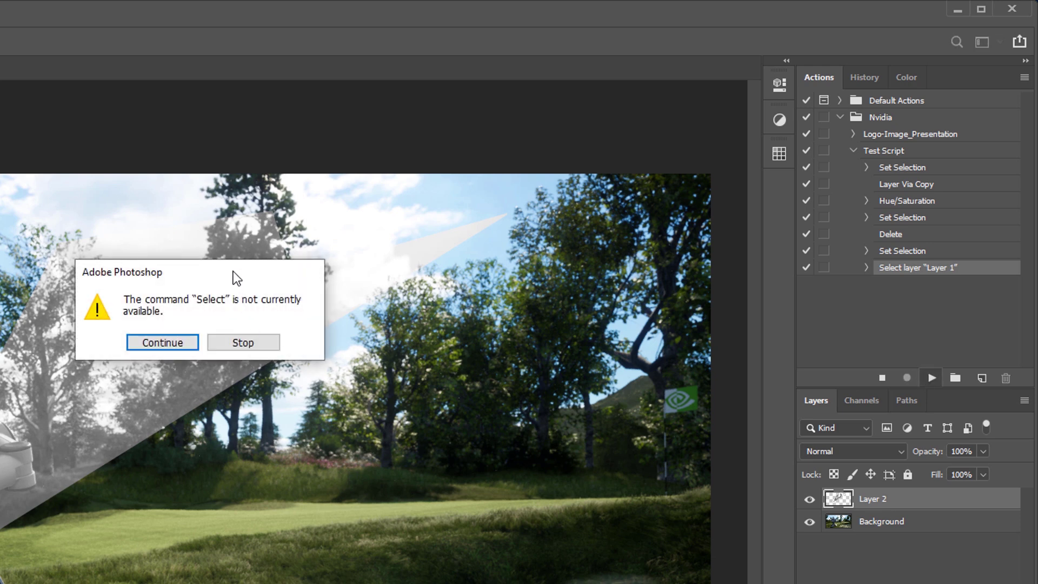
Stop the Test Script run at the 'Select not available' alert
left_click_drag(233, 272, 309, 296)
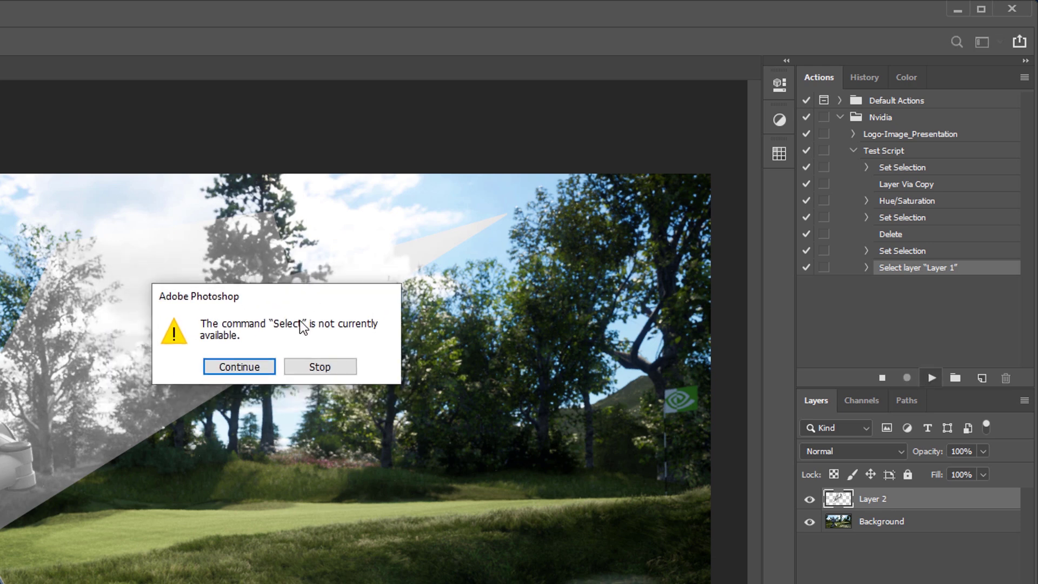
left_click(319, 367)
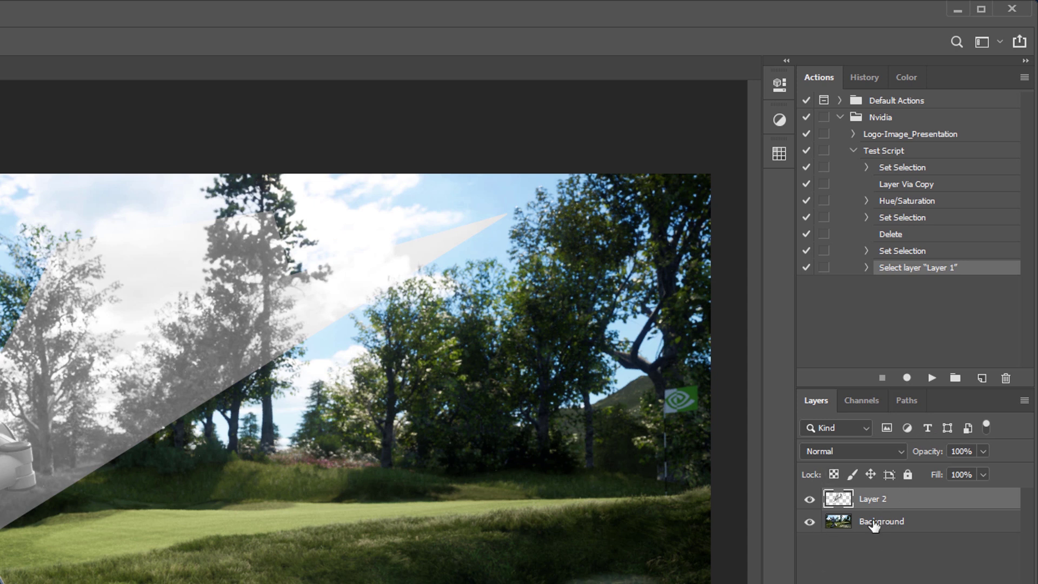
Delete the Select Layer 1 step, then delete the whole Test Script action
left_click(1006, 381)
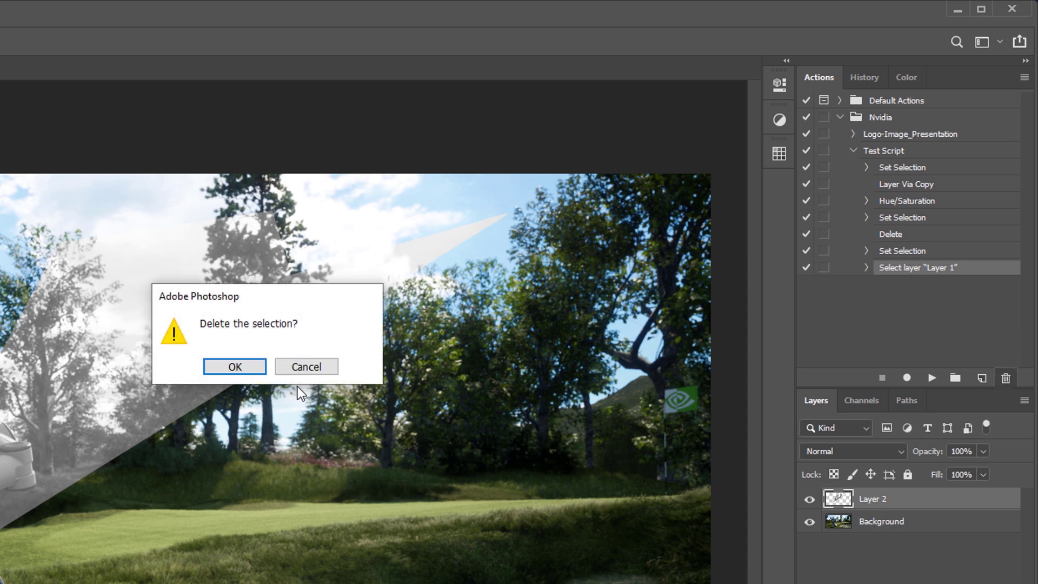
left_click(249, 368)
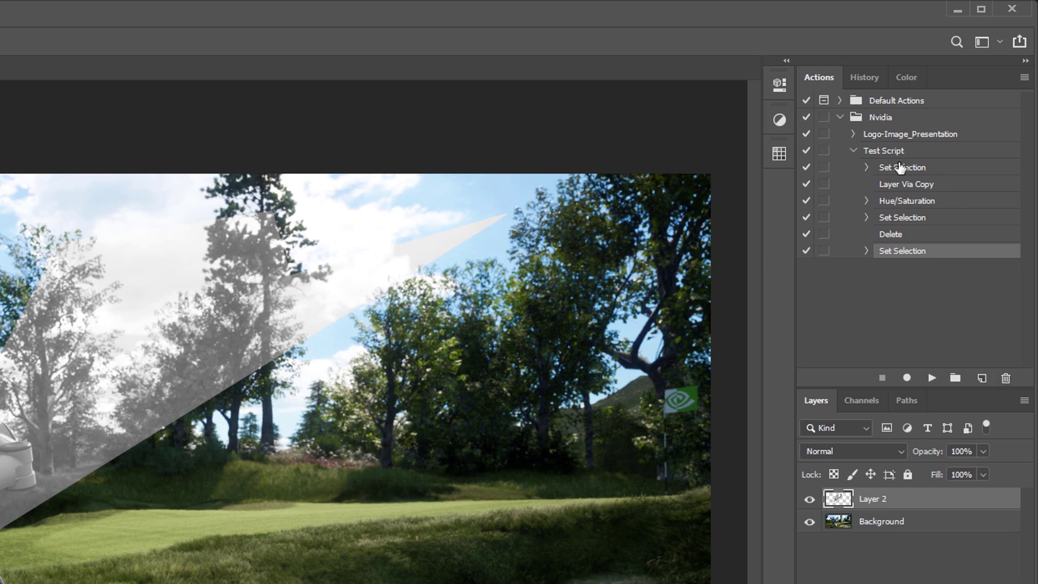
left_click(885, 150)
left_click(1003, 380)
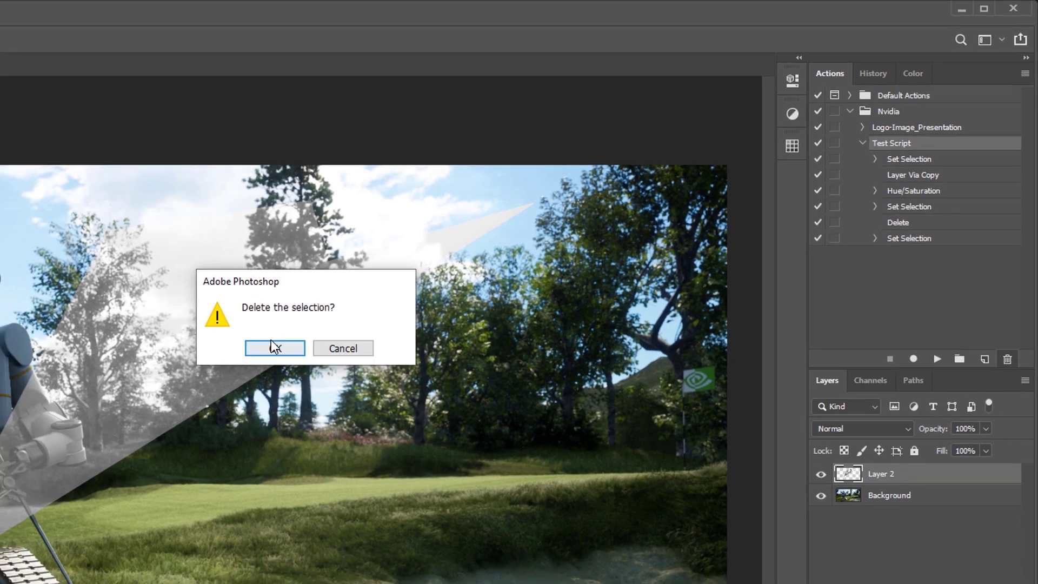
left_click(232, 366)
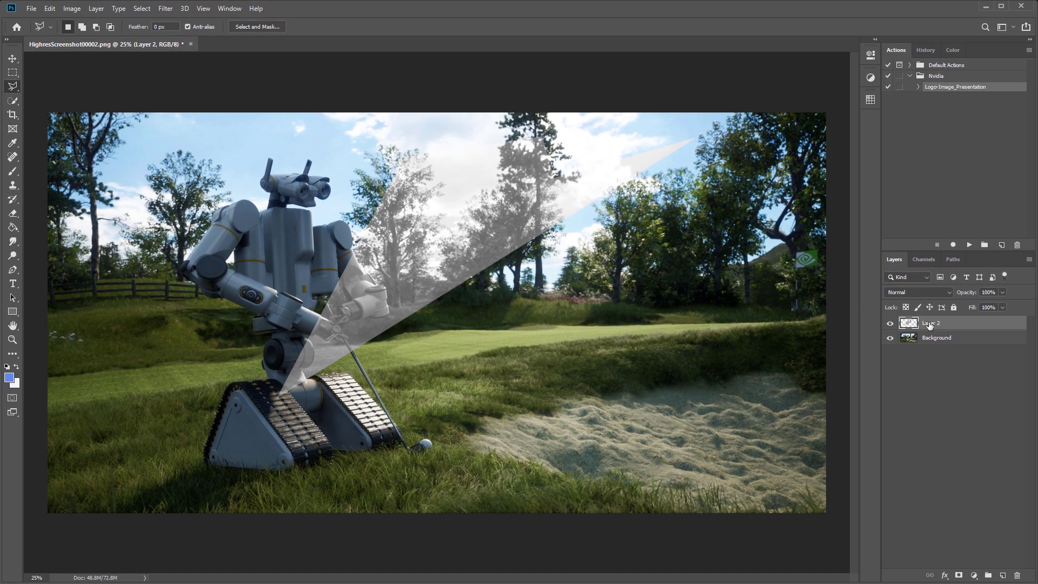
Delete Layer 2 and review the steps of the Logo-Image_Presentation action
left_click_drag(929, 324, 1014, 573)
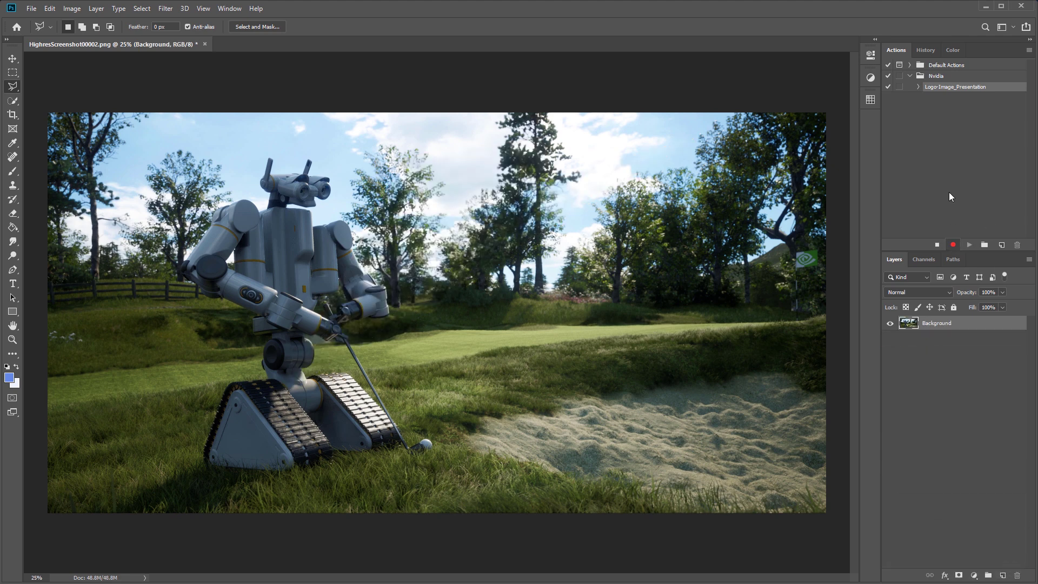
left_click(937, 245)
left_click(918, 87)
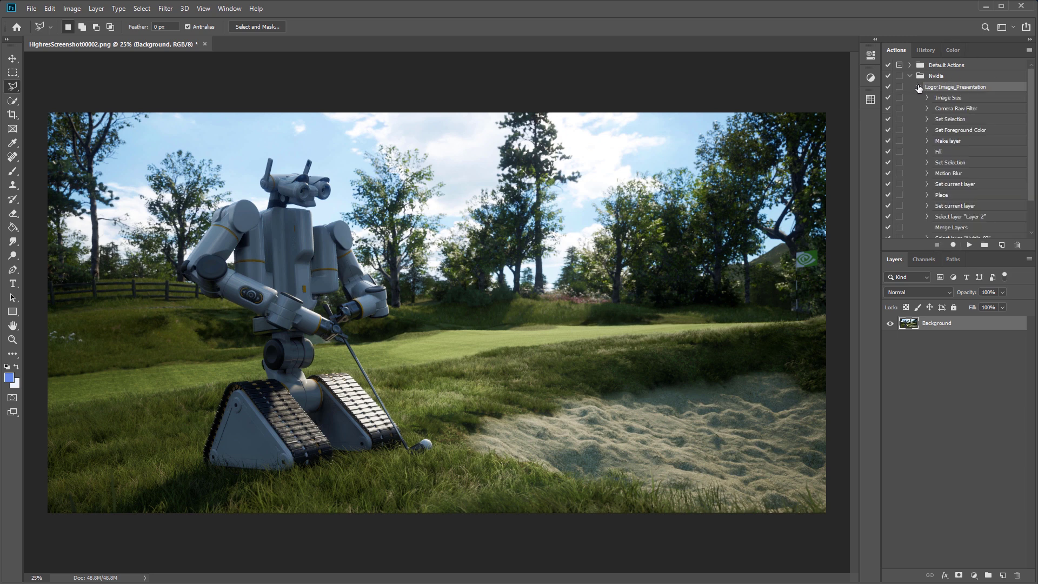
left_click(919, 87)
left_click(918, 88)
scroll(919, 90, "down", 1)
scroll(918, 89, "up", 1)
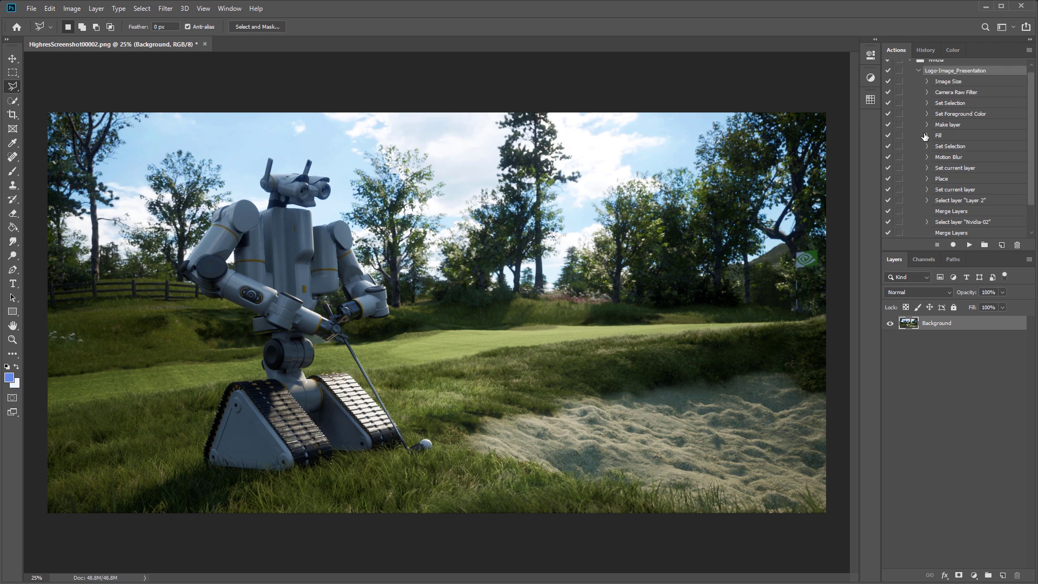
left_click(918, 87)
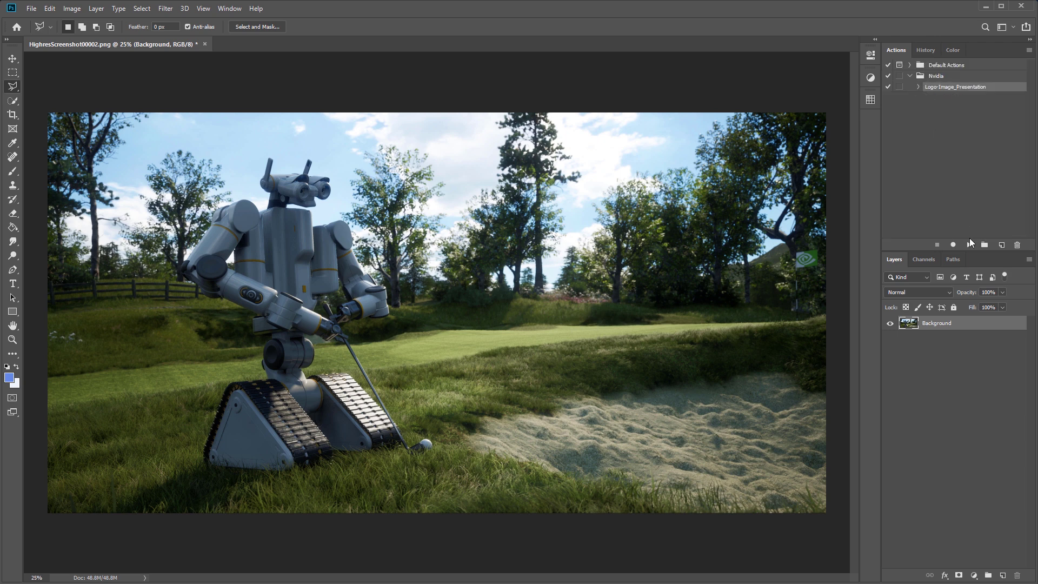
Play Logo-Image_Presentation, dismiss its could-not-place error, and fit the image on screen
left_click(917, 87)
left_click(918, 87)
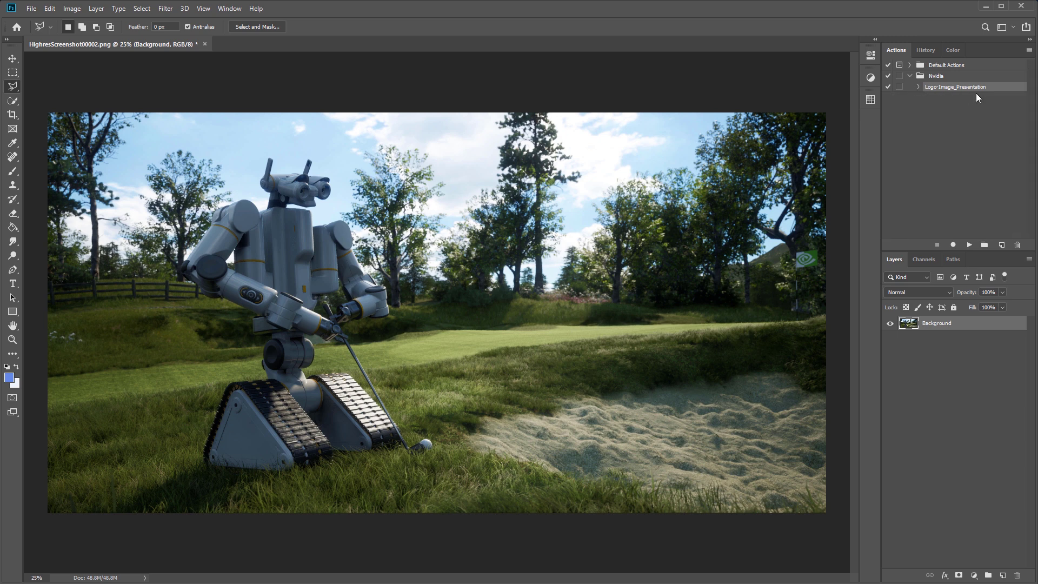
left_click(970, 245)
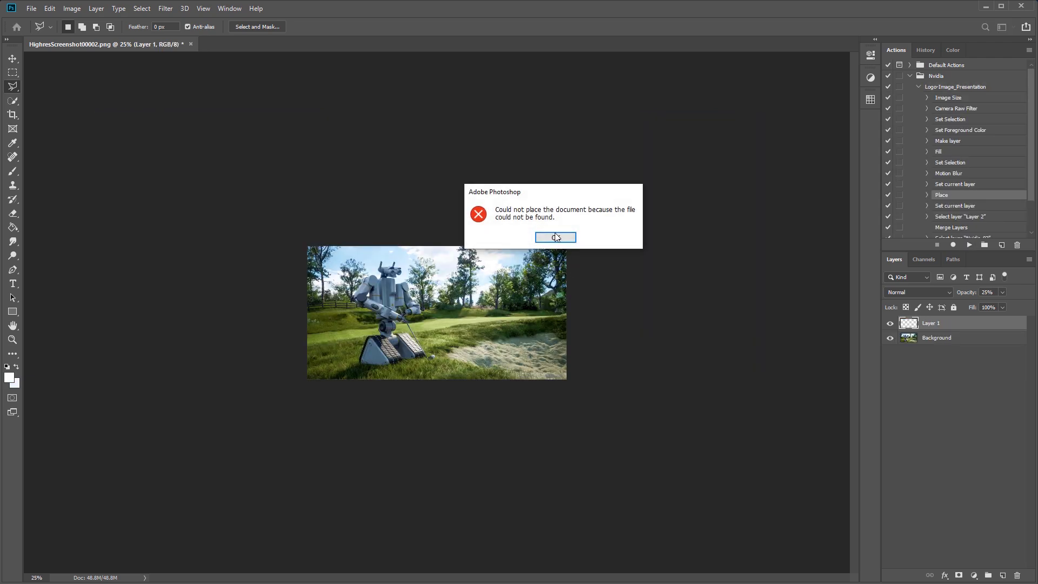
left_click(552, 238)
key("ctrl+0")
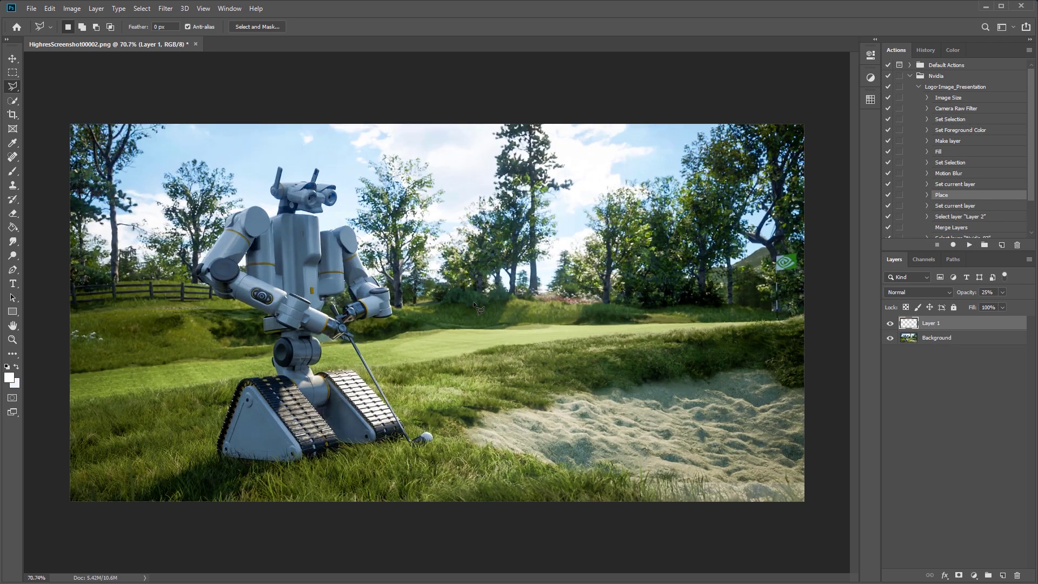
scroll(960, 191, "down", 2)
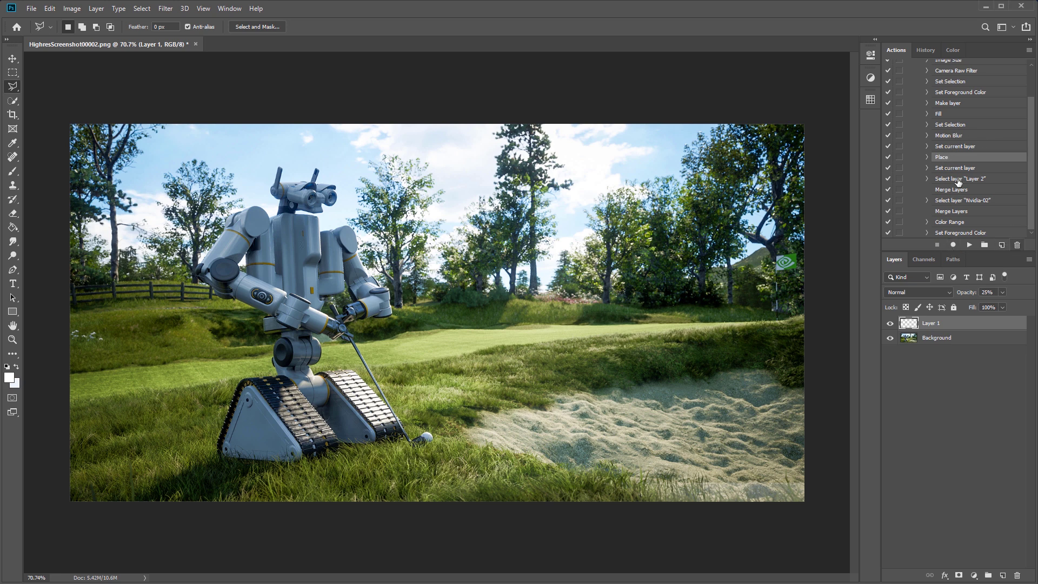
Delete the failing Place step and select Set current layer as the recording point
left_click(926, 157)
scroll(948, 166, "down", 1)
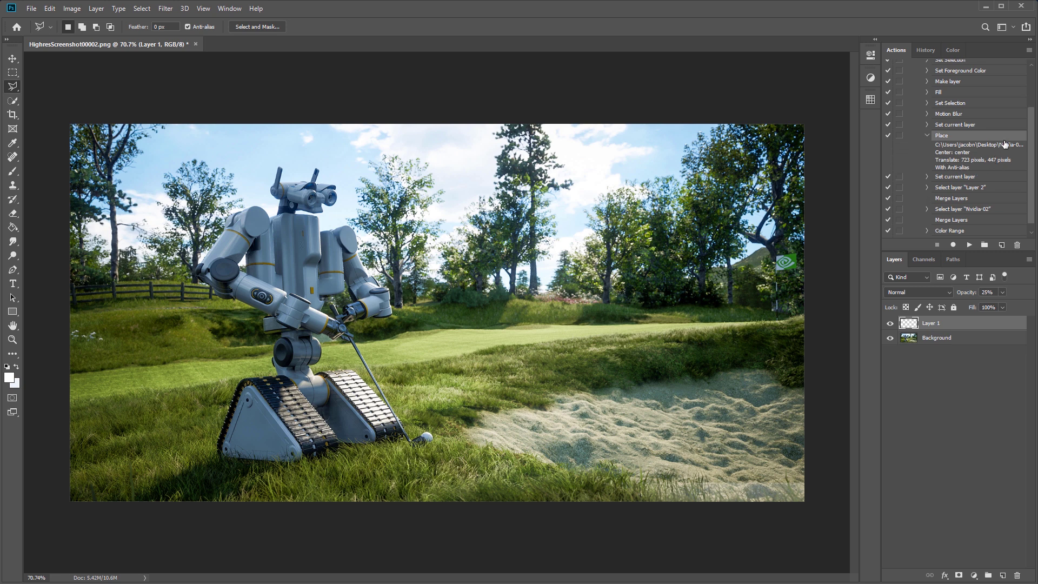
left_click(1016, 246)
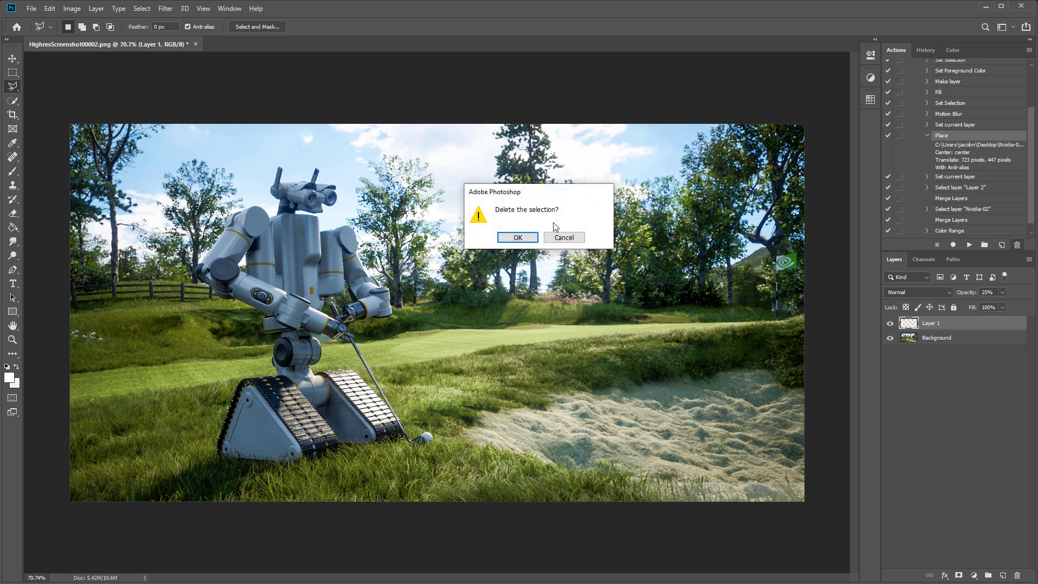
left_click(517, 238)
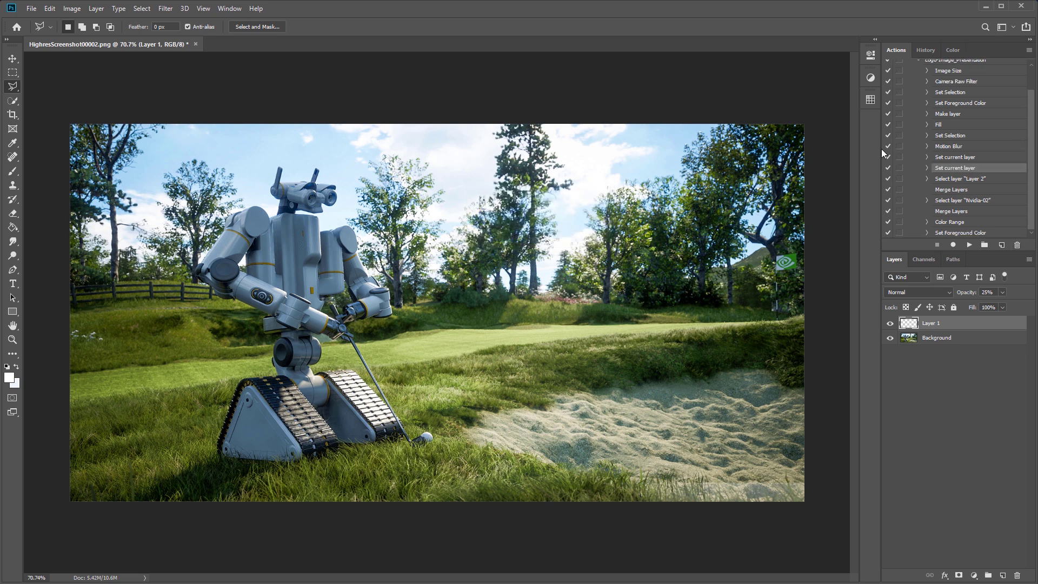
left_click(947, 158)
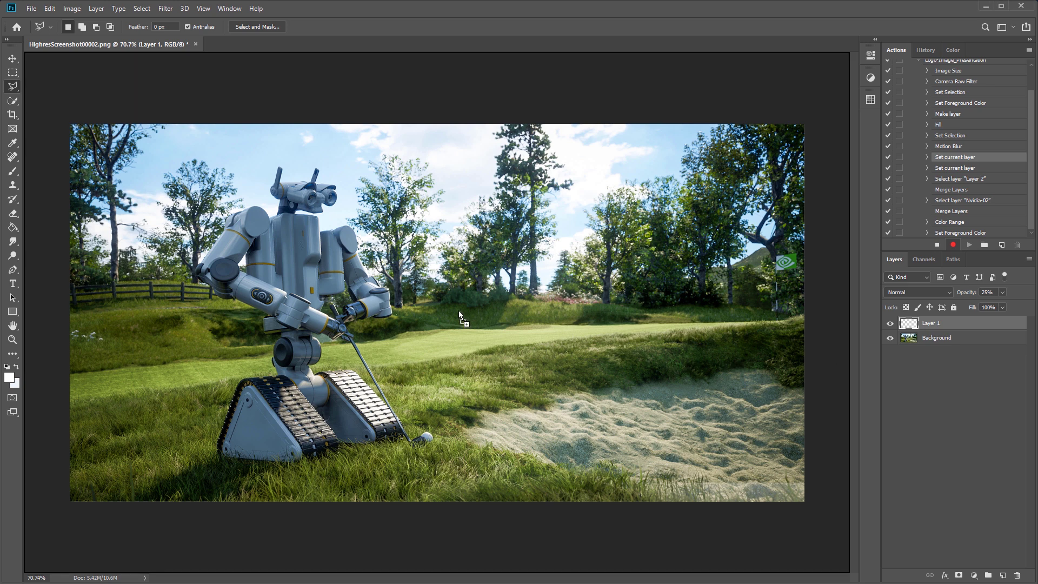
Paste the NVIDIA logo into the image, commit it, and stop recording
key("ctrl+v")
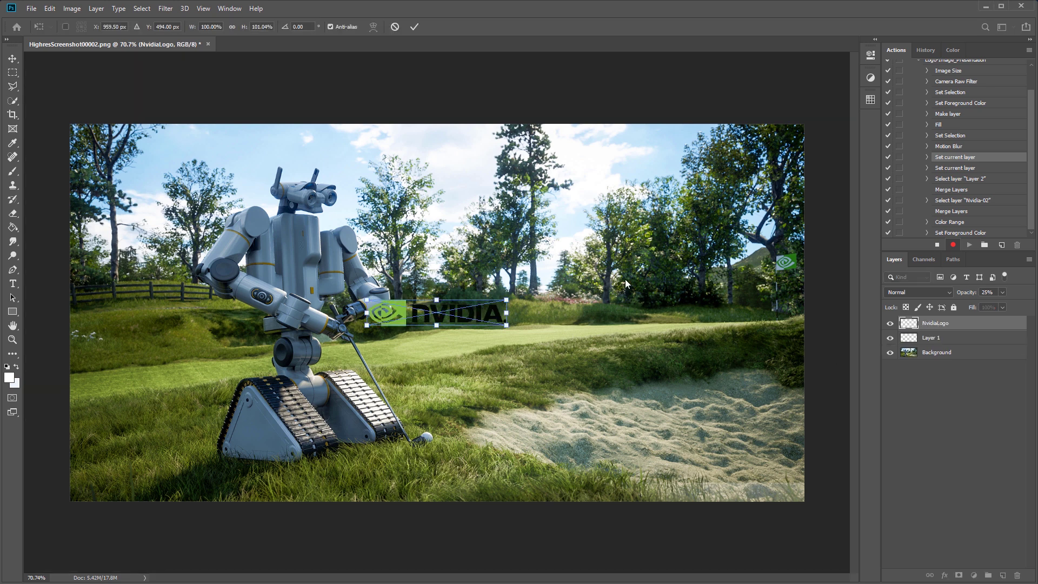
key("Return")
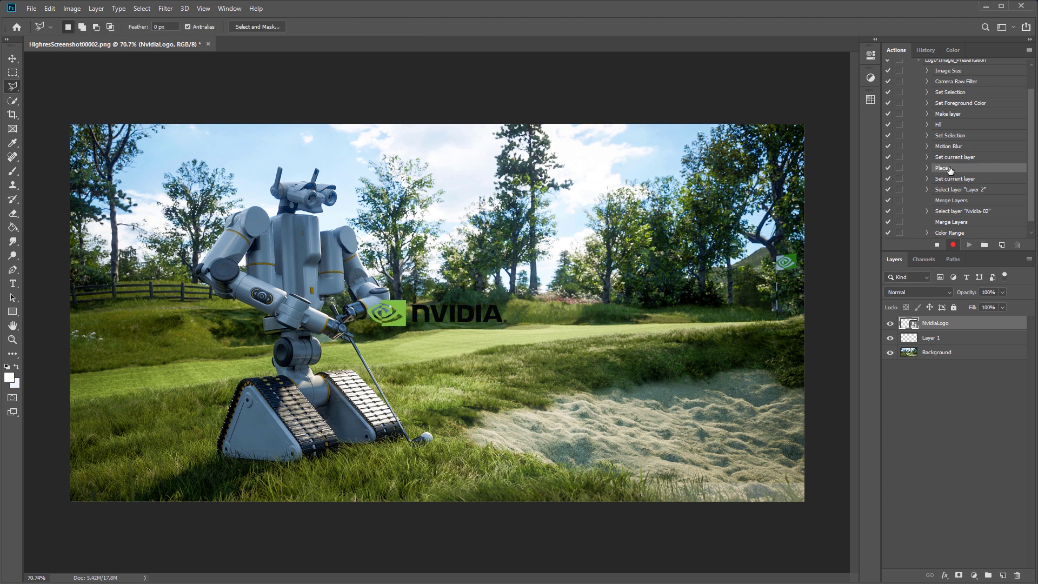
left_click(937, 244)
Play the action from the Set current layer step, continuing past the Select and Merge Layers warnings
left_click(955, 179)
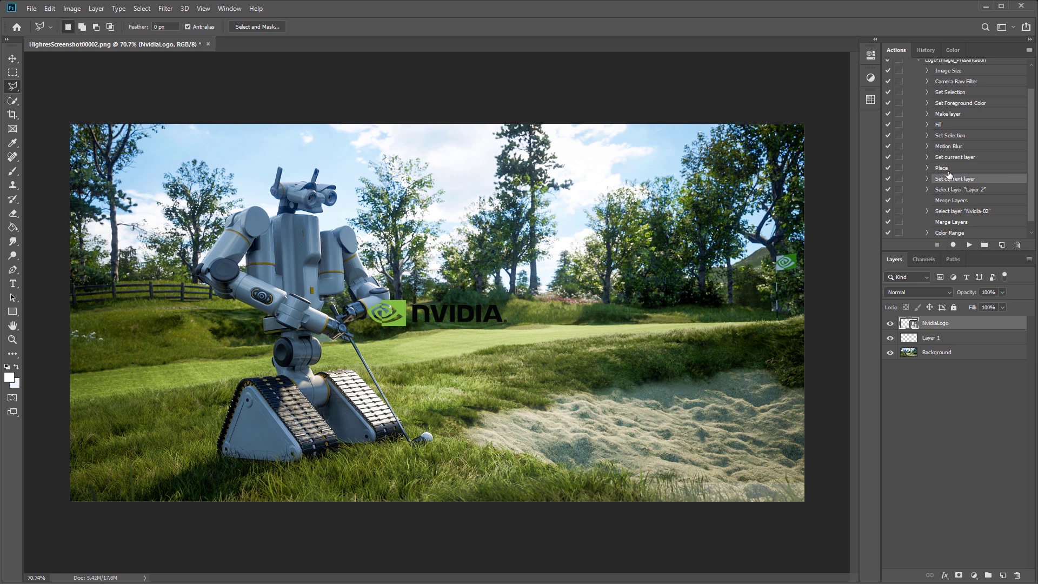
left_click(969, 245)
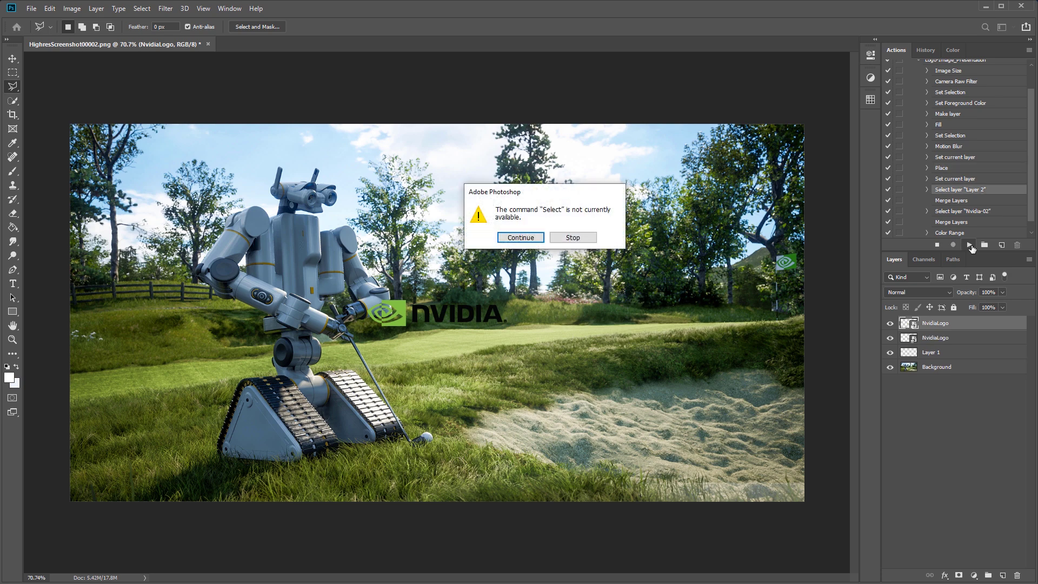
left_click(531, 241)
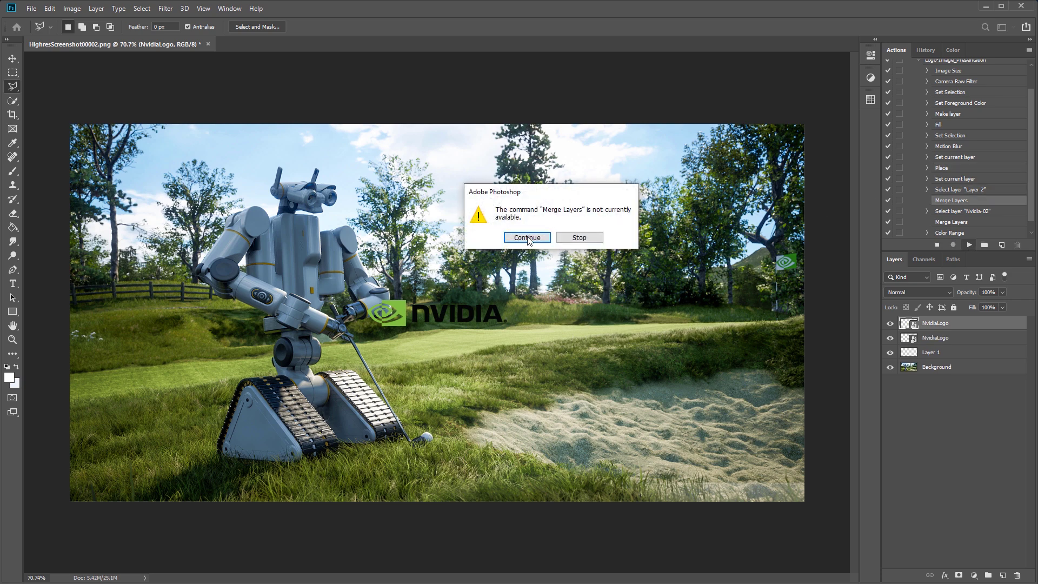
left_click(528, 240)
left_click(529, 239)
left_click(529, 239)
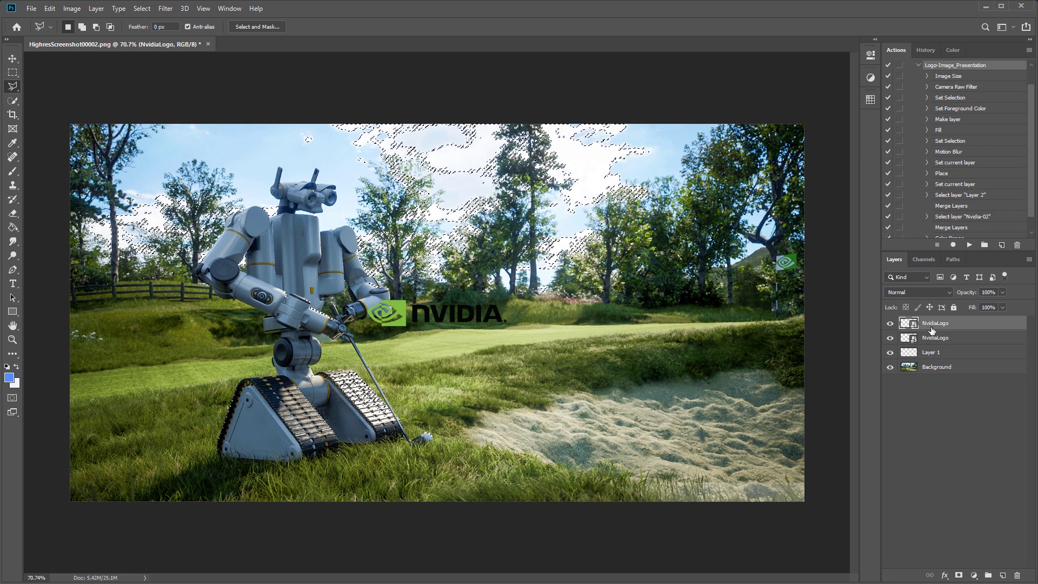
Clear the selection and delete the duplicate NvidiaLogo layer
left_click(926, 337)
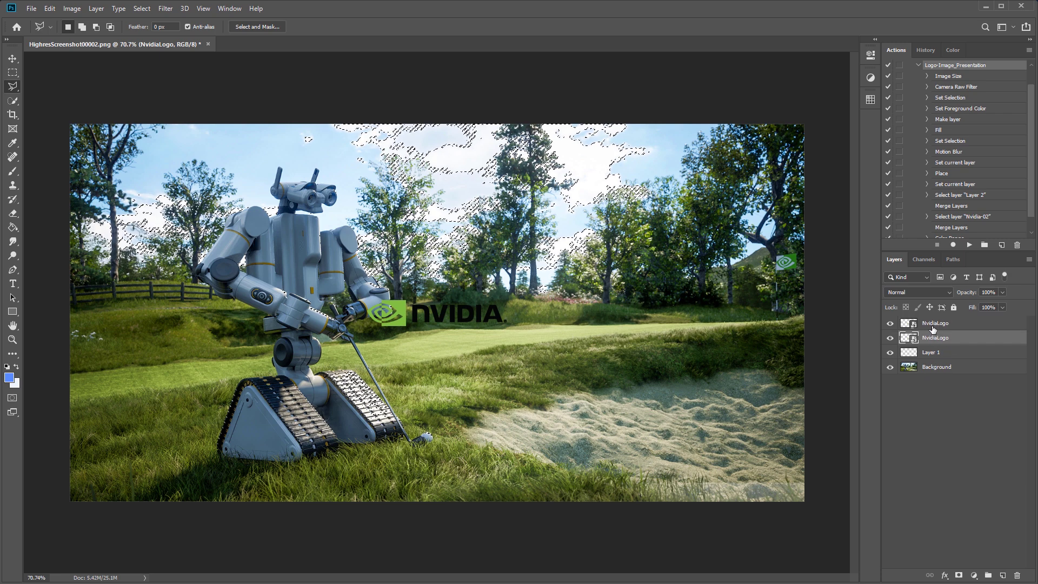
key("ctrl+d")
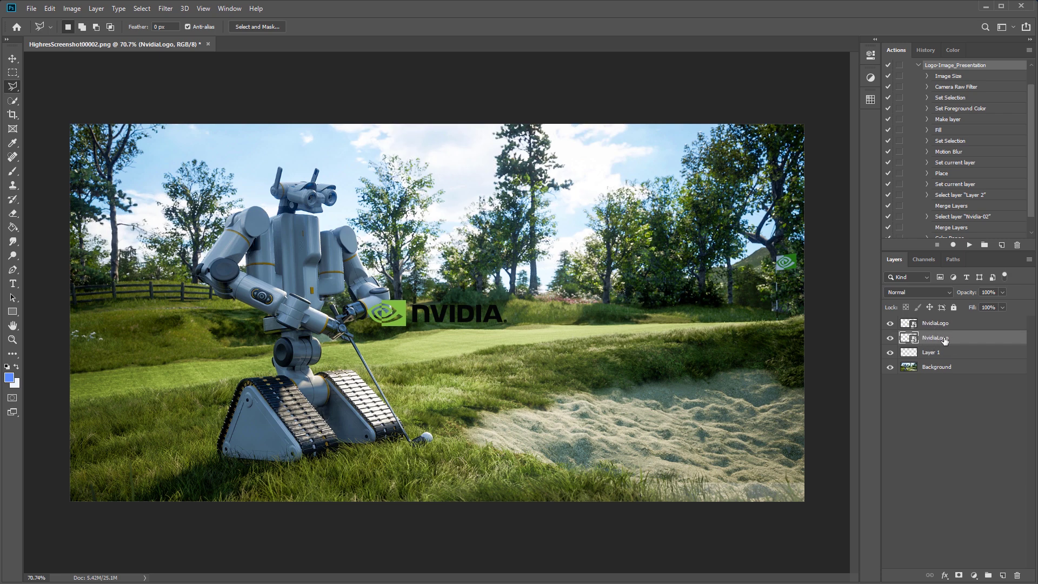
left_click_drag(934, 345, 1017, 575)
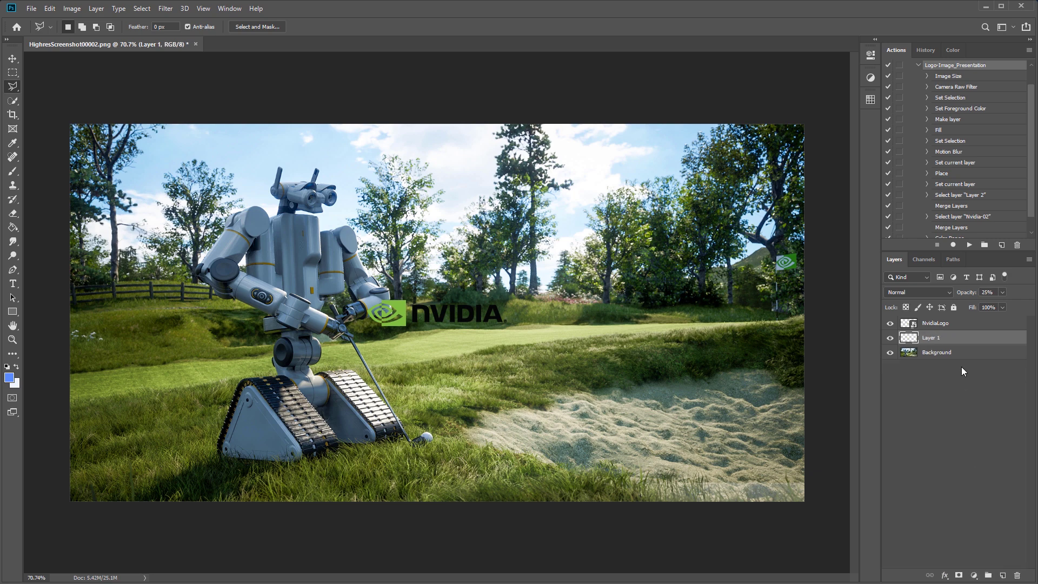
Make the NvidiaLogo layer active and inspect the action's Fill and Set Selection steps
left_click(933, 324)
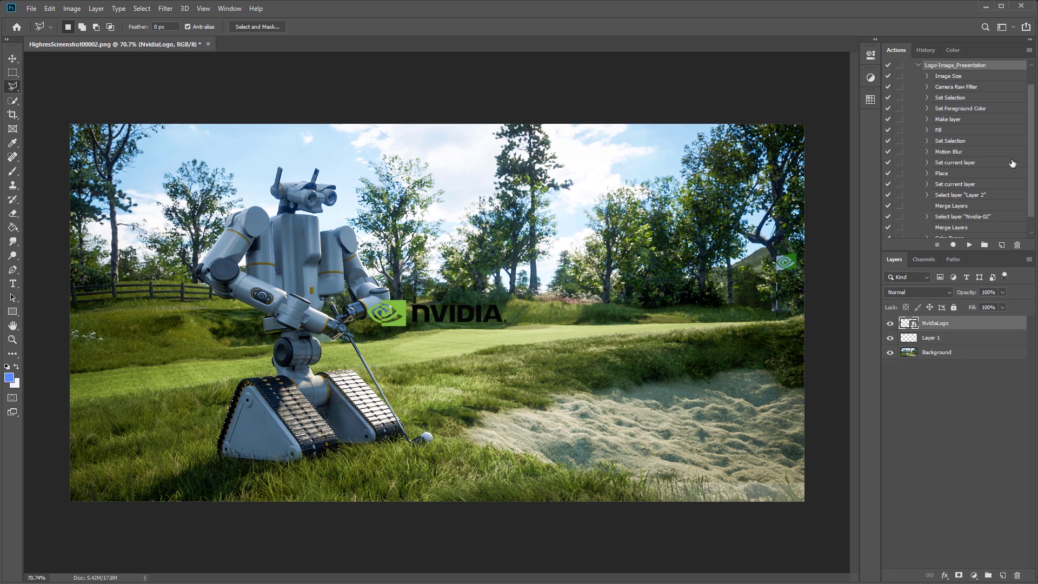
scroll(960, 179, "up", 1)
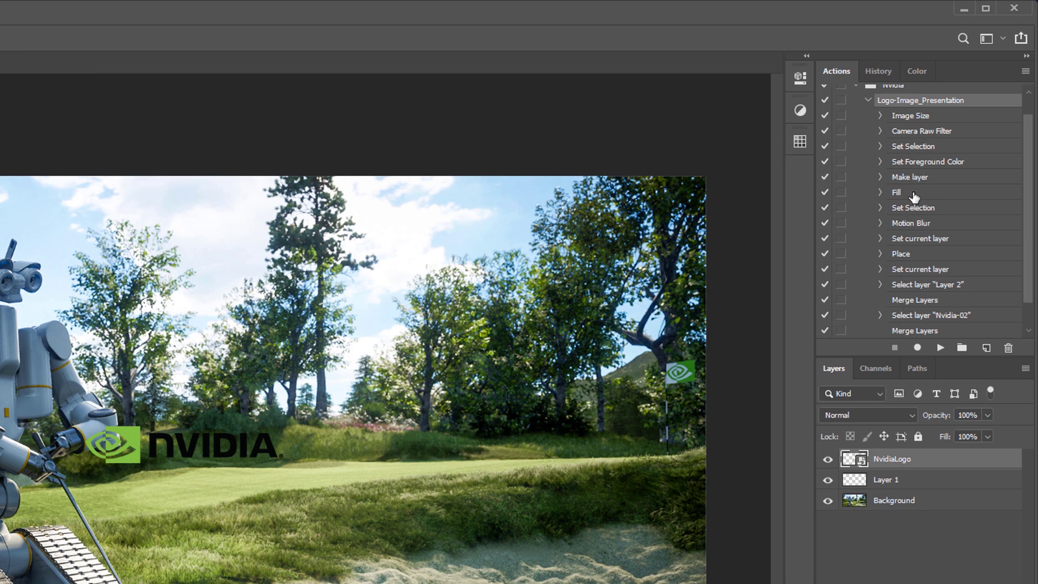
left_click(908, 193)
left_click(907, 209)
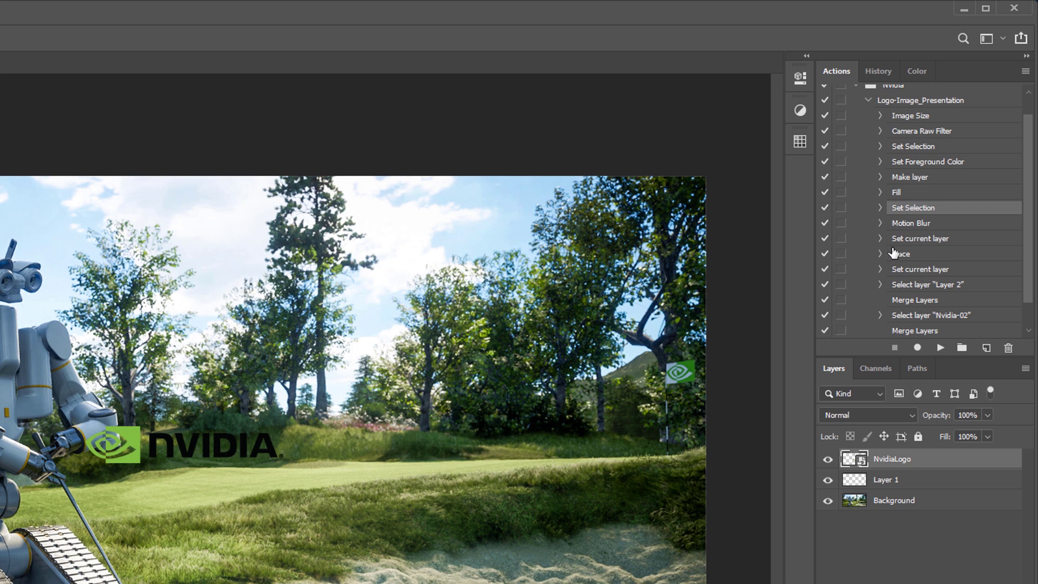
Collapse the Logo-Image_Presentation action and close the finished document
scroll(910, 234, "down", 1)
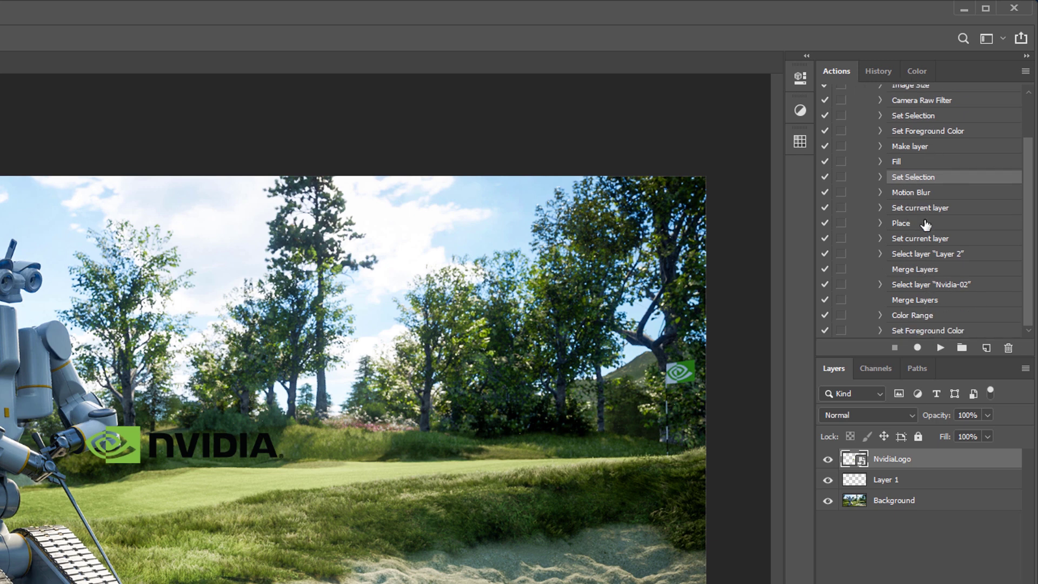
scroll(919, 227, "up", 2)
left_click(867, 124)
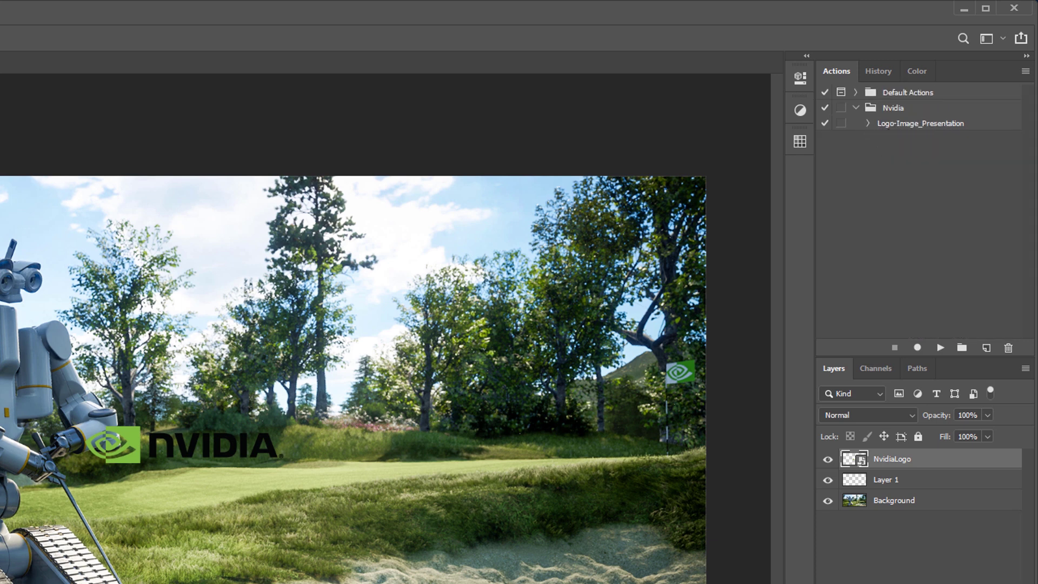
key("ctrl+w")
Close the image without saving, open HighresScreenshot00034.png, and start a new LogoPlacement action
left_click(336, 336)
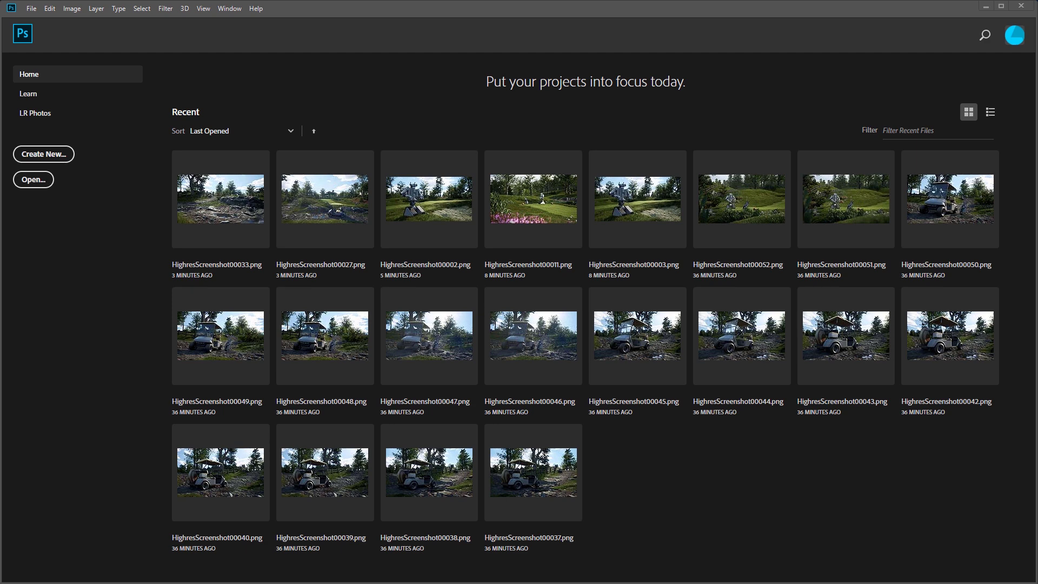
left_click_drag(460, 201, 393, 130)
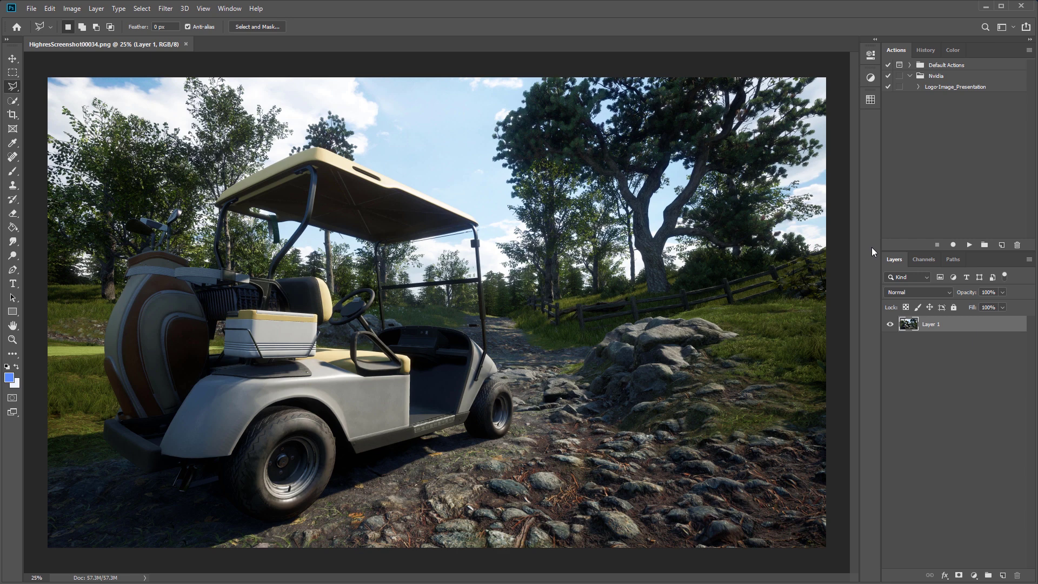
left_click(1001, 245)
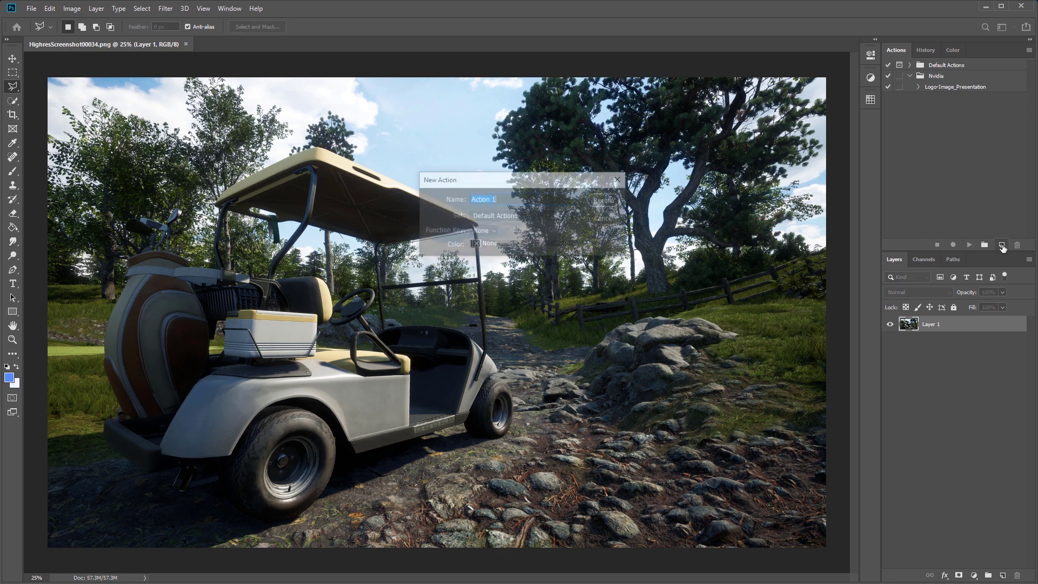
type("Lo")
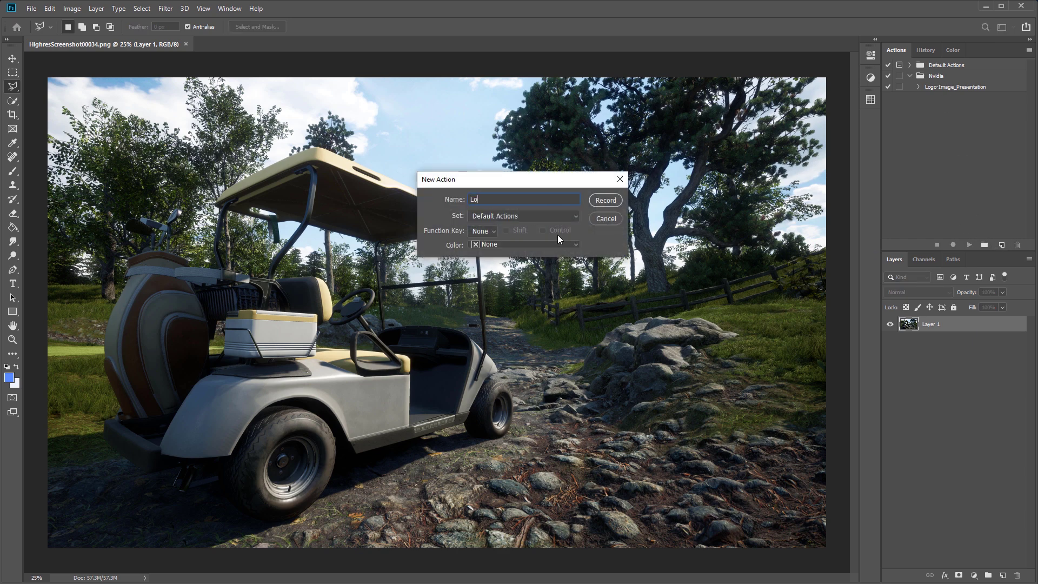
type("goPlacement")
key("Return")
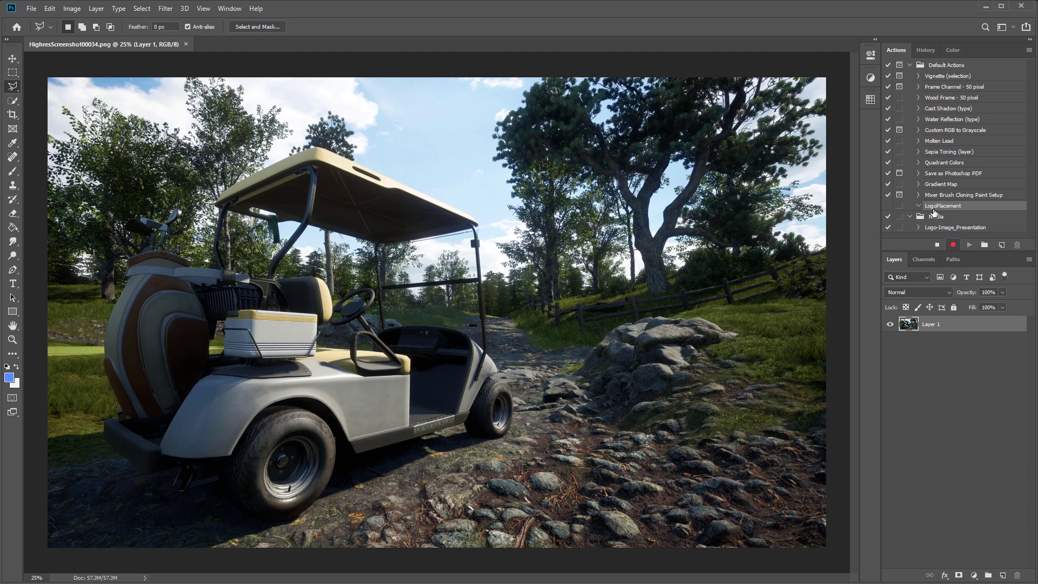
Create another LogoPlacement action, this time inside the Nvidia set
left_click(926, 67)
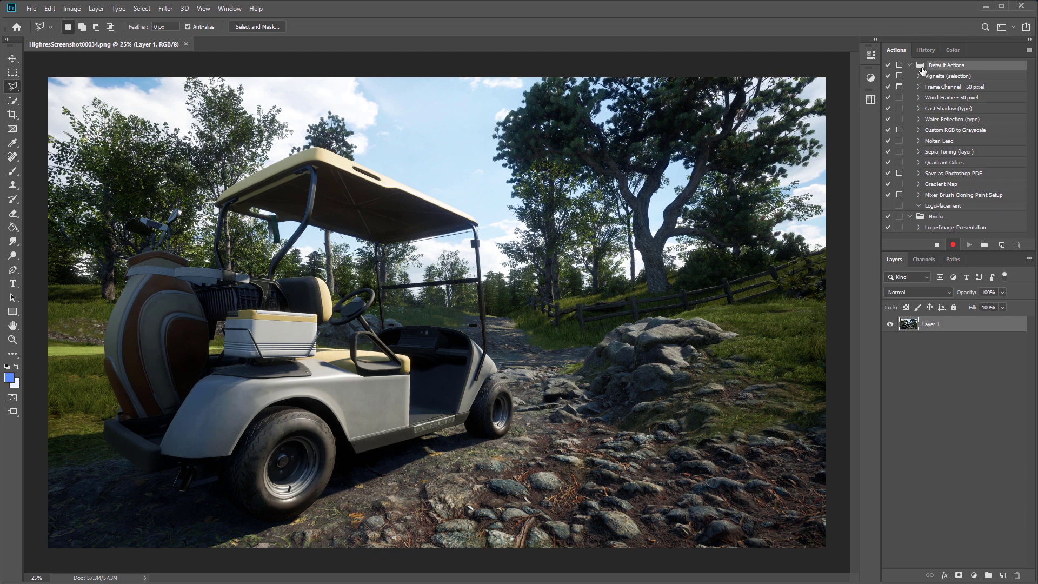
left_click(939, 207)
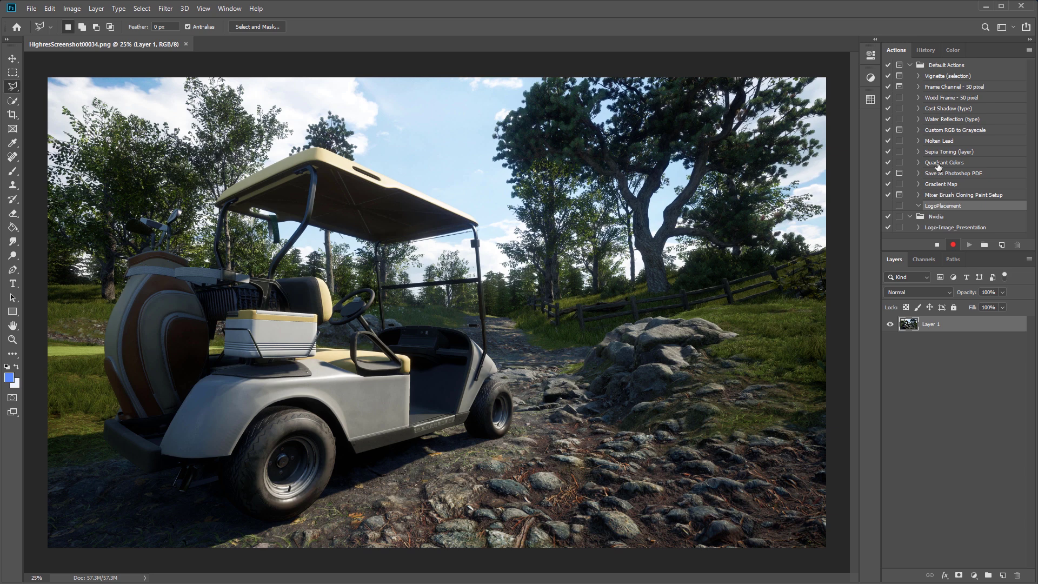
left_click(933, 218)
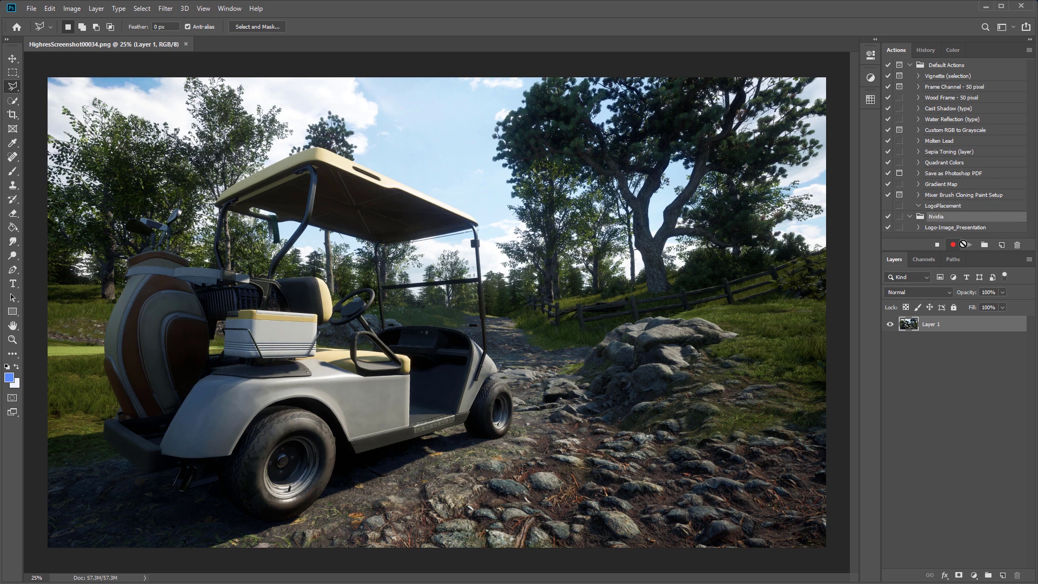
left_click(1000, 244)
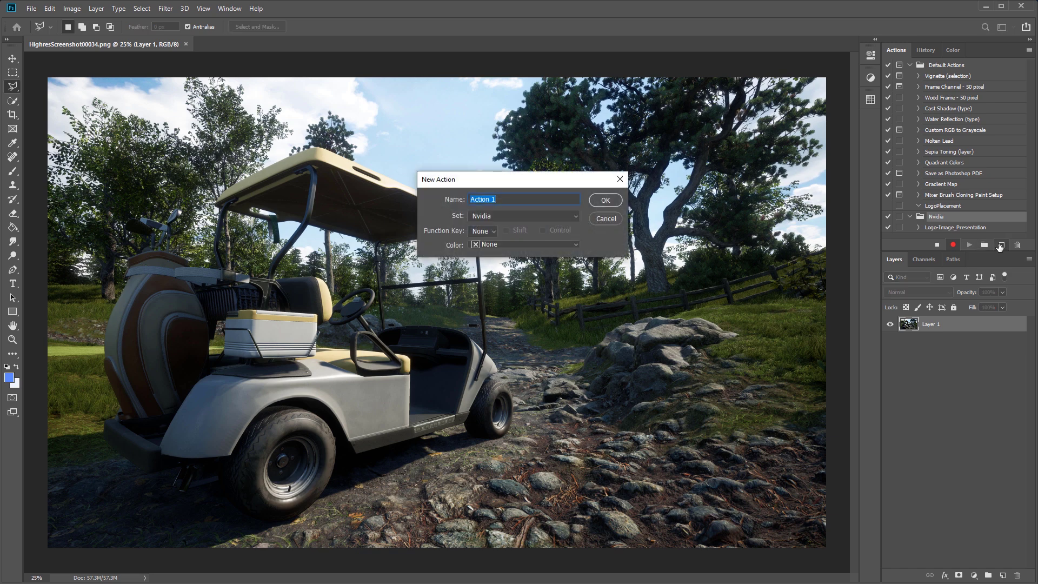
type("LogoPlacement")
key("Return")
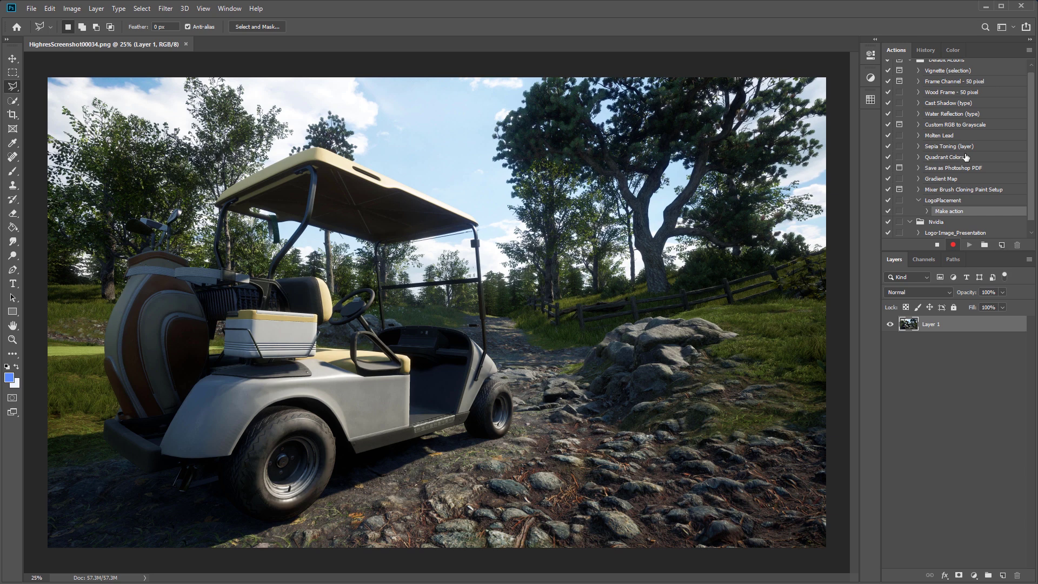
Delete the misplaced LogoPlacement action and resume recording the one in the Nvidia set
left_click(936, 245)
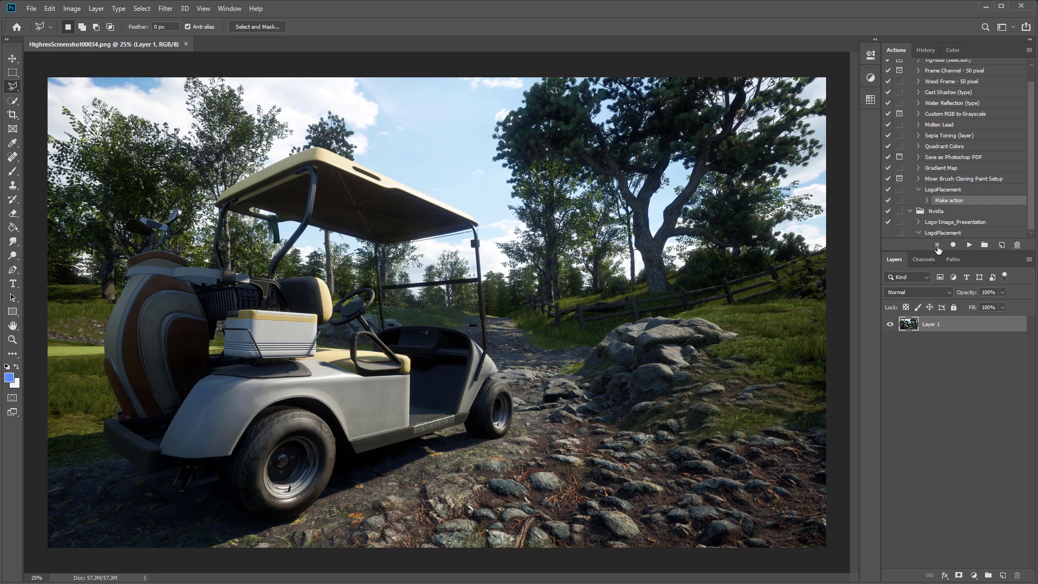
left_click(949, 191)
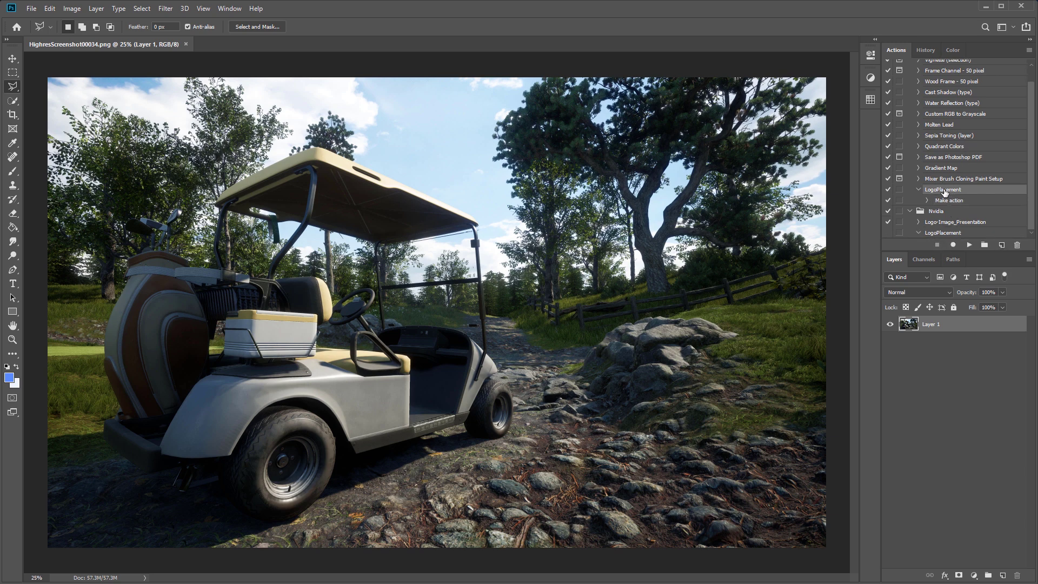
left_click(1016, 247)
left_click(518, 241)
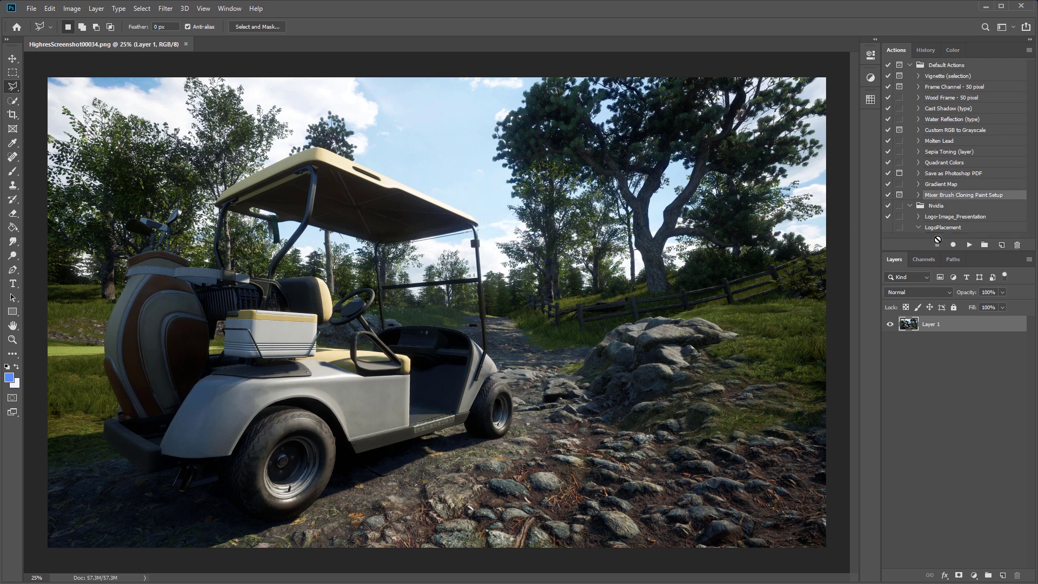
left_click_drag(939, 228, 936, 157)
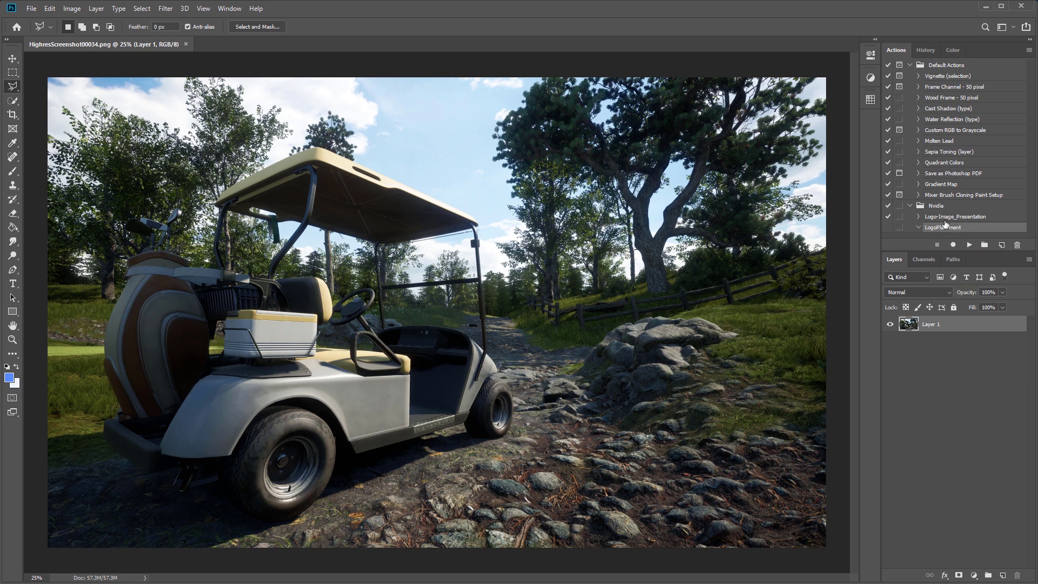
left_click(953, 246)
Use Image Size to set the golf-cart screenshot to width 1920 and height 1080 pixels
left_click(13, 73)
left_click(71, 9)
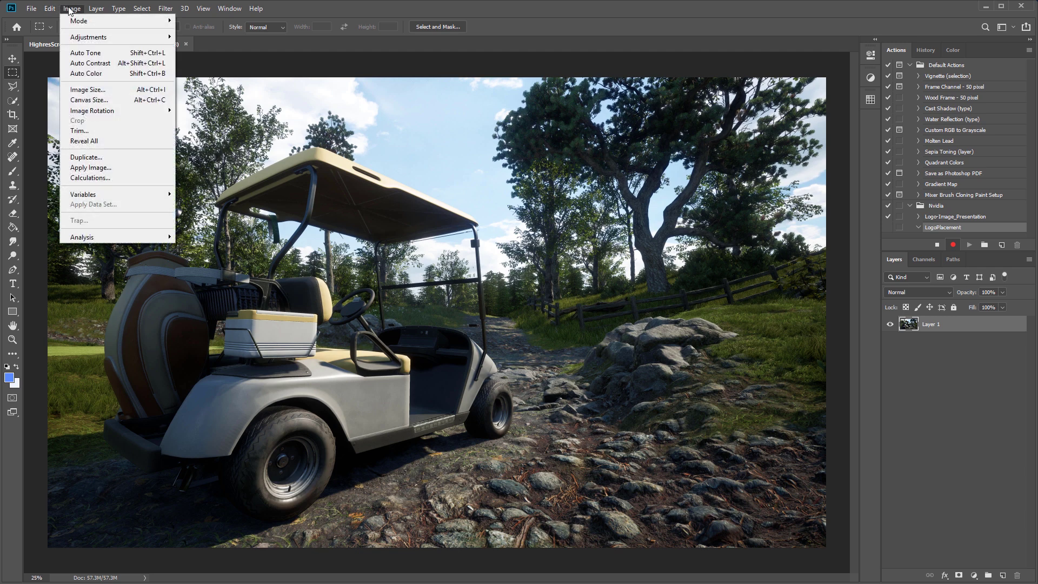
left_click(86, 90)
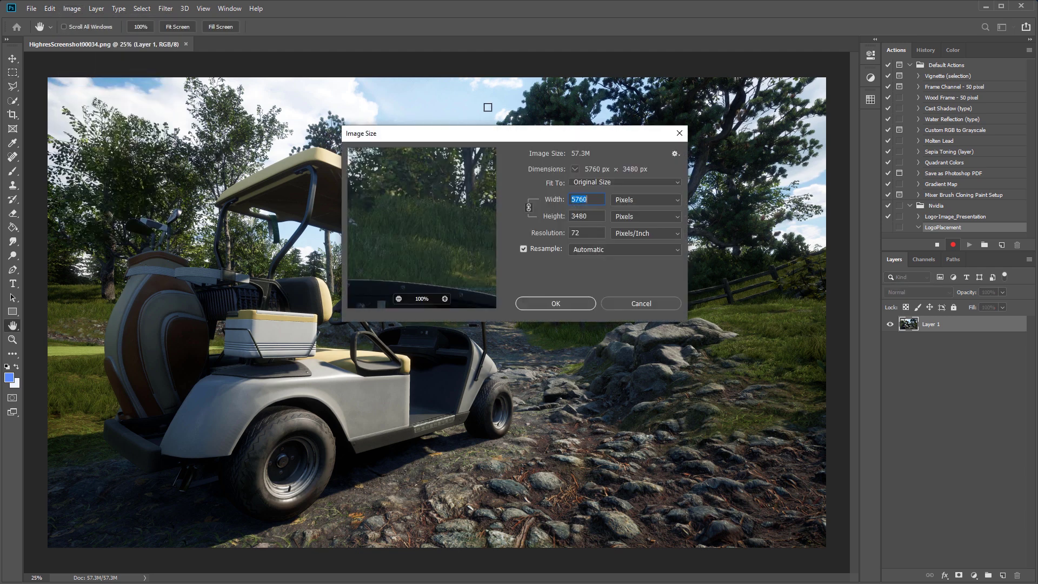
left_click_drag(505, 134, 507, 106)
type("1")
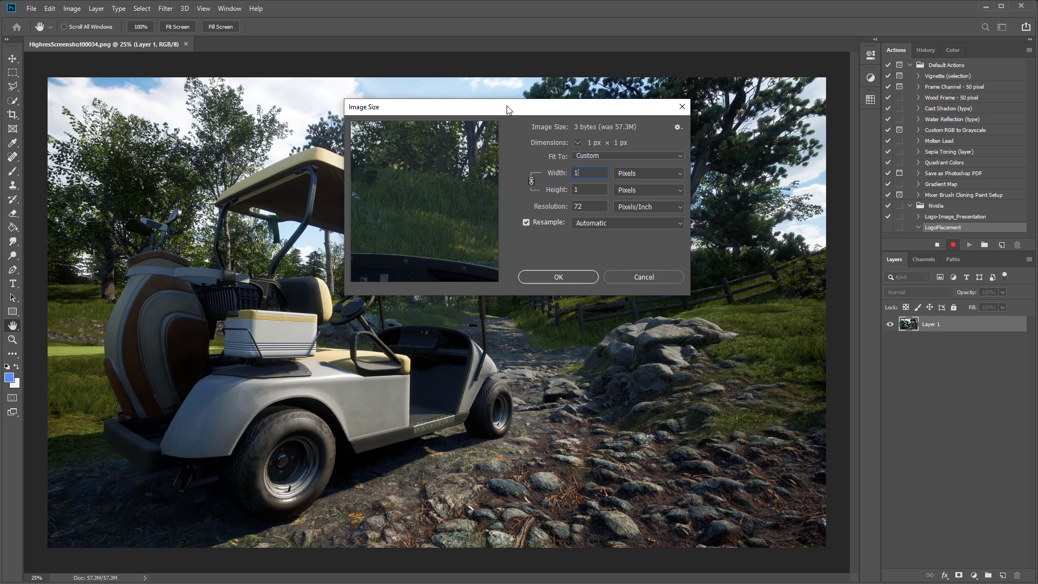
type("920")
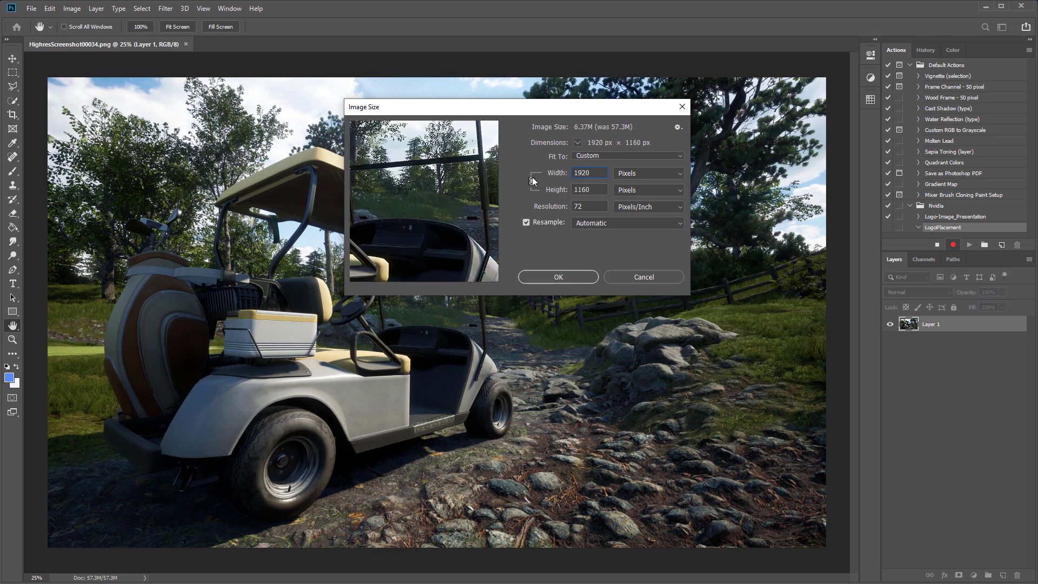
double_click(597, 169)
key("Tab")
type("1080")
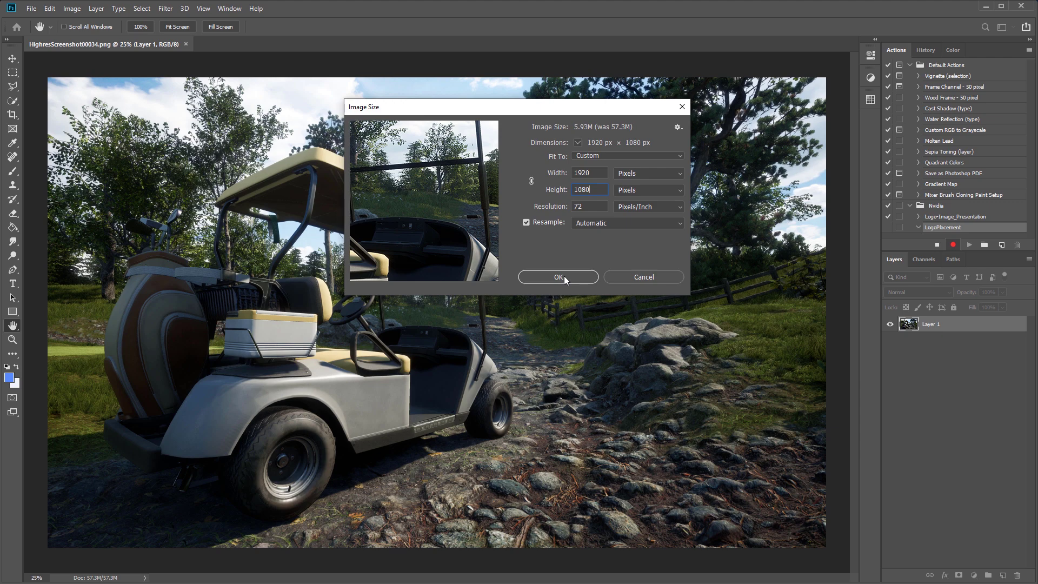
left_click(559, 277)
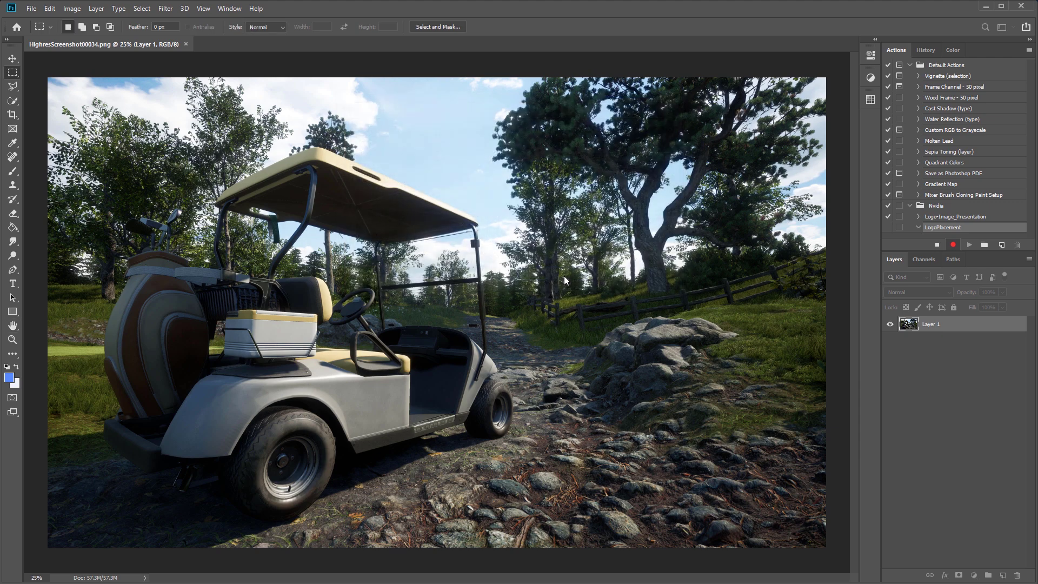
Open the Camera Raw Filter, try shadow and highlight changes, then reset Whites and Shadows to 0
key("ctrl+plus")
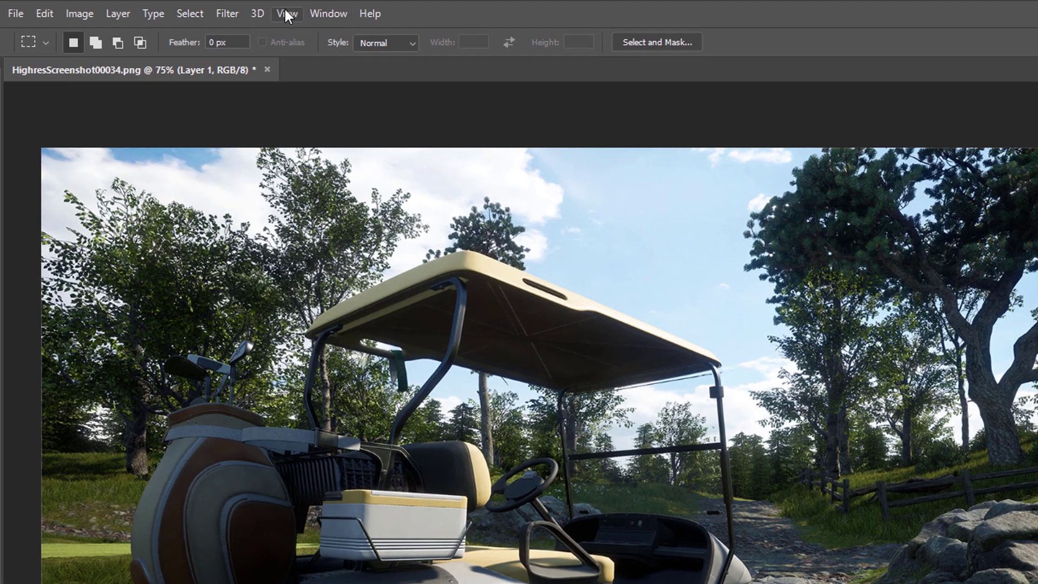
left_click(233, 13)
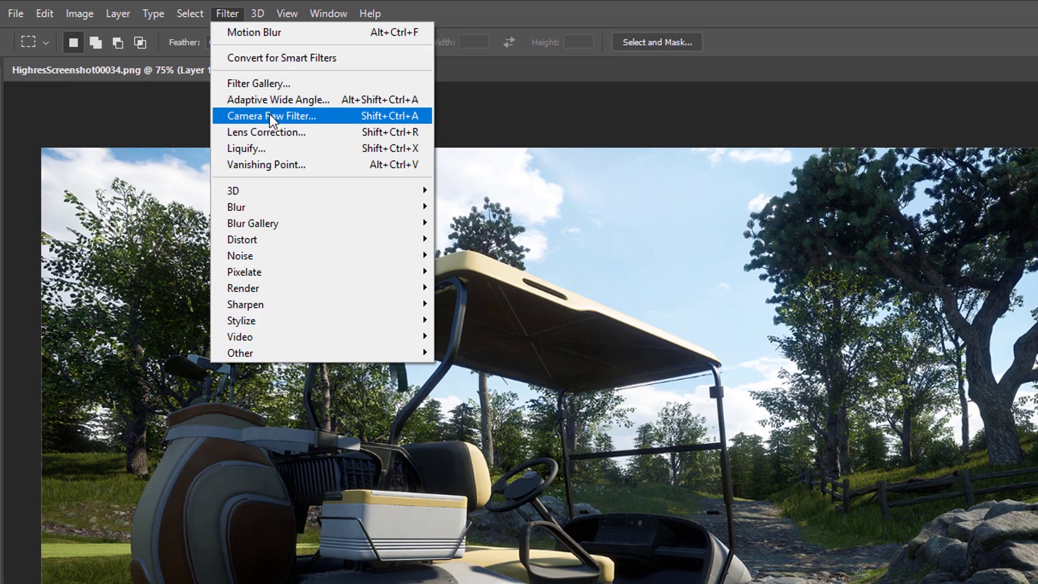
left_click(269, 116)
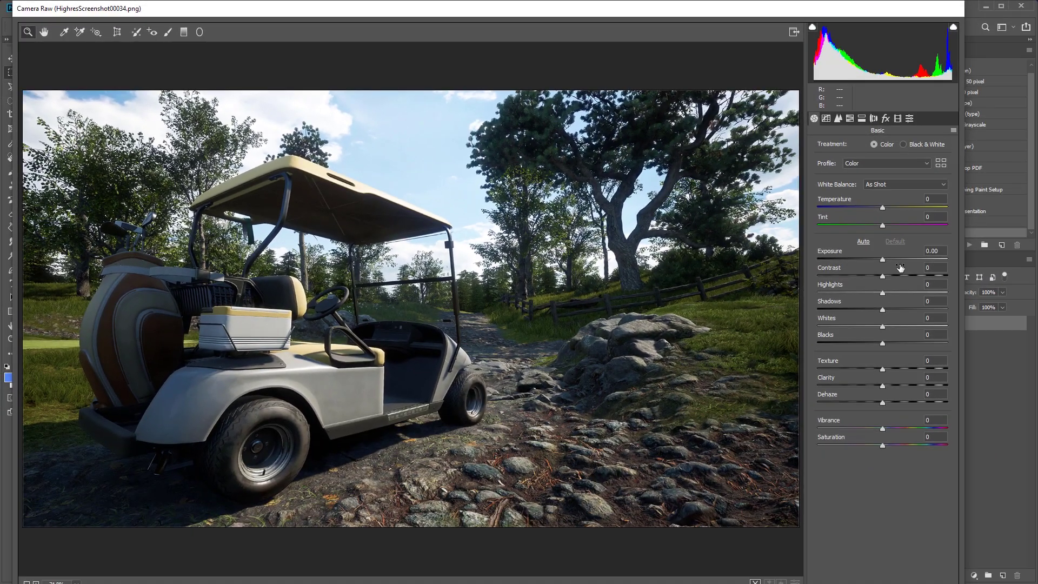
left_click_drag(887, 309, 909, 326)
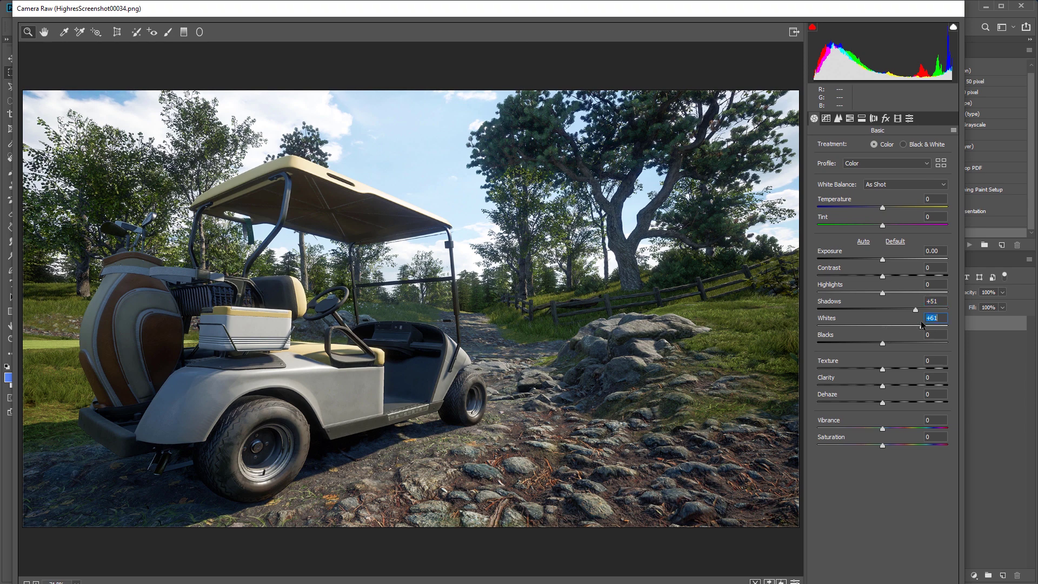
mouse_move(883, 293)
left_mouse_down()
mouse_move(829, 290)
mouse_move(881, 290)
left_mouse_up()
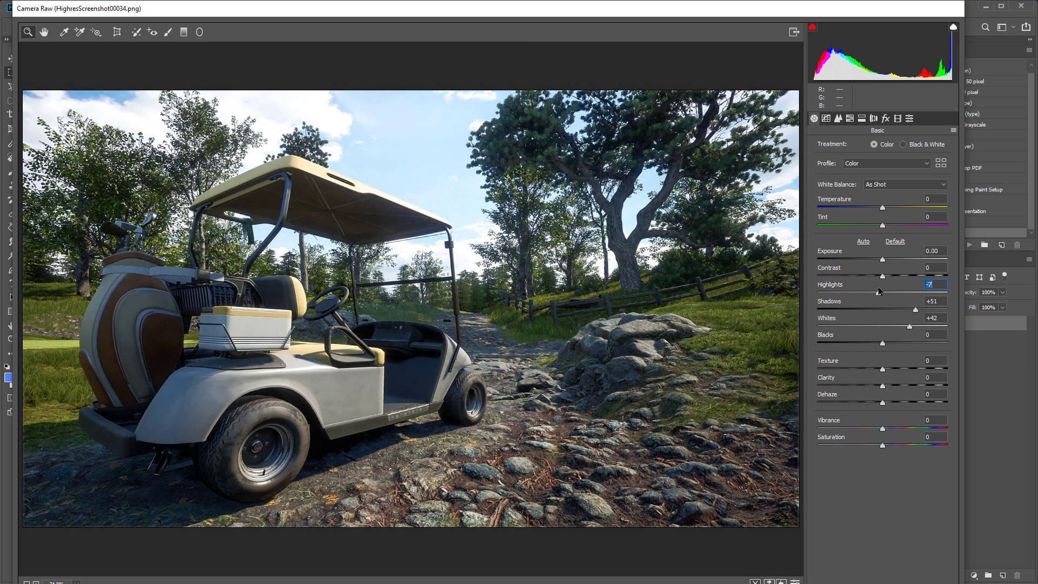
left_click(894, 323)
type("0")
left_click(920, 303)
type("0")
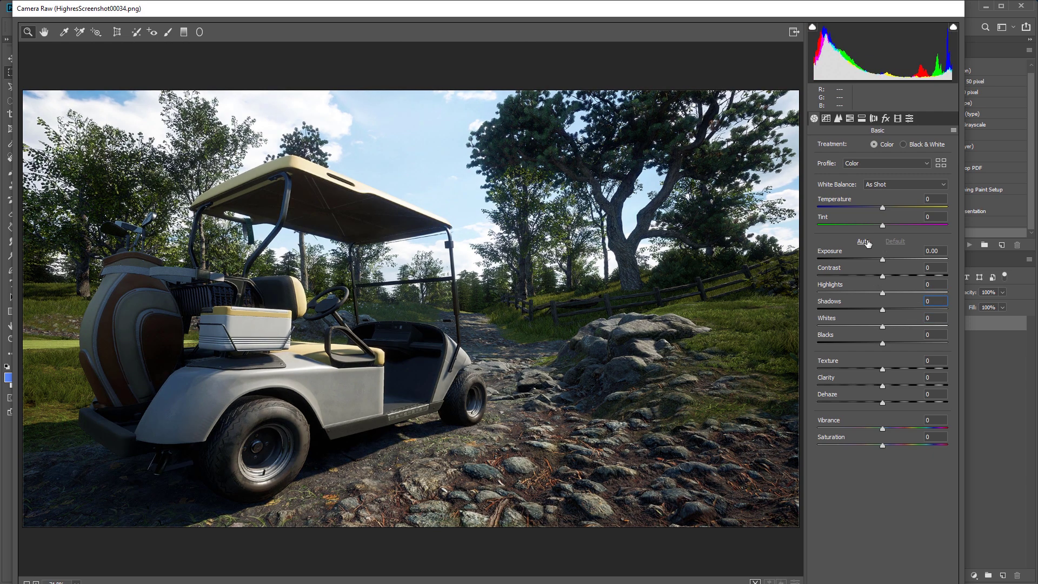
Apply Auto tone, Shadows +28, Vibrance +8 and Clarity +17, then confirm the filter
left_click(863, 242)
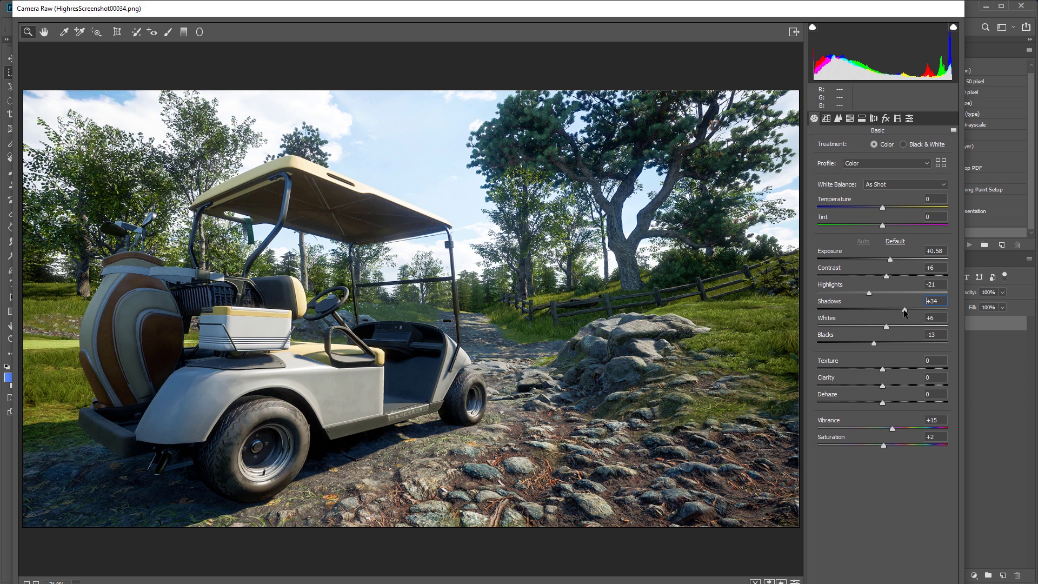
mouse_move(904, 310)
left_mouse_down()
mouse_move(889, 309)
mouse_move(900, 307)
left_mouse_up()
left_click(891, 428)
left_click_drag(891, 431, 883, 430)
left_click_drag(882, 385, 894, 379)
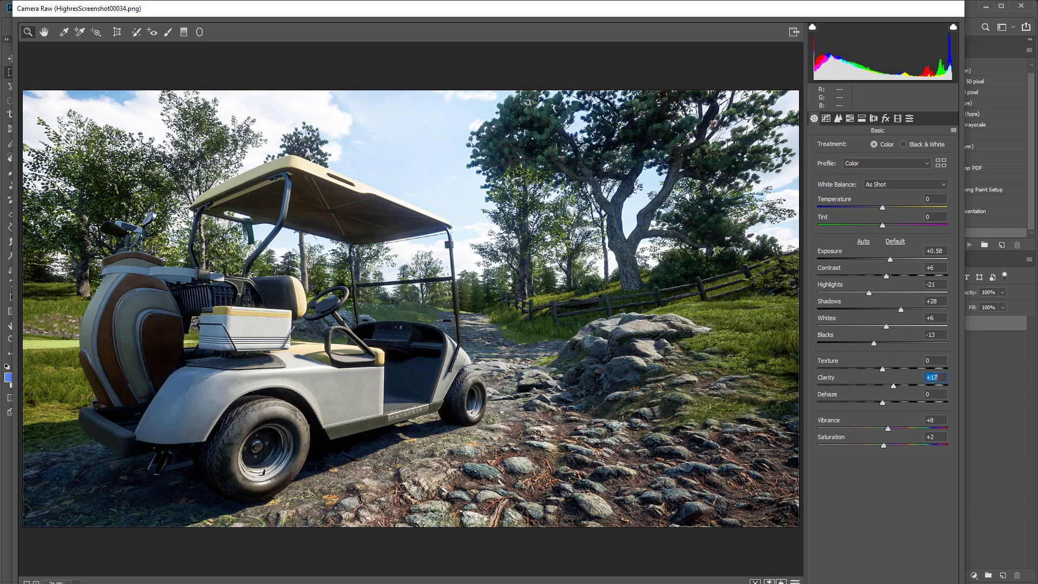
key("Return")
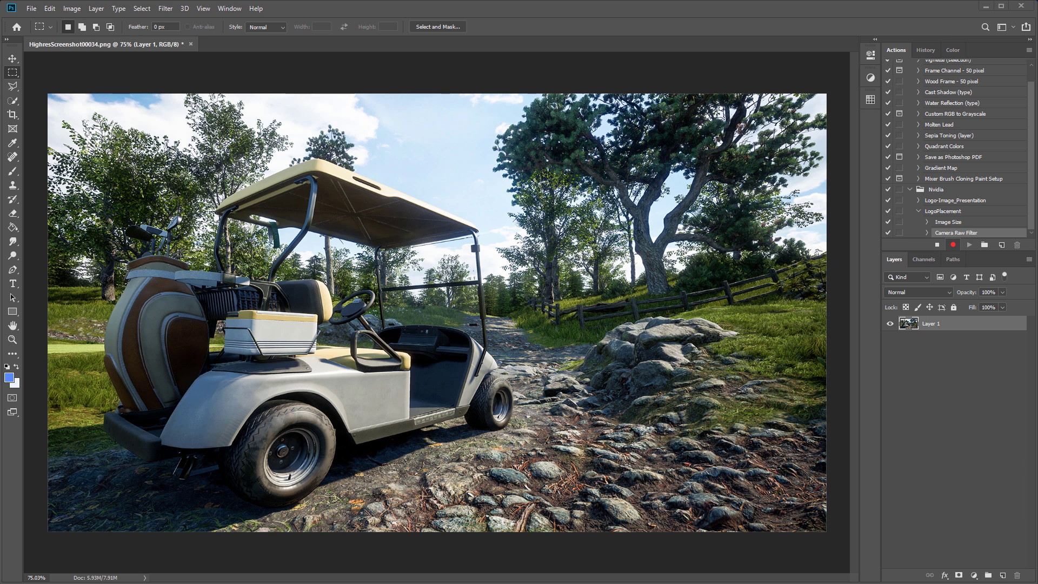
Place the NVIDIA logo as a new layer and move it near the fence
left_click_drag(513, 281, 513, 281)
left_click_drag(485, 323, 515, 372)
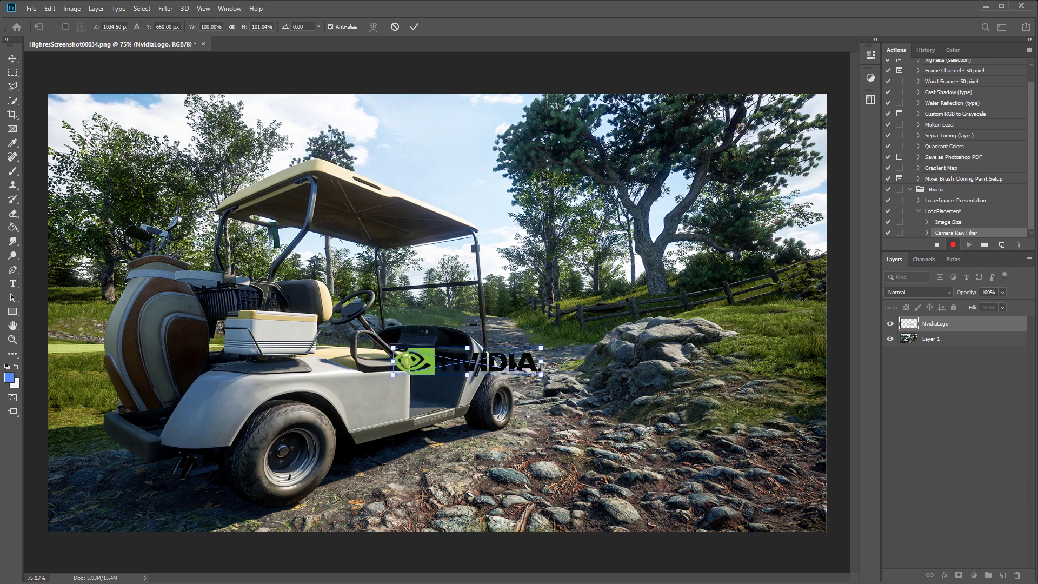
key("Return")
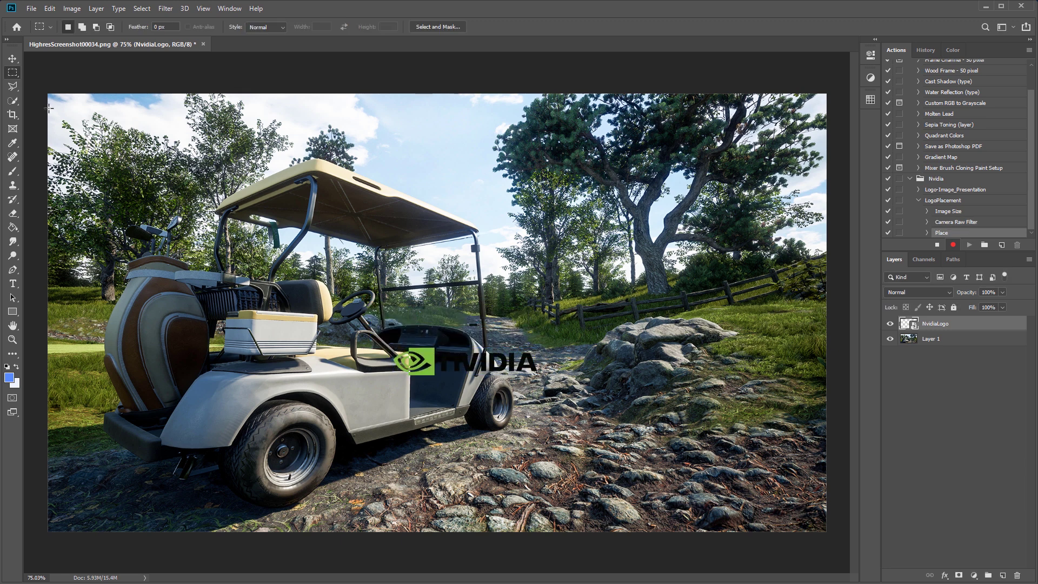
left_click(13, 59)
left_click_drag(479, 361, 582, 306)
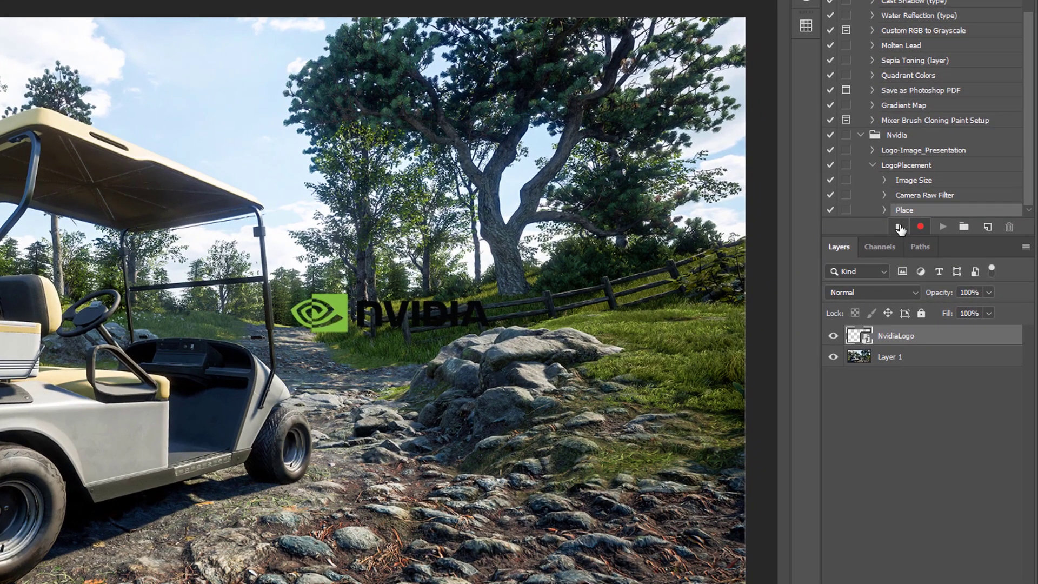
Delete the NvidiaLogo layer and its Move and Place steps, then resume recording
left_click(899, 229)
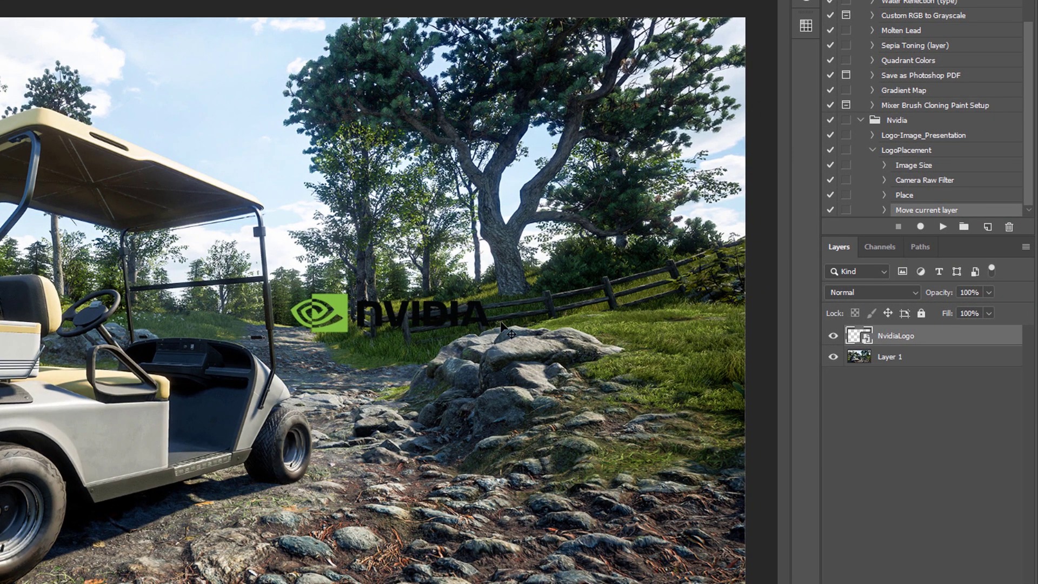
key("Delete")
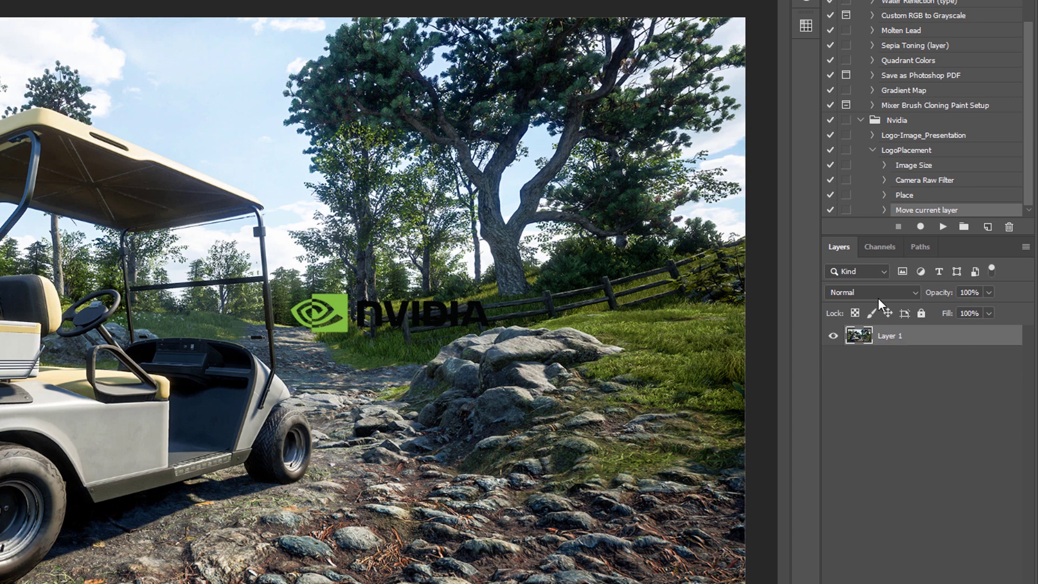
left_click(1009, 226)
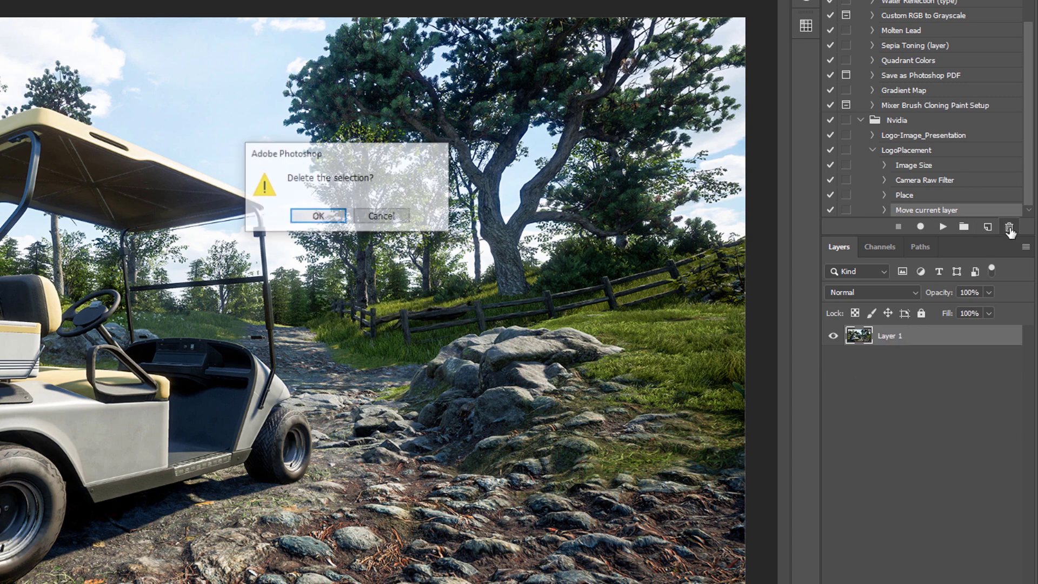
left_click(319, 217)
left_click(1009, 226)
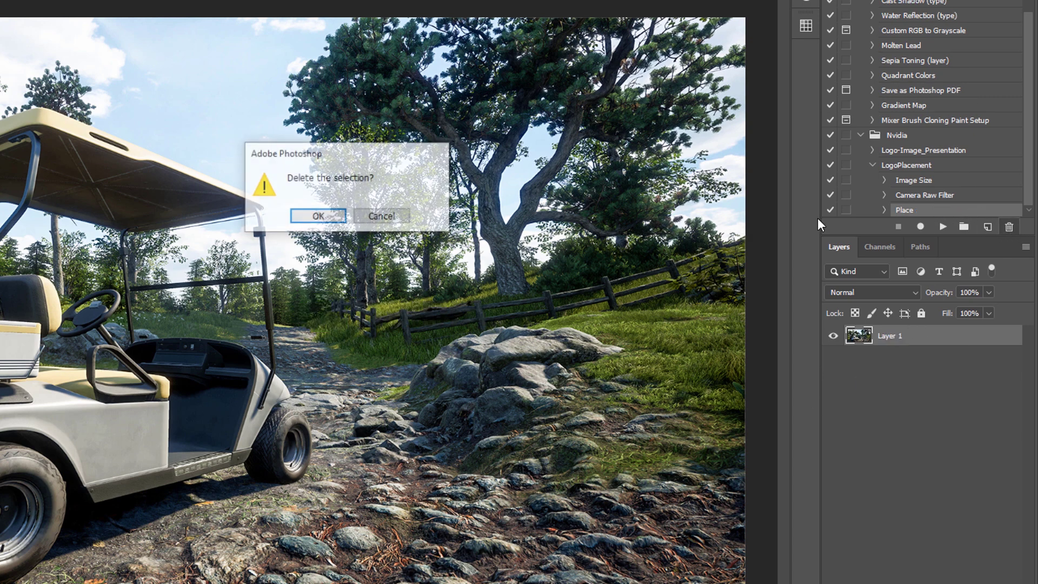
left_click(309, 218)
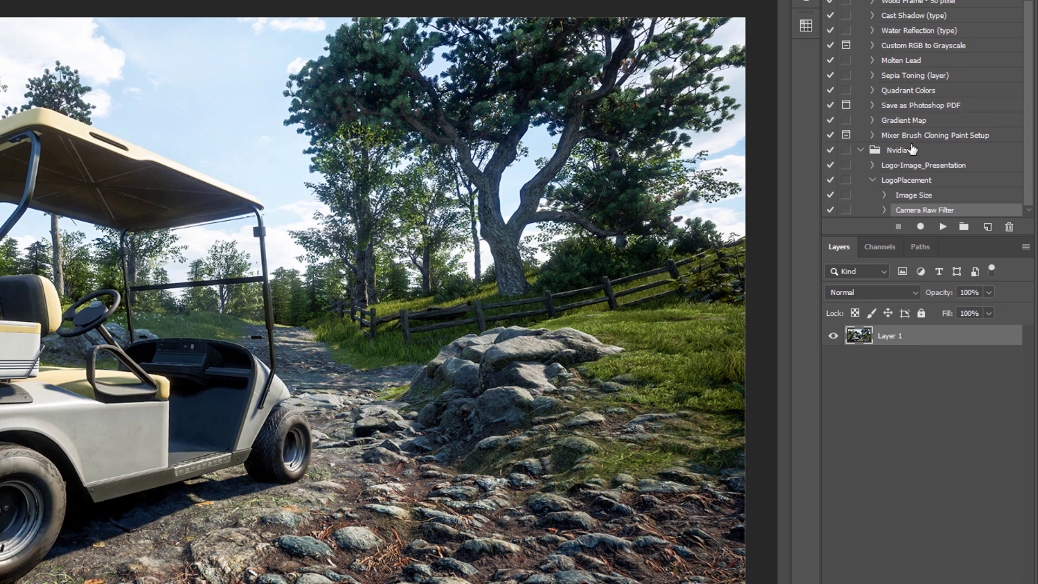
left_click(920, 226)
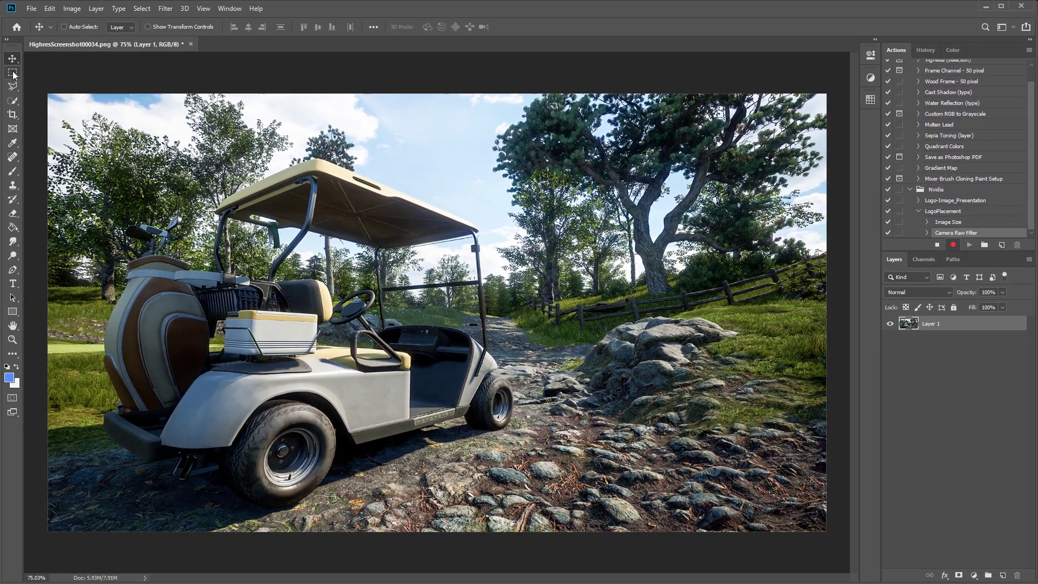
Select a strip along the lower-right corner and set the foreground colour to ffffff
left_click(13, 74)
left_click_drag(832, 476, 648, 516)
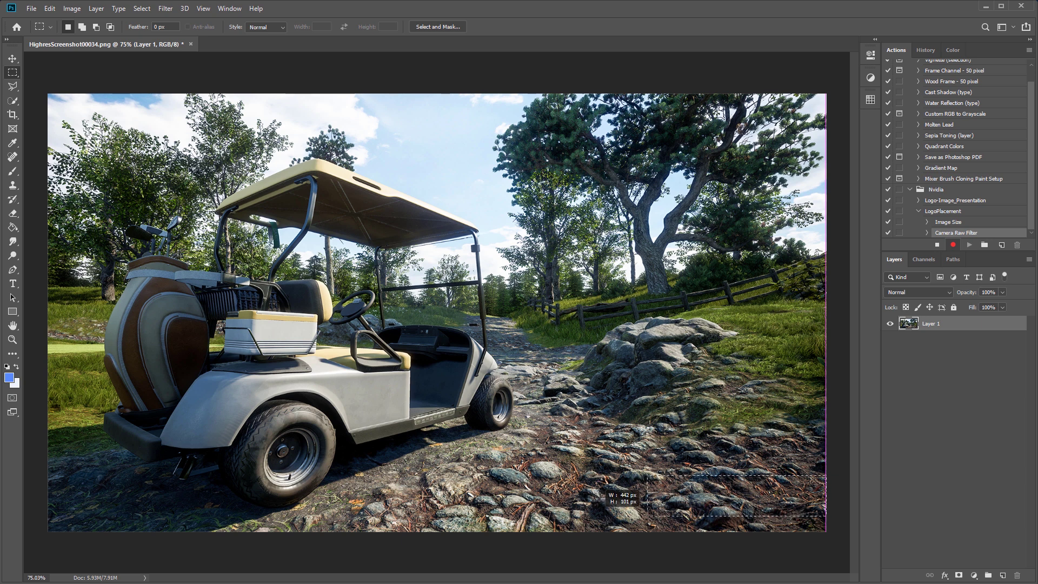
left_click_drag(648, 515, 648, 516)
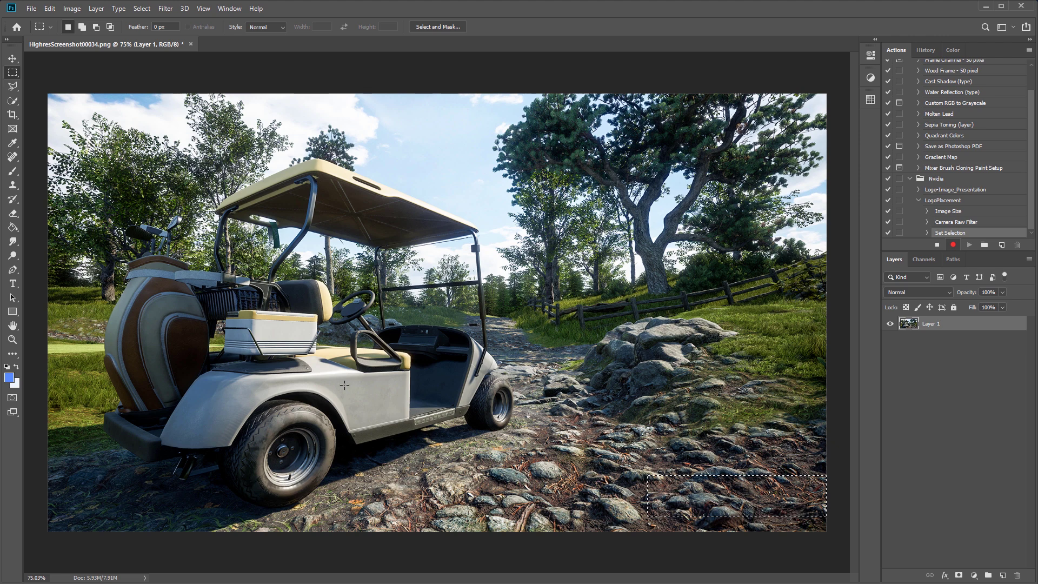
left_click(11, 378)
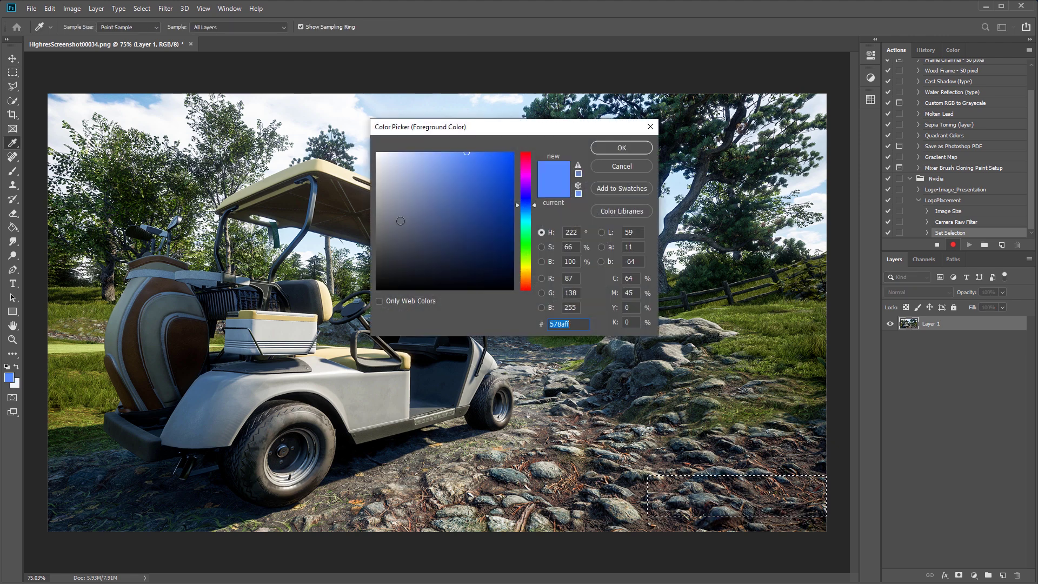
type("ffffff")
left_click(621, 148)
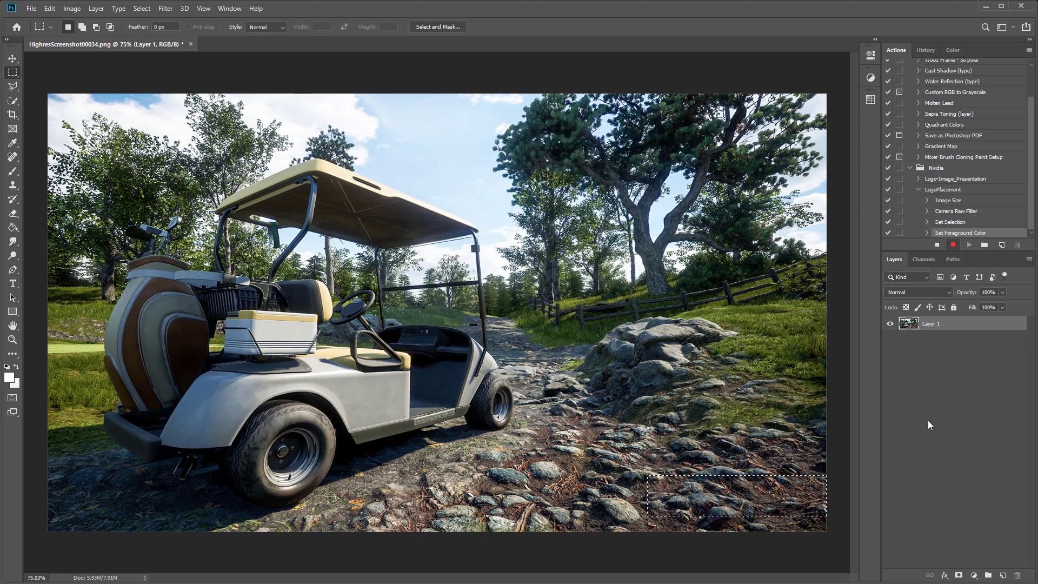
Fill the strip white on a new layer, deselect, motion-blur it, and lower opacity to 30%
left_click(1001, 576)
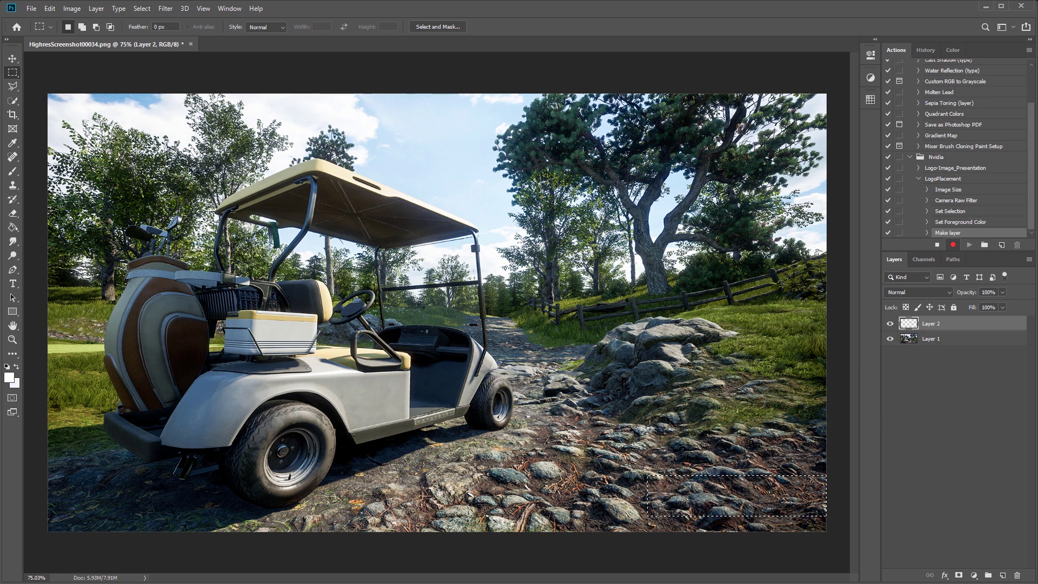
key("alt+BackSpace")
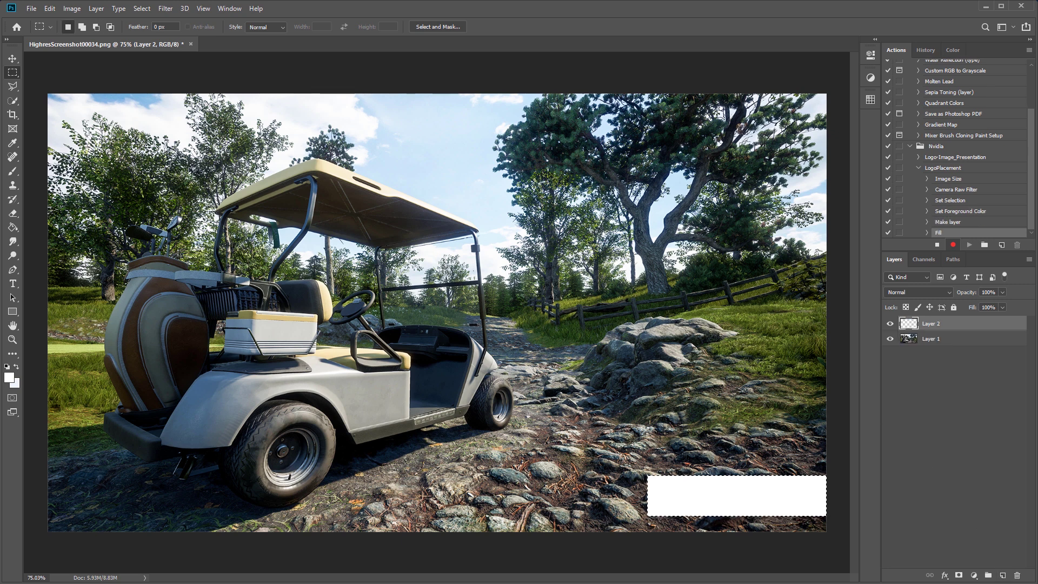
key("ctrl+d")
left_click(165, 8)
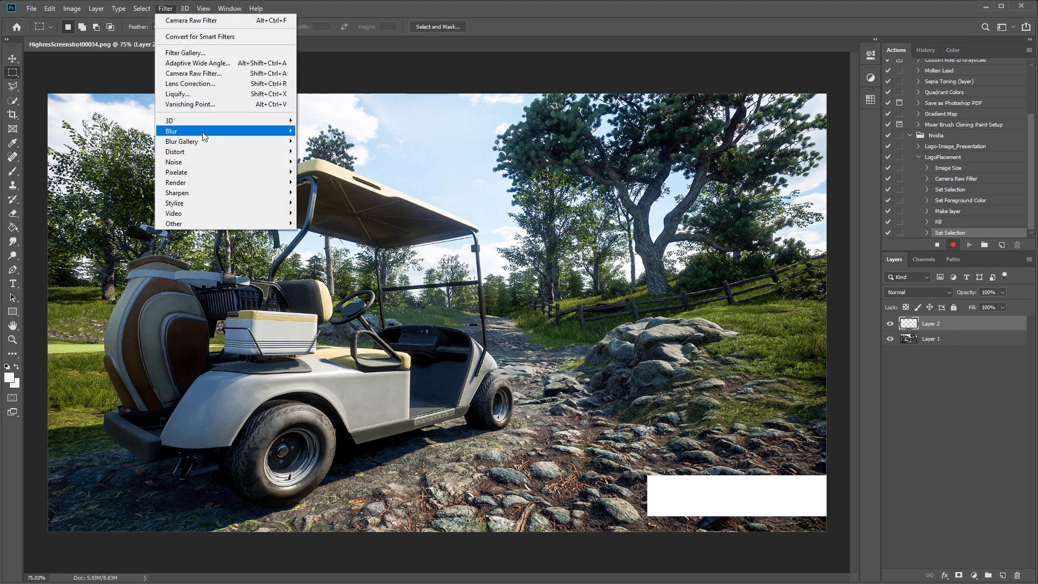
mouse_move(205, 131)
left_click(321, 195)
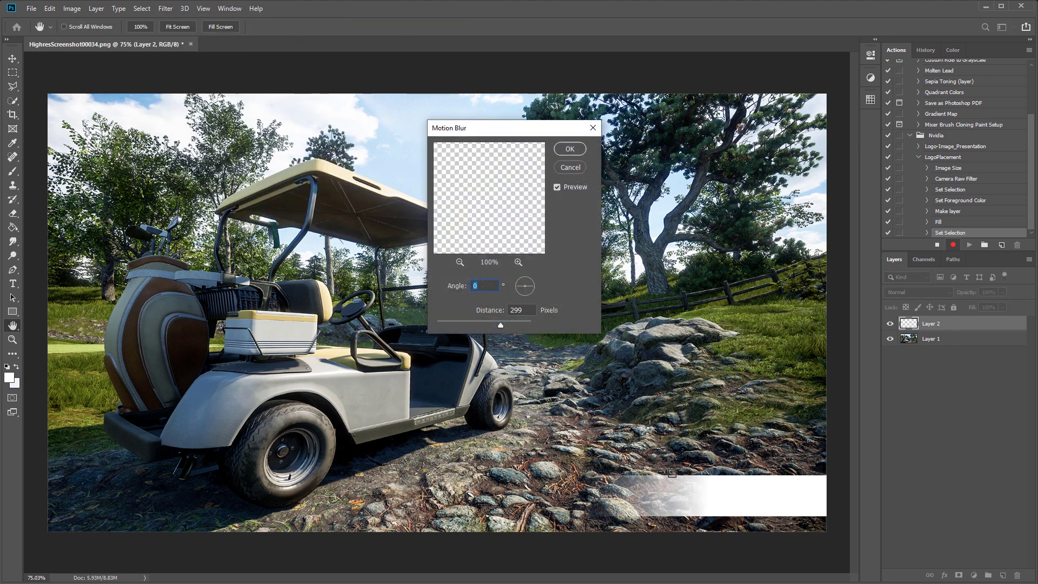
left_click(570, 149)
left_click_drag(972, 292, 935, 292)
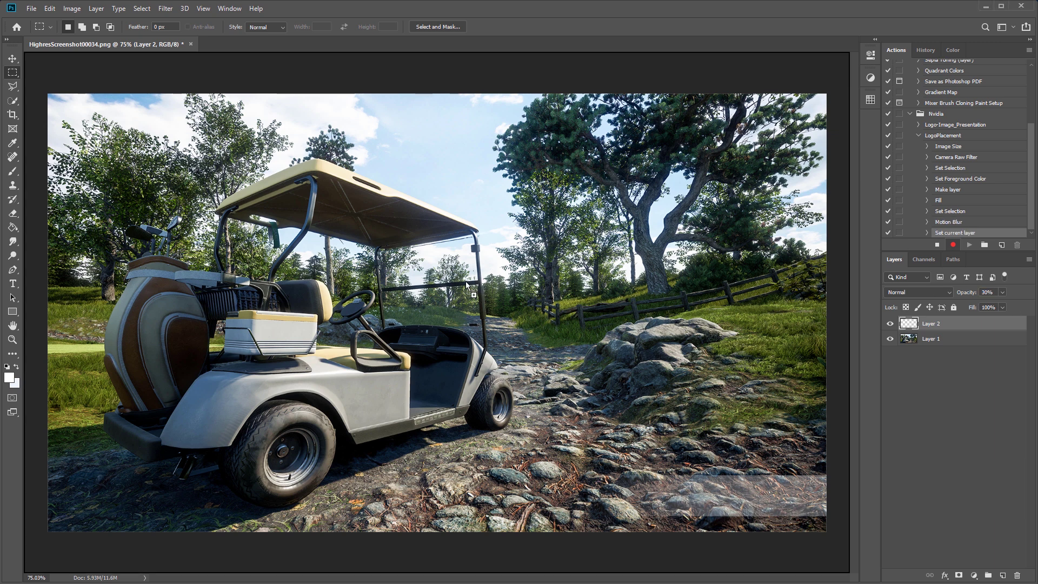
Drop the NVIDIA logo onto the white bar in the lower-right corner and commit it
left_click_drag(466, 282, 786, 498)
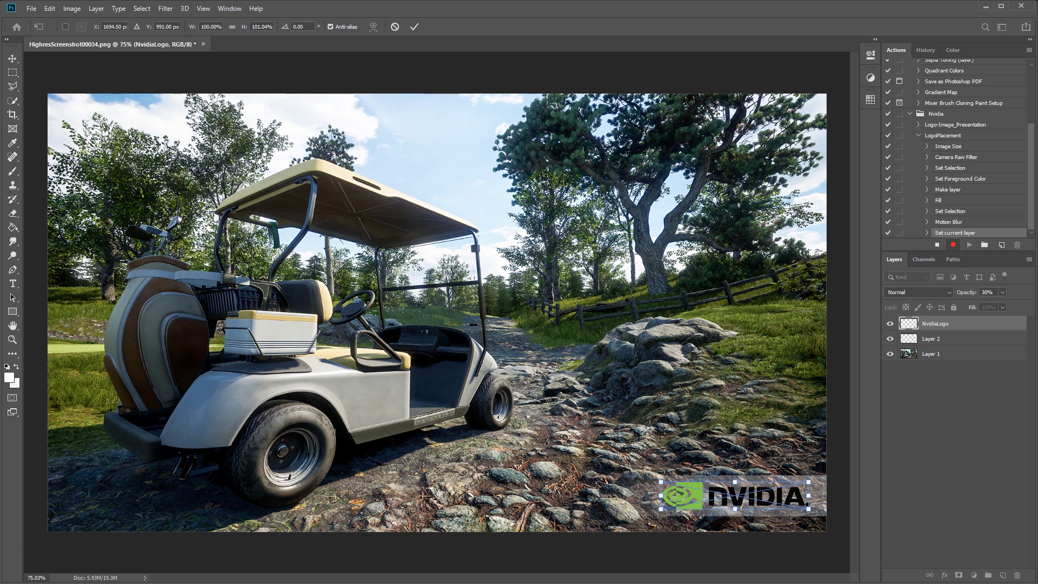
key("Return")
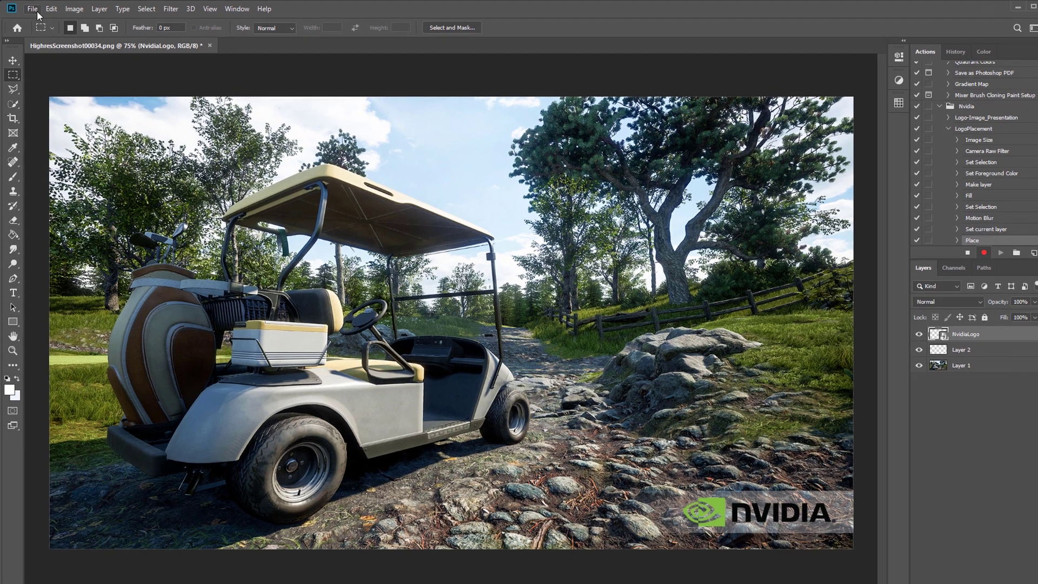
Start Save As, create a new Logo_Images folder in the screenshots folder, and open it
left_click(37, 11)
left_click(62, 132)
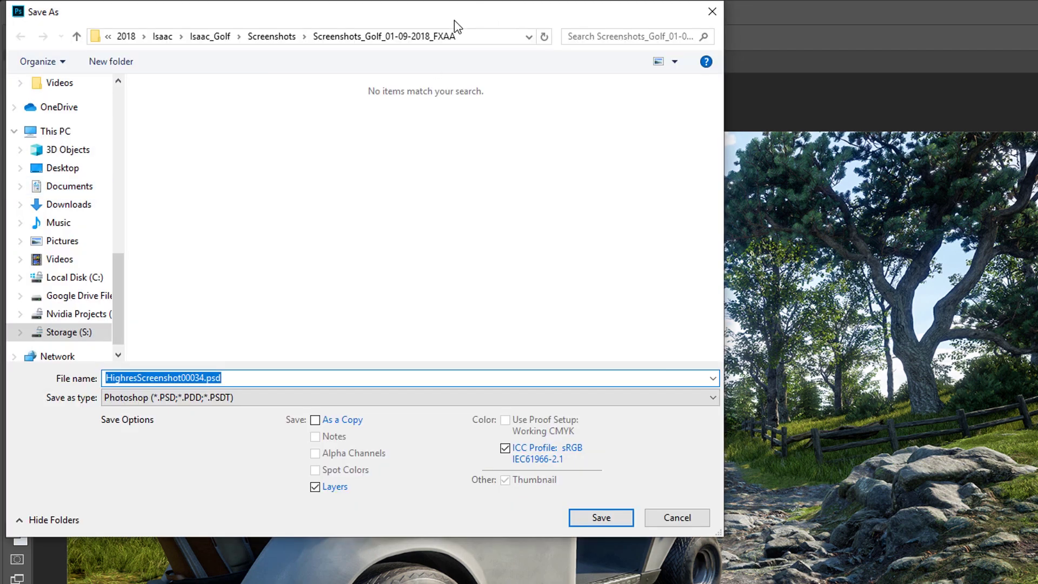
left_click_drag(456, 20, 497, 55)
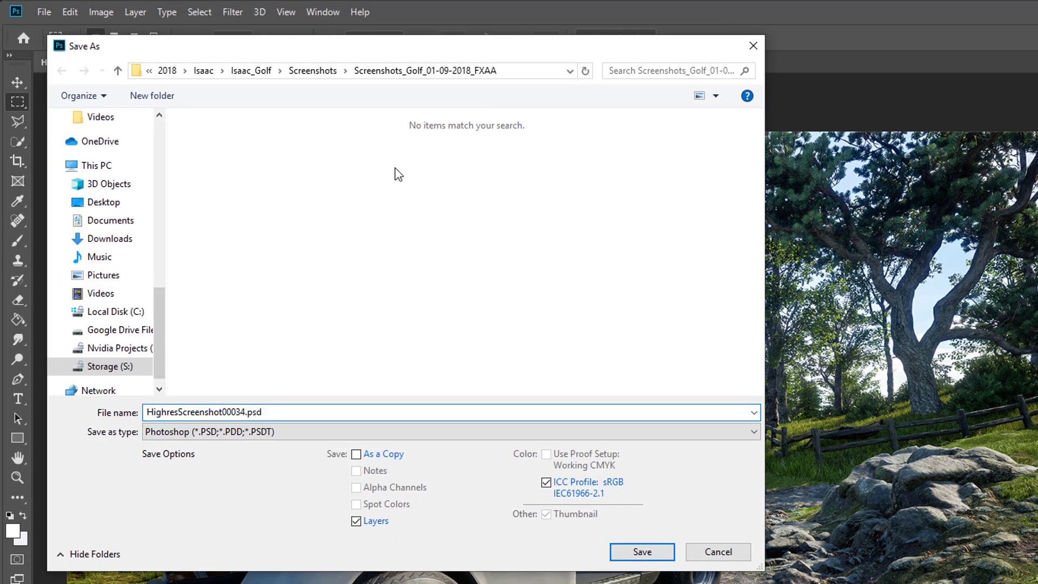
right_click(396, 165)
mouse_move(522, 431)
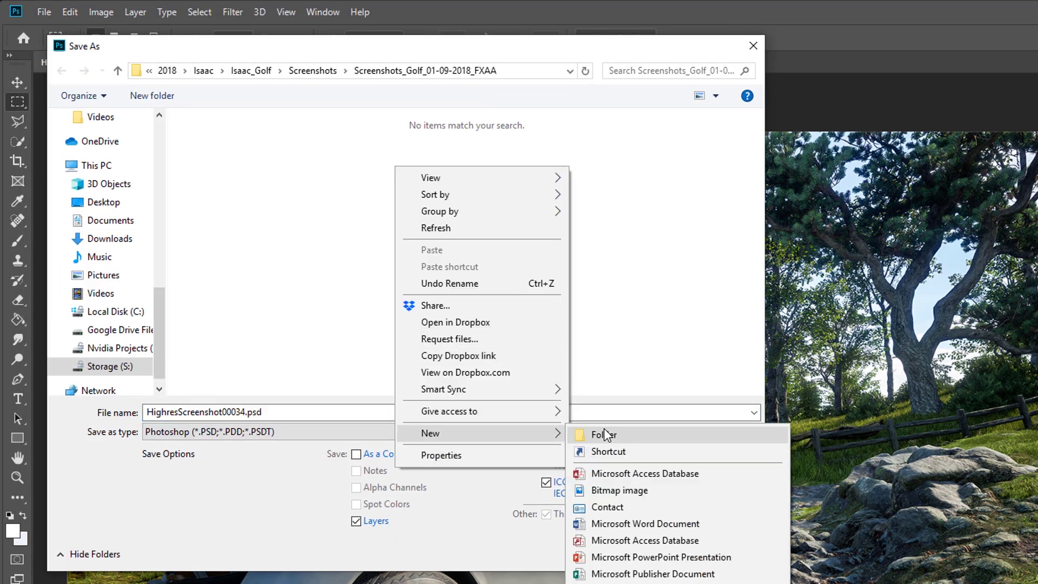
left_click(600, 432)
type("Logo_Im")
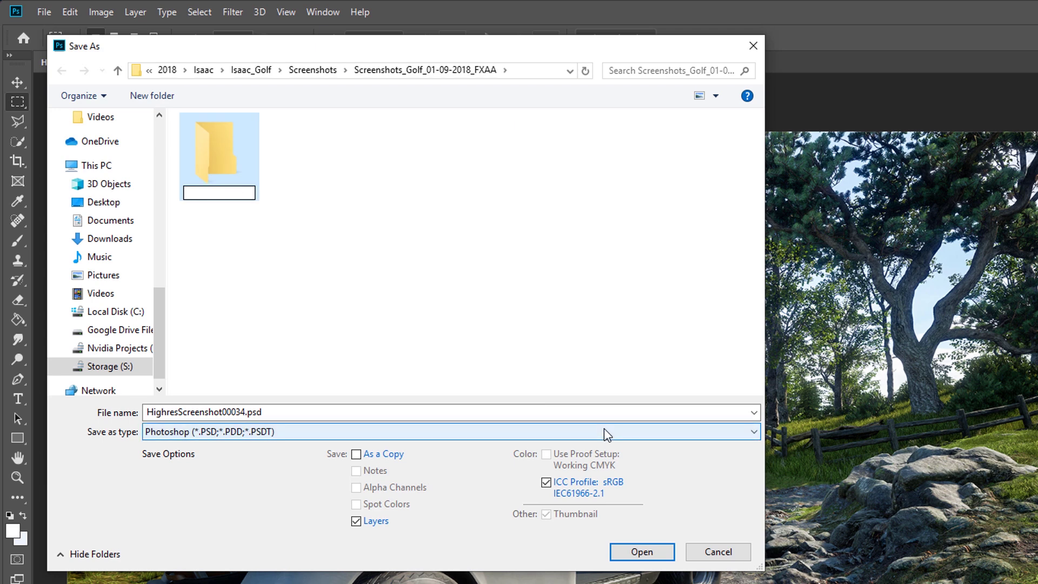
type("ages")
key("Return")
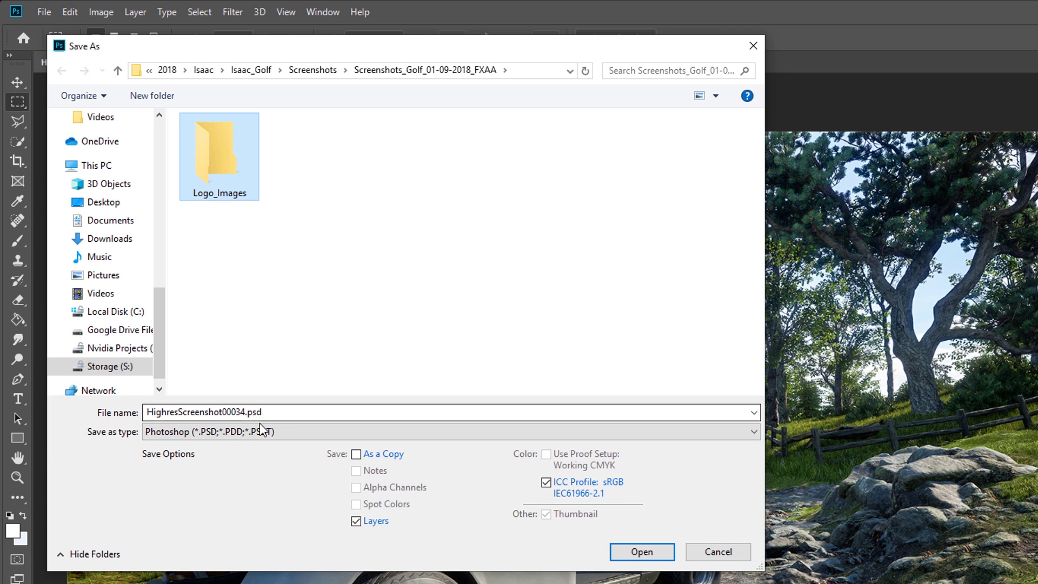
double_click(222, 168)
Save as JPEG at Quality 10, then stop recording the action
left_click(319, 432)
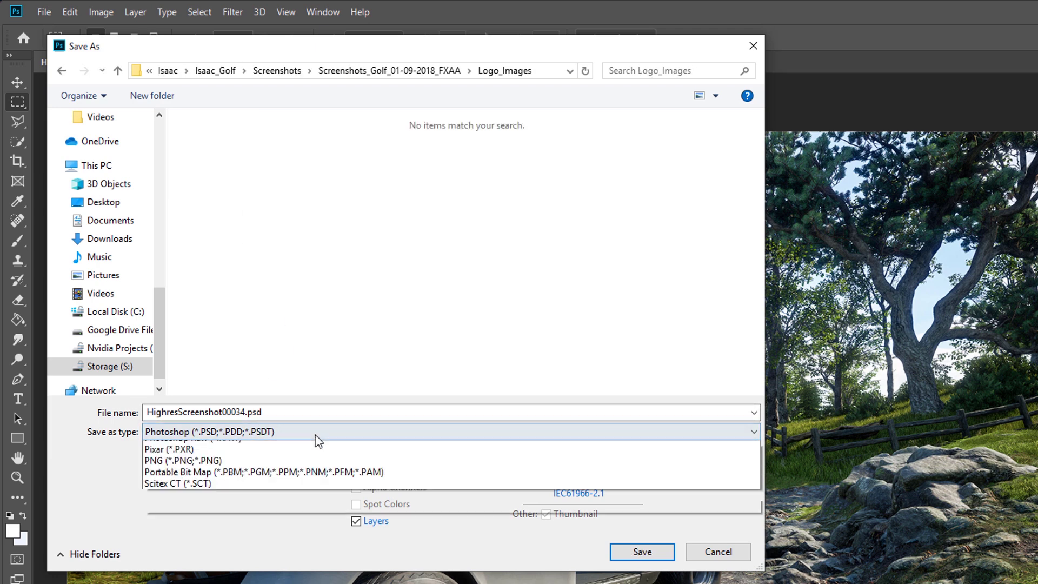
left_click(319, 548)
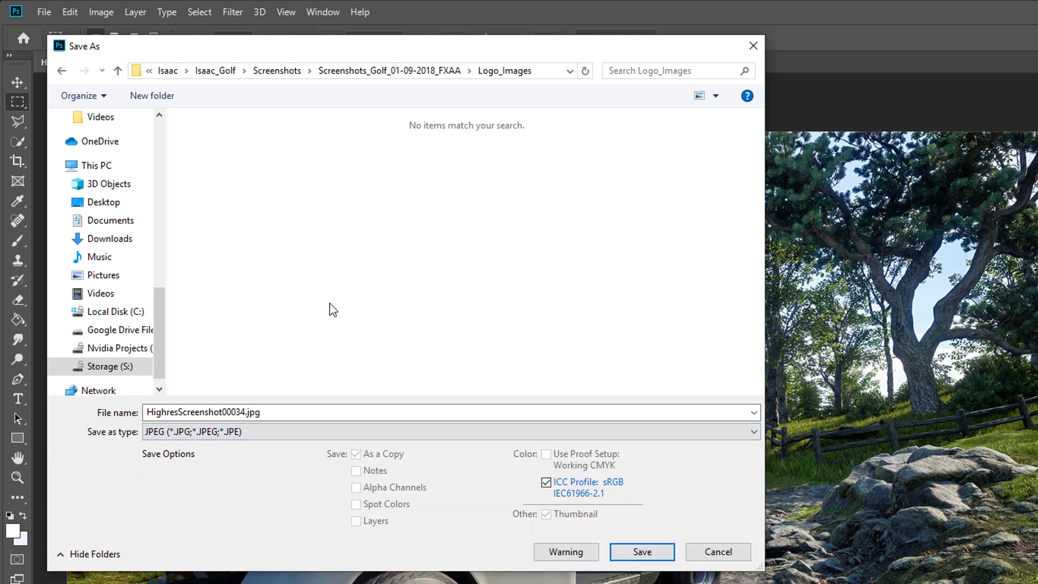
left_click(648, 553)
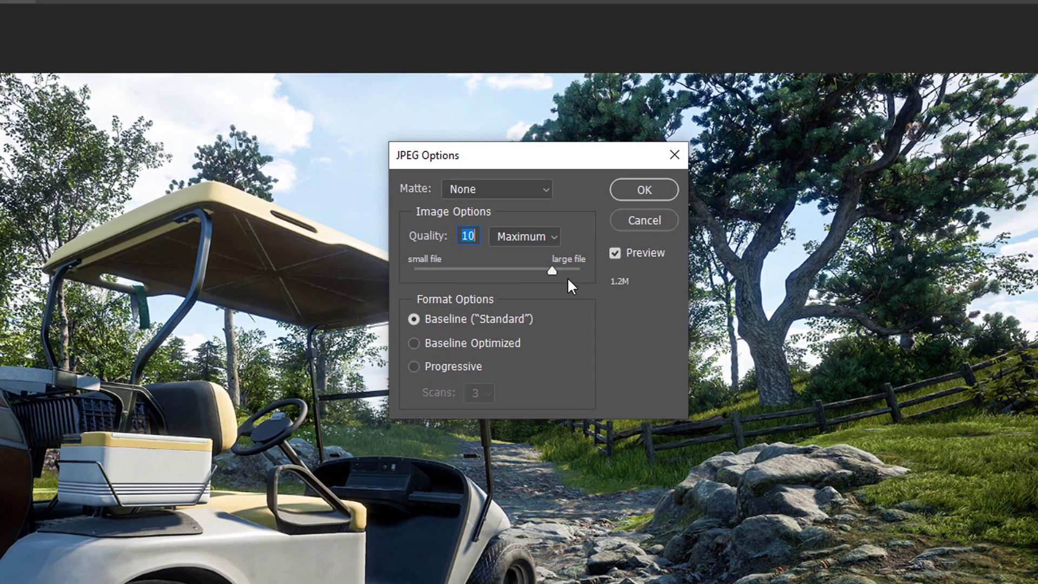
left_click_drag(542, 154, 556, 135)
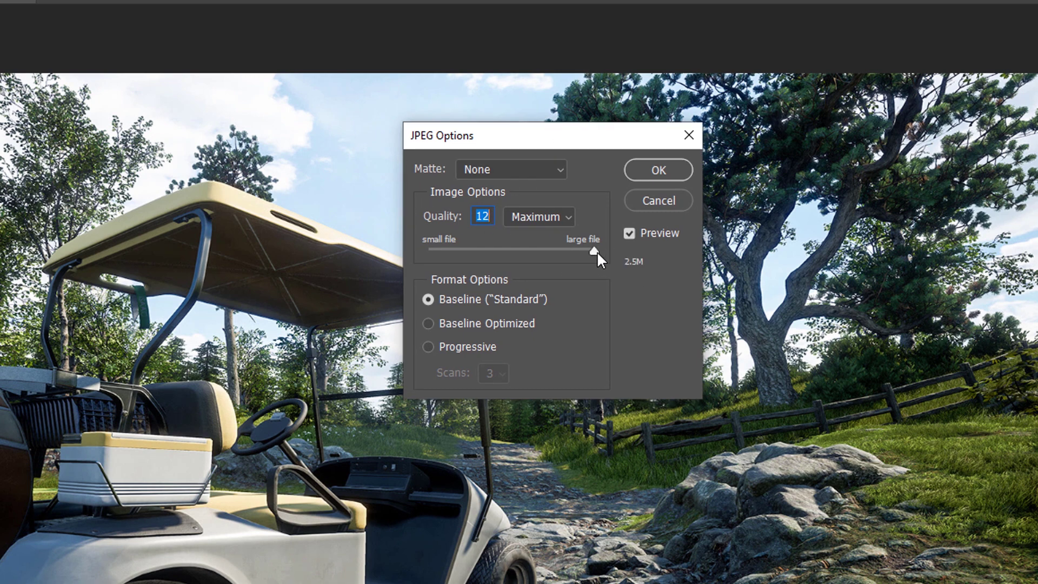
left_click_drag(597, 251, 569, 250)
left_click_drag(569, 141, 559, 144)
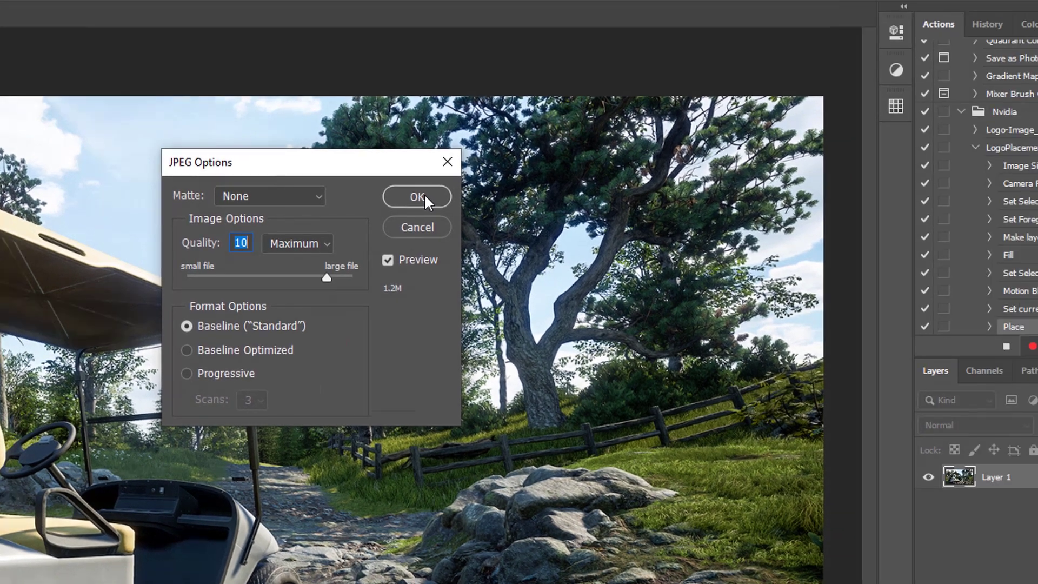
left_click(648, 173)
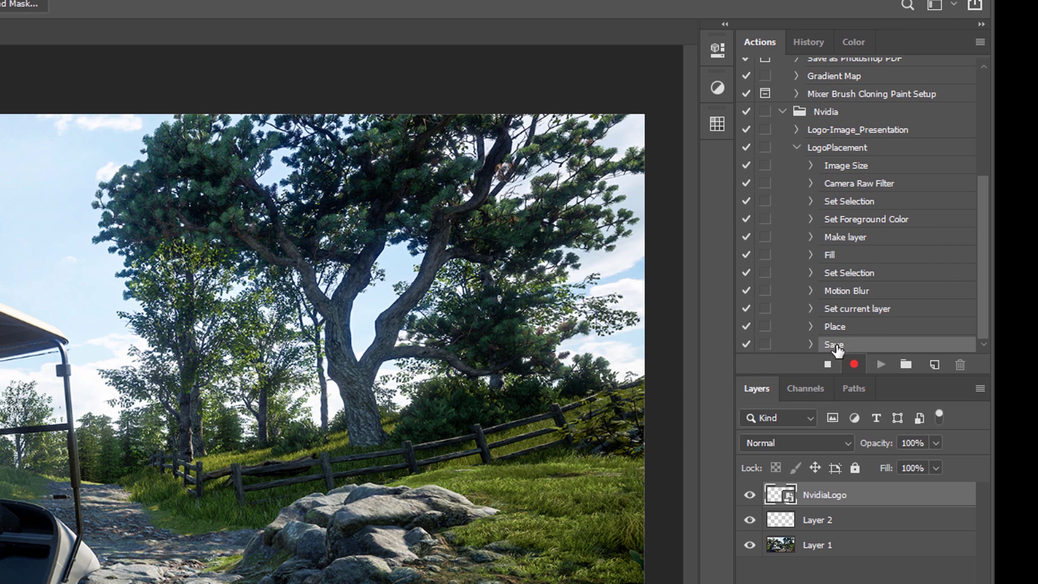
left_click(827, 364)
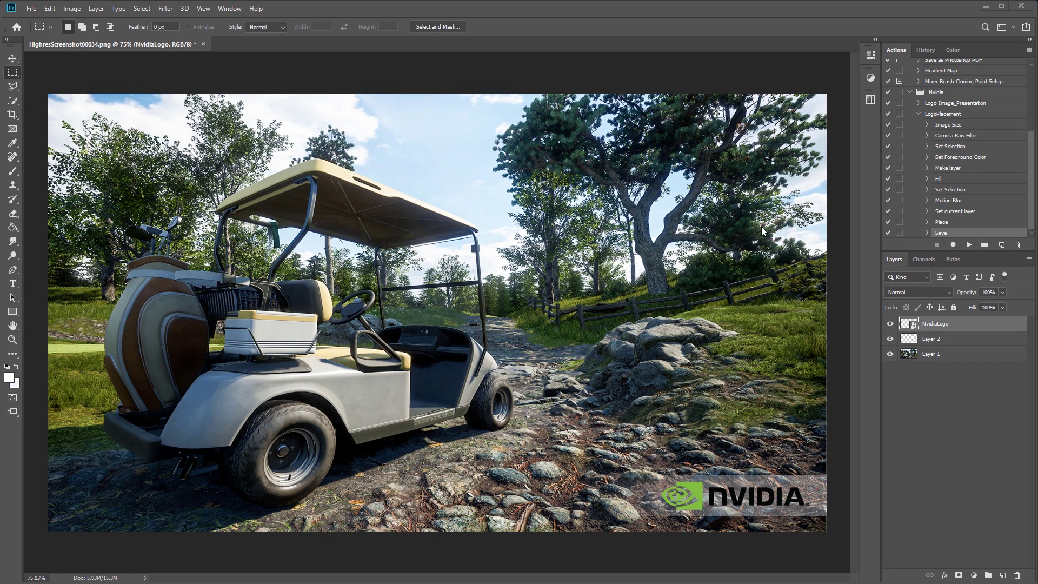
Open HighresScreenshot00051.png, play LogoPlacement on it, and fit the image in the window
left_click_drag(303, 48, 300, 43)
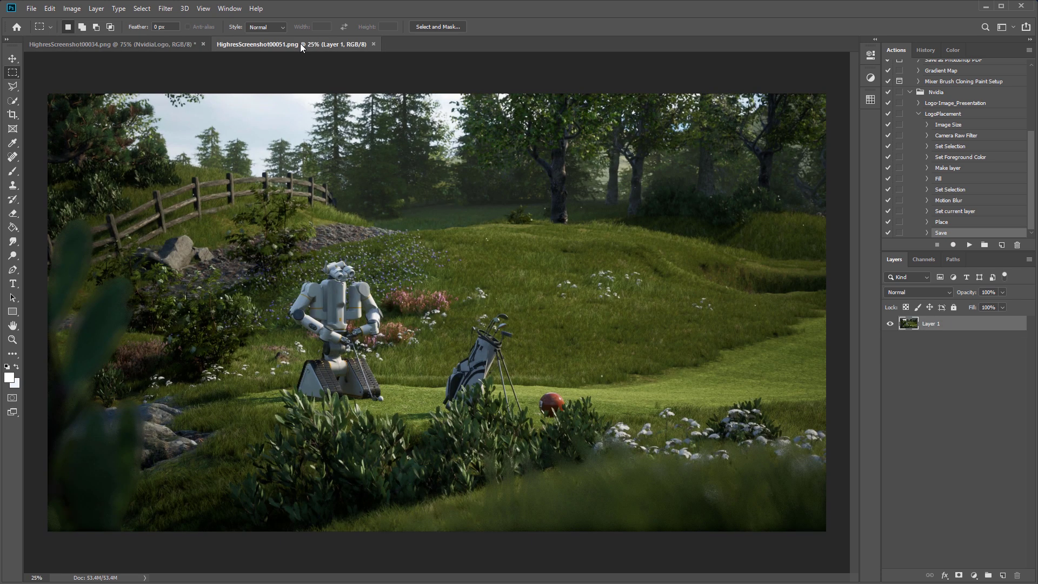
left_click(948, 115)
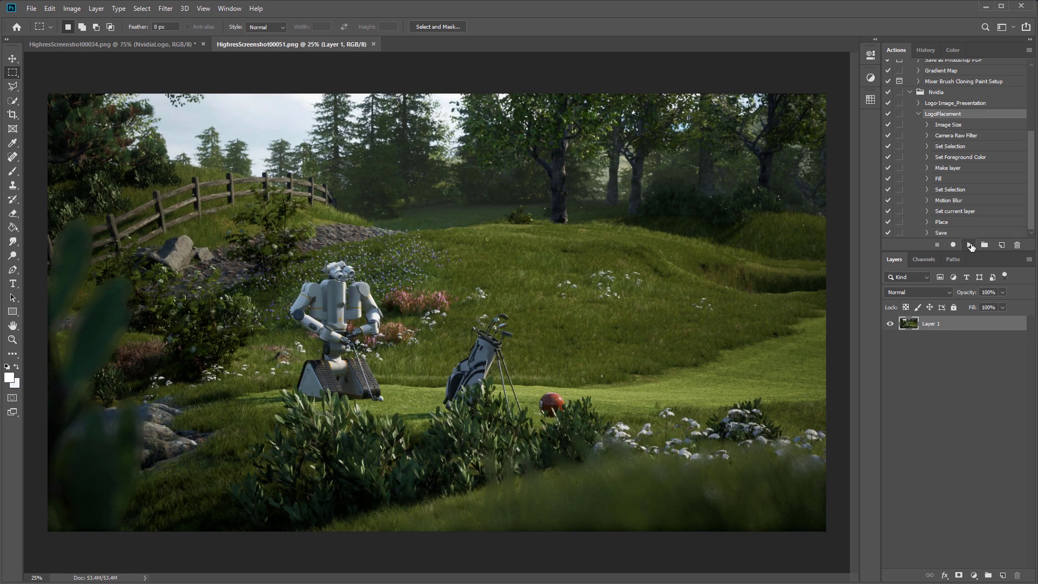
left_click(969, 244)
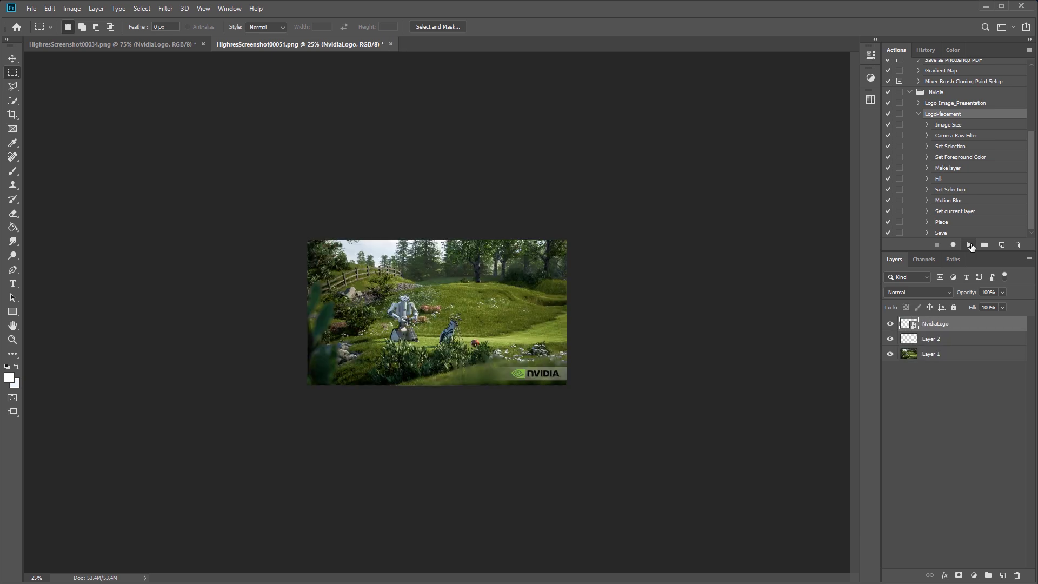
key("ctrl+0")
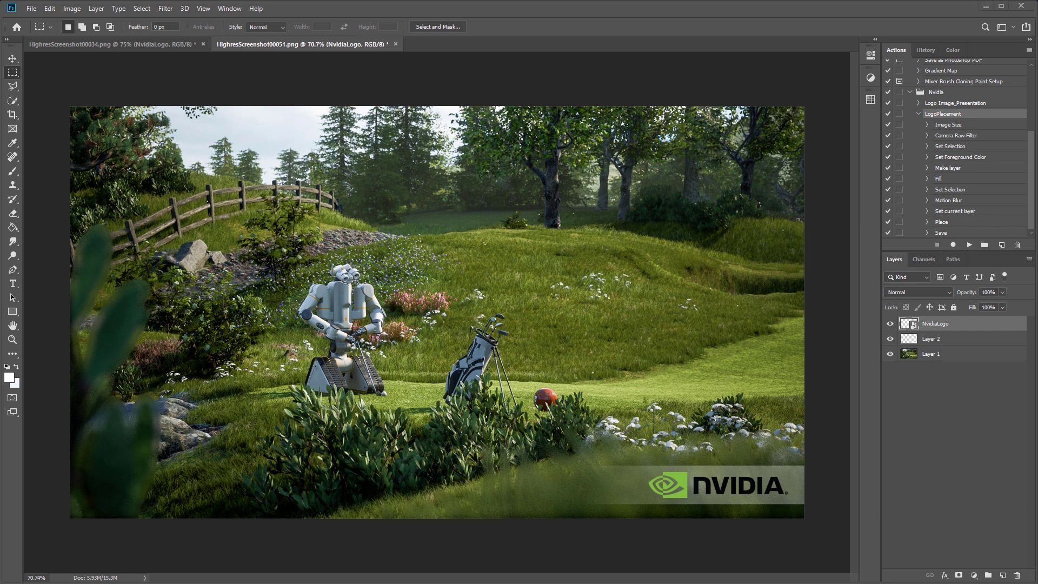
key("alt+Tab")
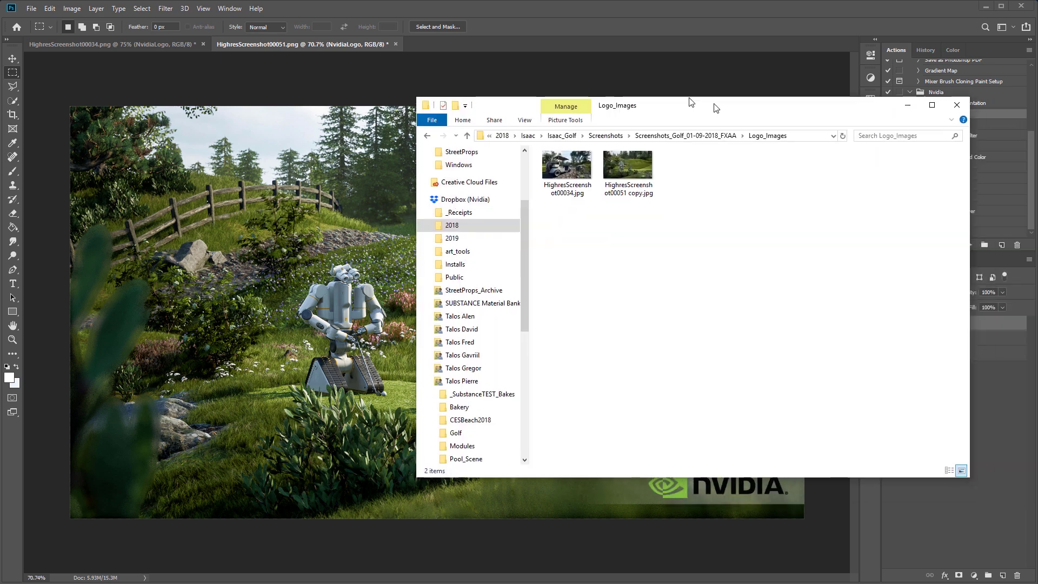
left_click_drag(717, 104, 689, 97)
left_click(608, 165)
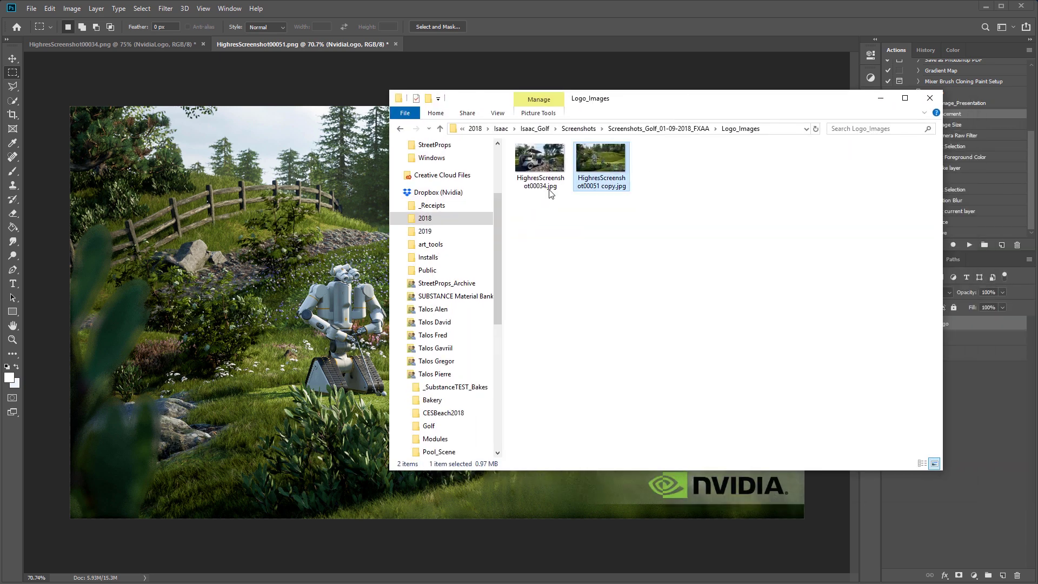
double_click(601, 163)
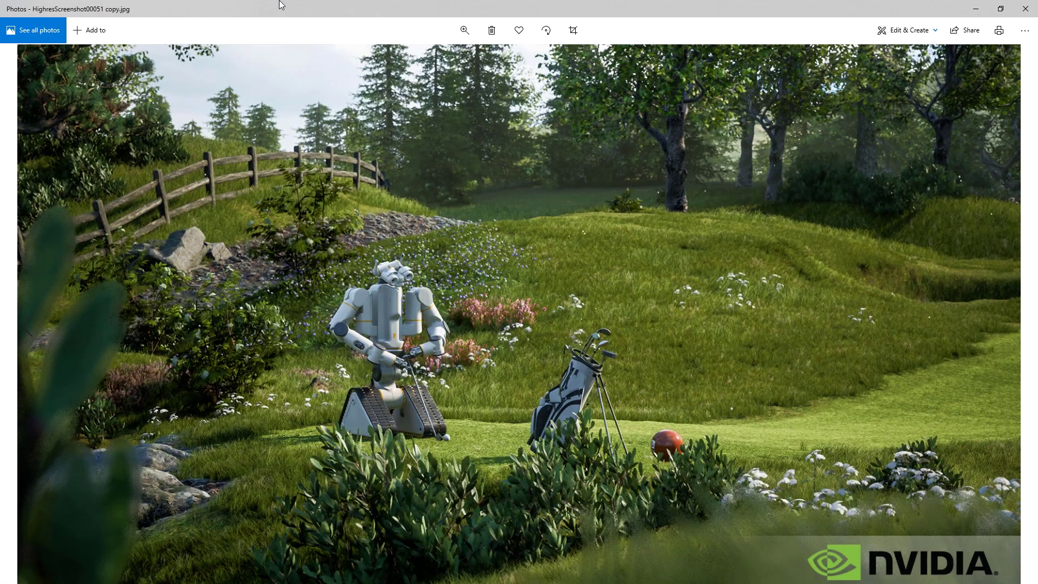
key("Left")
key("Right")
key("Left")
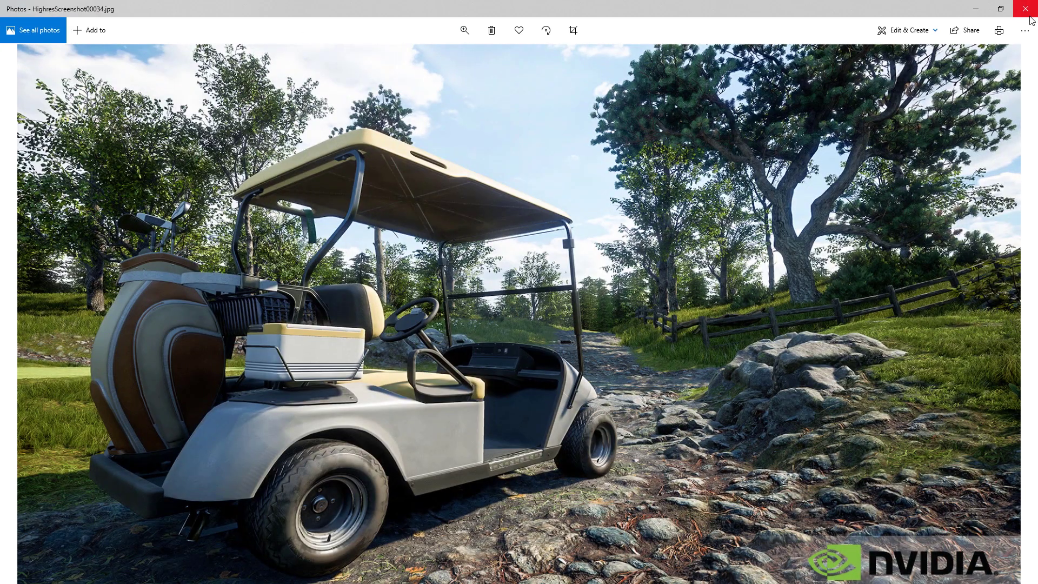
left_click(1025, 9)
left_click(826, 281)
left_click_drag(687, 100, 761, 152)
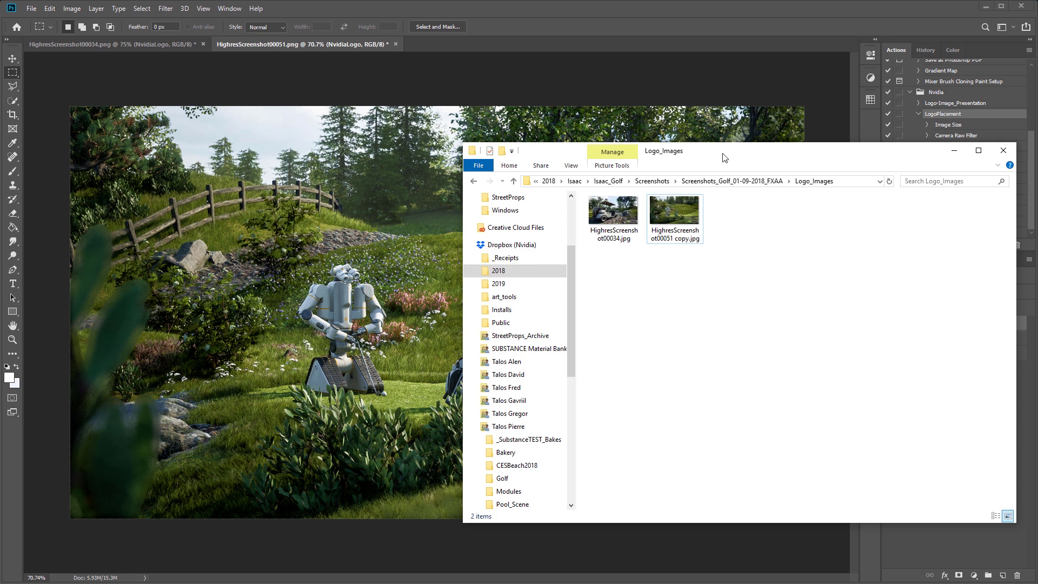
Select HighresScreenshot00025.png through 00043.png in the FXAA screenshots folder and drag them into Photoshop
left_click_drag(724, 158, 716, 181)
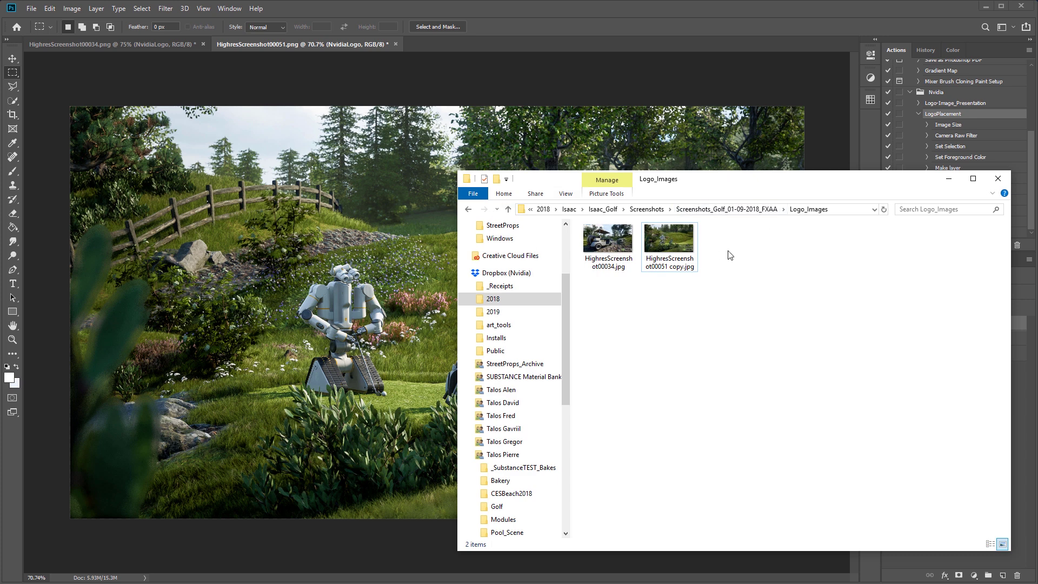
key("alt+Up")
scroll(730, 325, "down", 1)
left_click(676, 355)
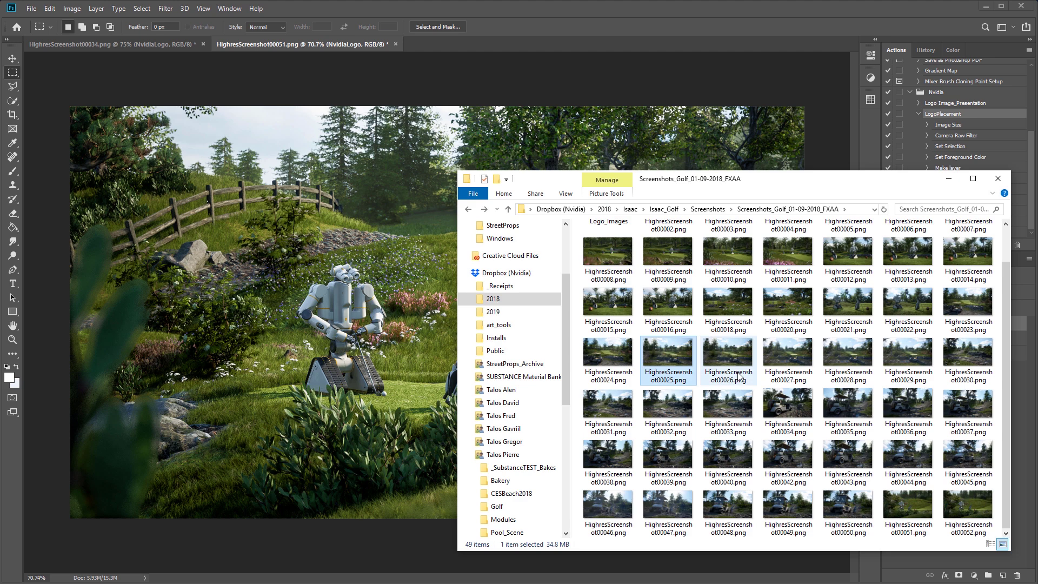
left_click(863, 454, "shift")
left_click_drag(862, 454, 449, 41)
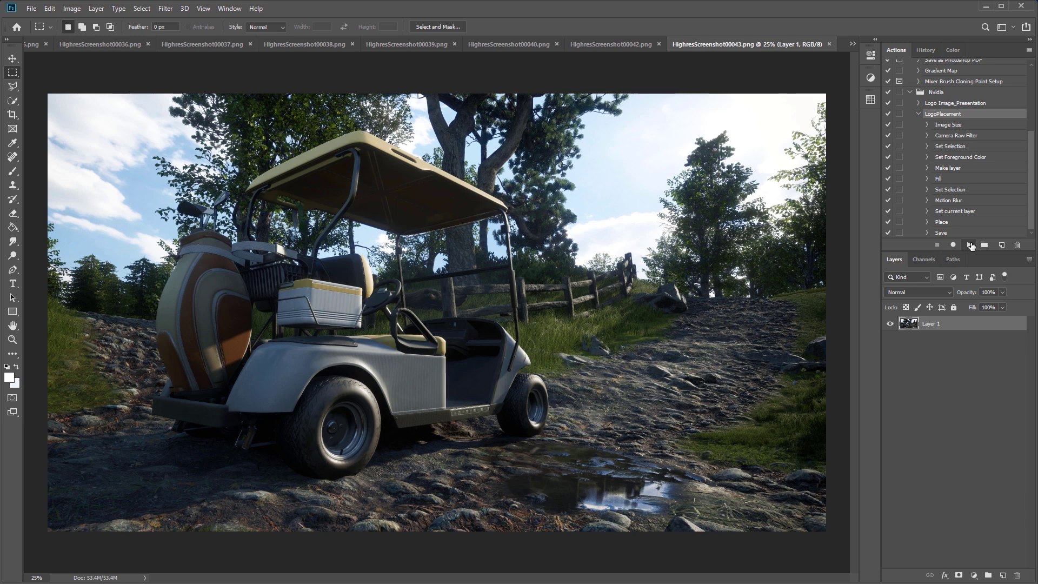
Run LogoPlacement on HighresScreenshot00043, then record a Close-without-saving step after its Save step
left_click(971, 246)
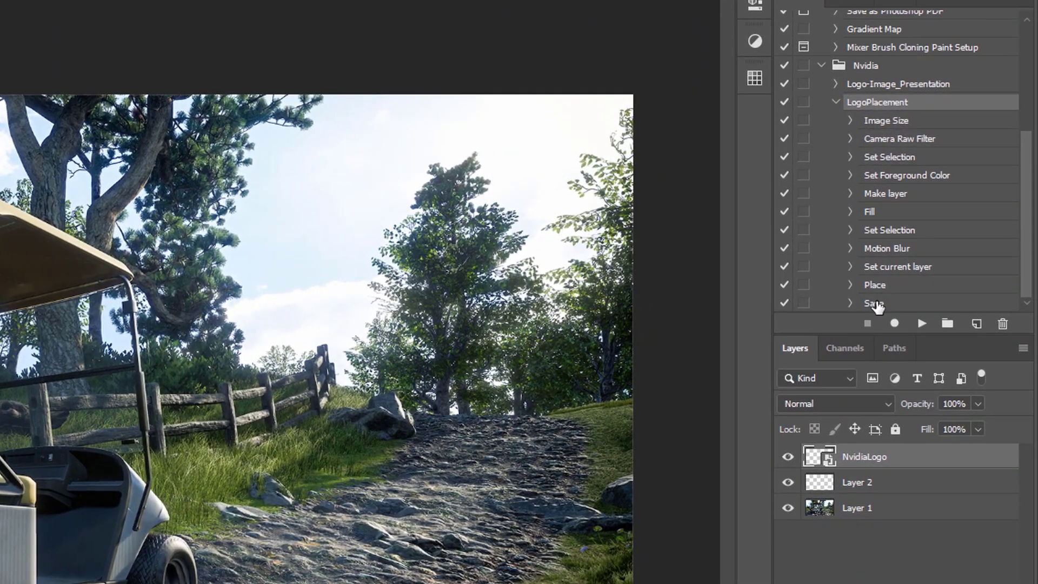
left_click(897, 281)
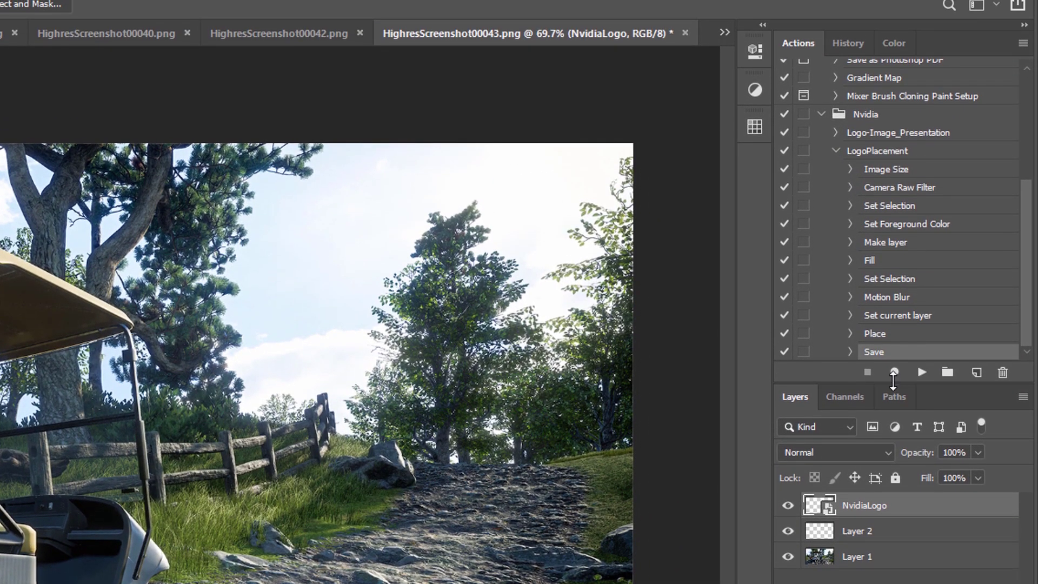
left_click(894, 359)
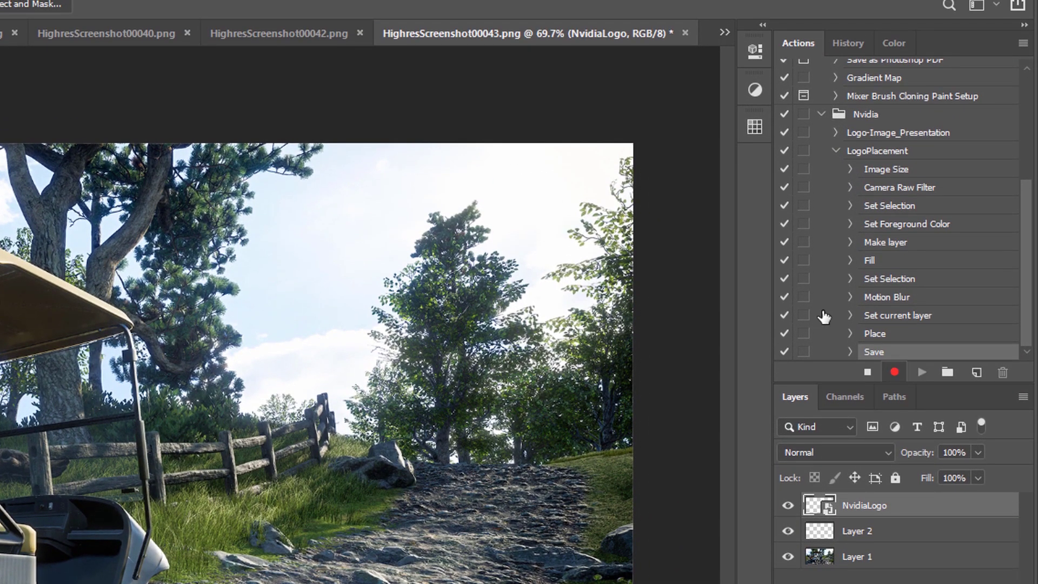
left_click(684, 33)
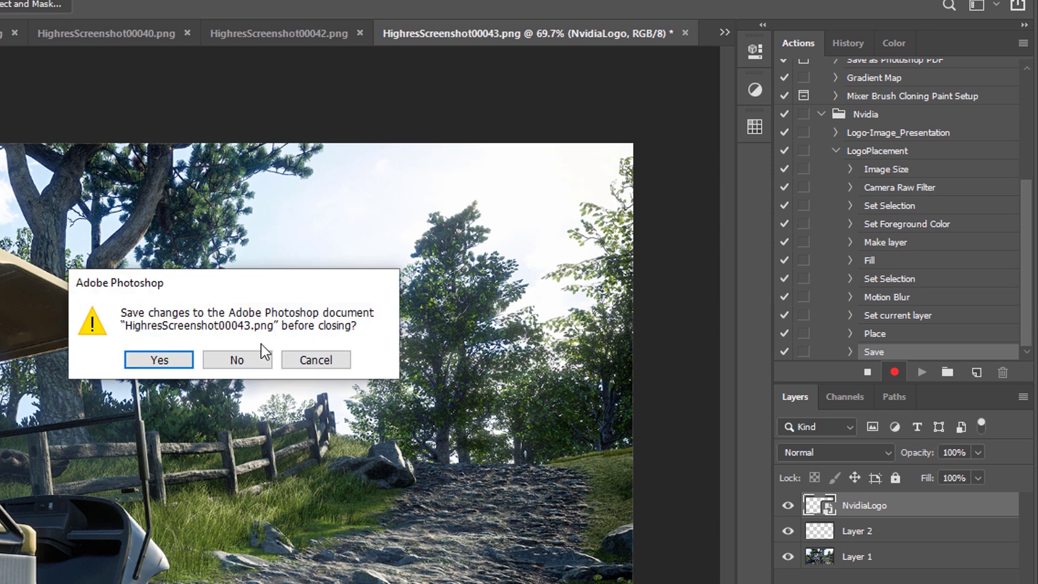
left_click(237, 360)
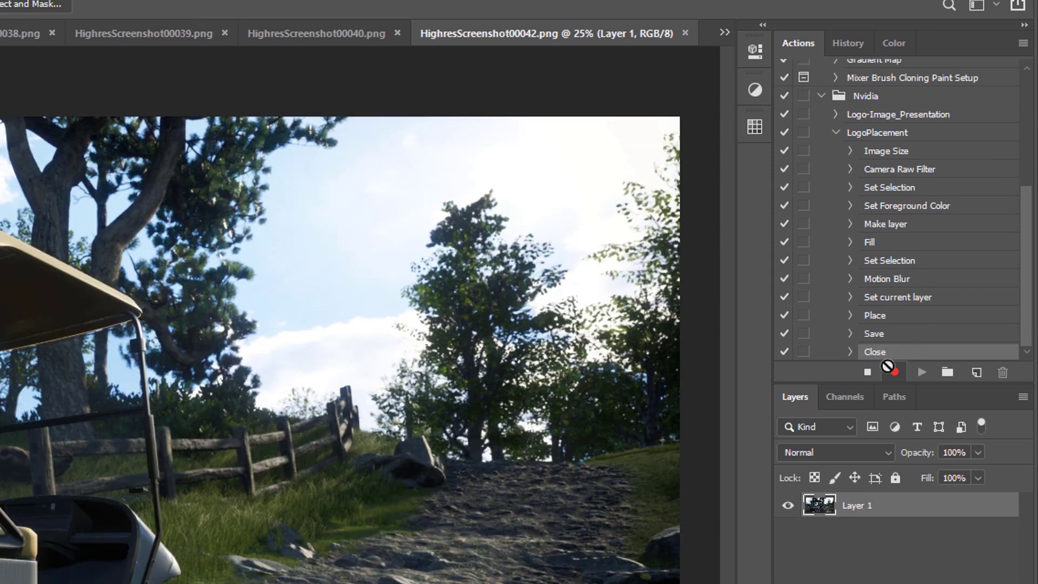
left_click(868, 372)
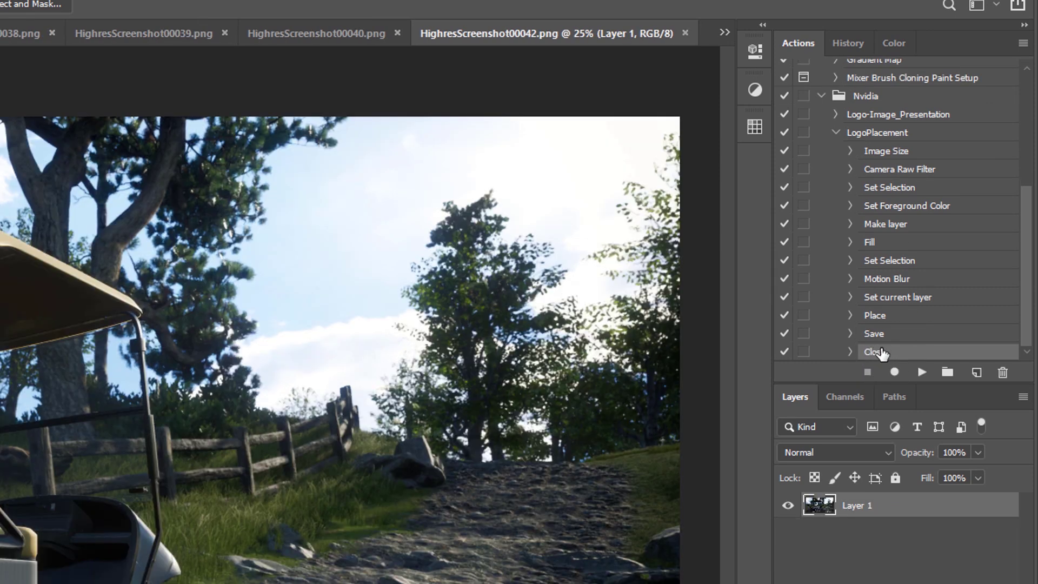
Play LogoPlacement on HighresScreenshot00042 and the next open screenshot, saving each as JPEG and closing it
left_click(884, 135)
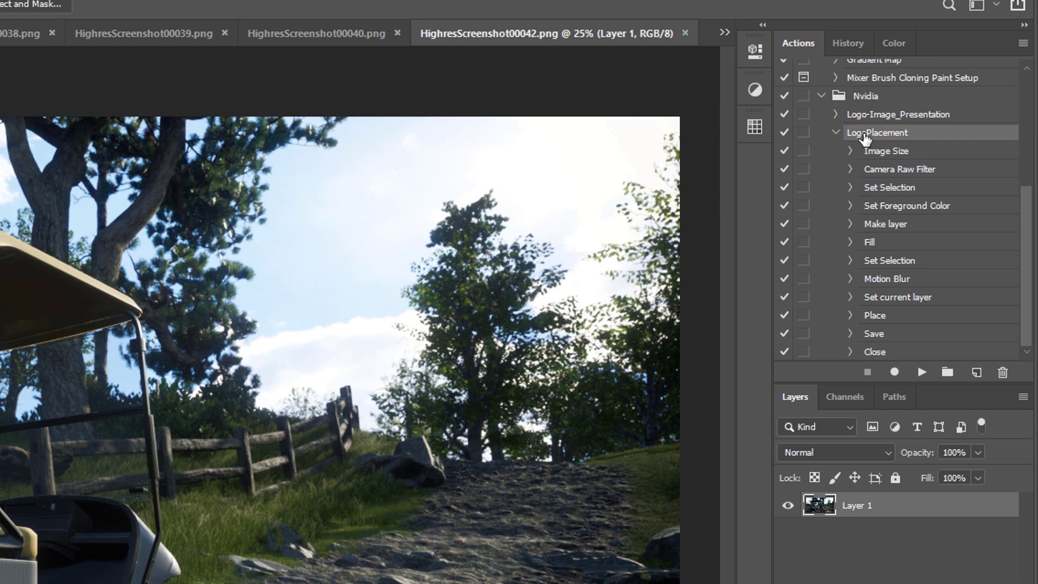
left_click(837, 134)
left_click(835, 342)
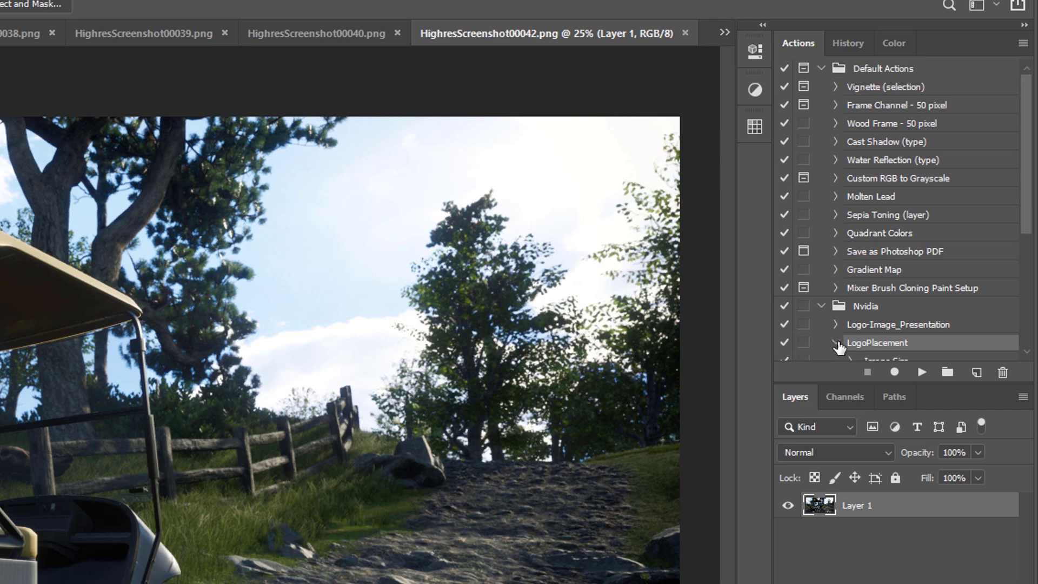
scroll(932, 295, "down", 4)
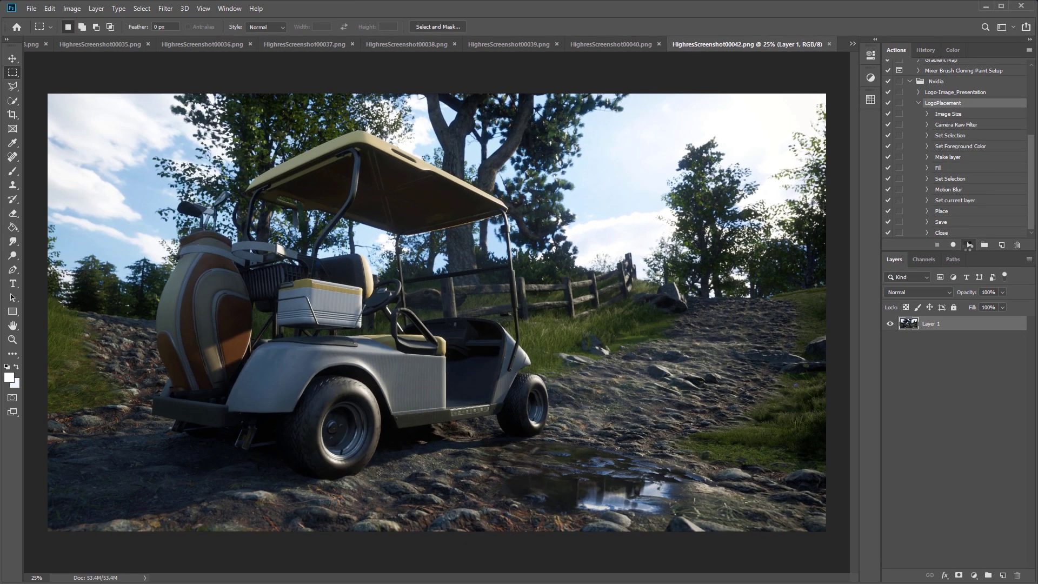
left_click(968, 246)
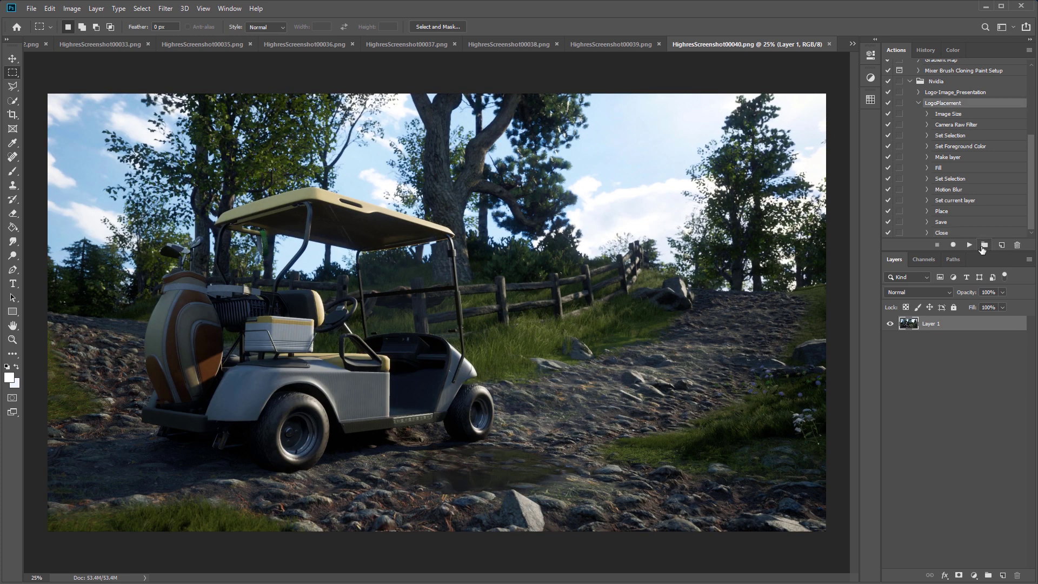
left_click(969, 245)
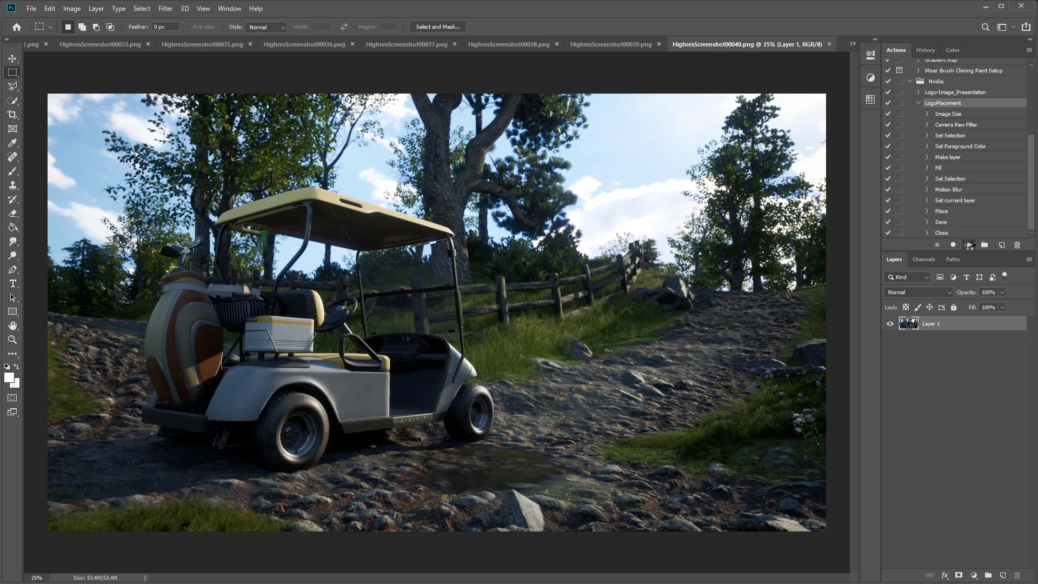